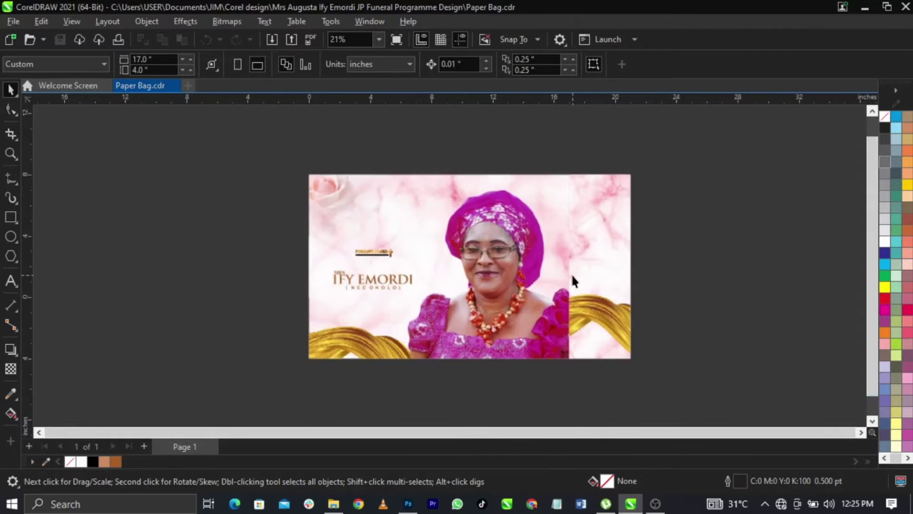
Step: Create a new blank A4 document in CMYK colour mode at 300 dpi
{"action": "scroll", "coordinate": [572, 282], "scroll_direction": "up", "scroll_amount": 1}
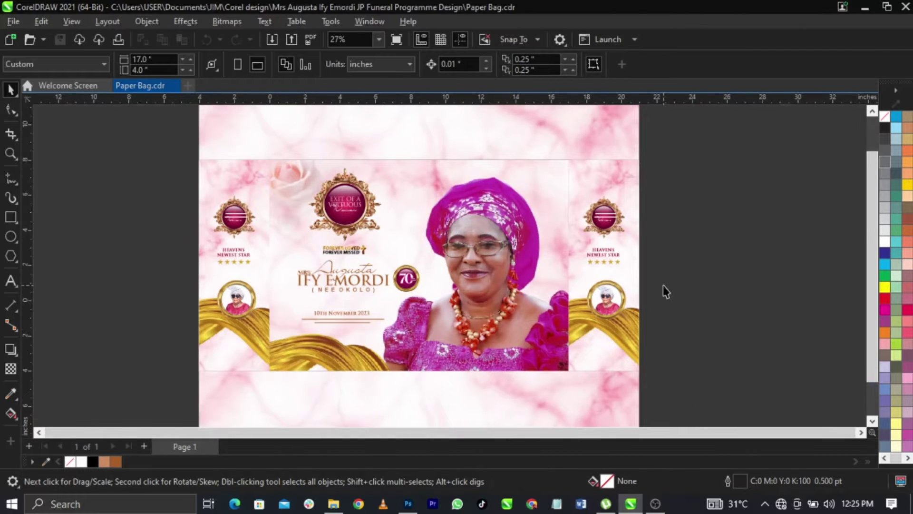
{"action": "scroll", "coordinate": [663, 287], "scroll_direction": "down", "scroll_amount": 1}
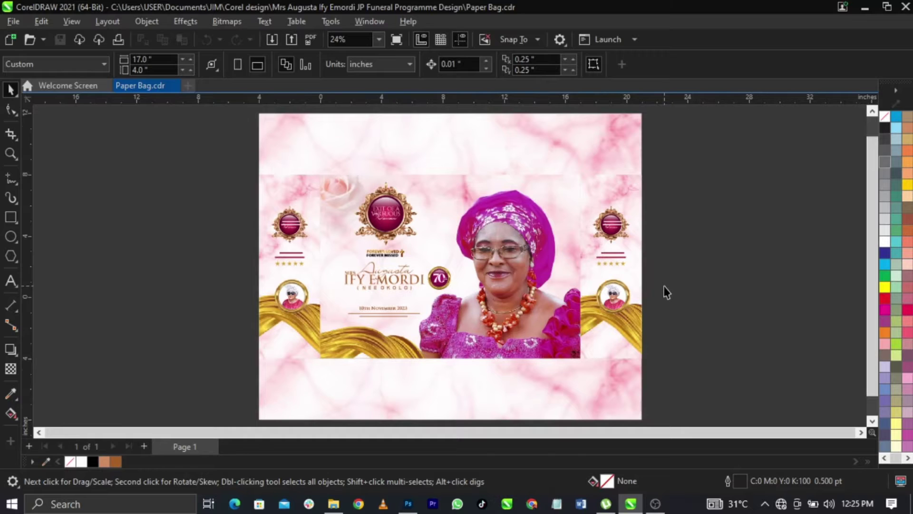
{"action": "left_click", "coordinate": [15, 24]}
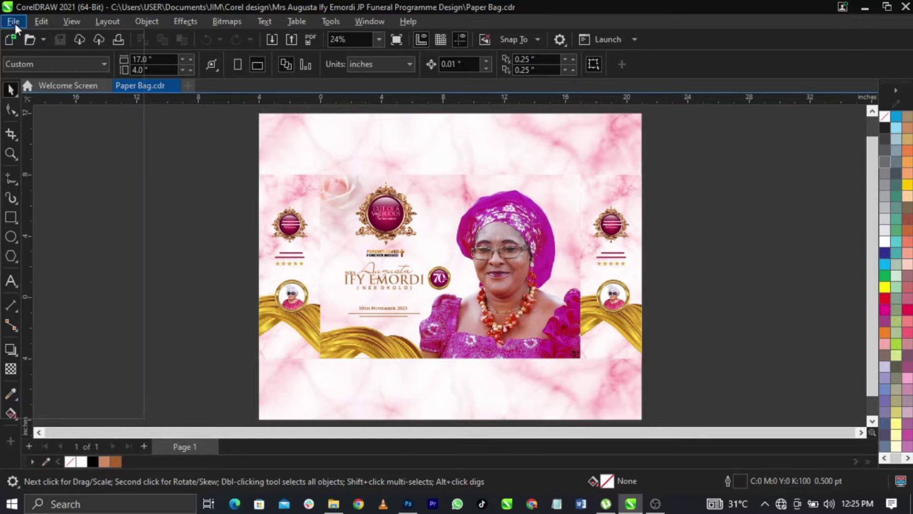
{"action": "left_click", "coordinate": [27, 36]}
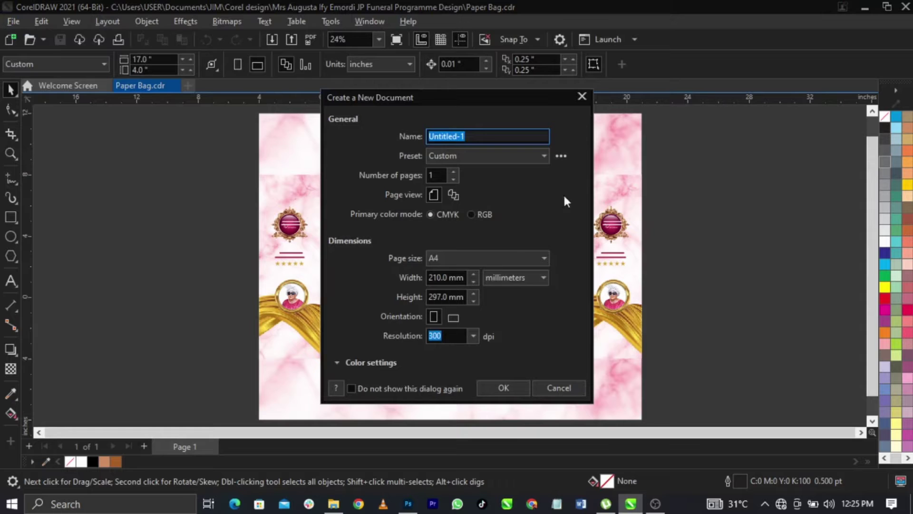
{"action": "left_click", "coordinate": [494, 387]}
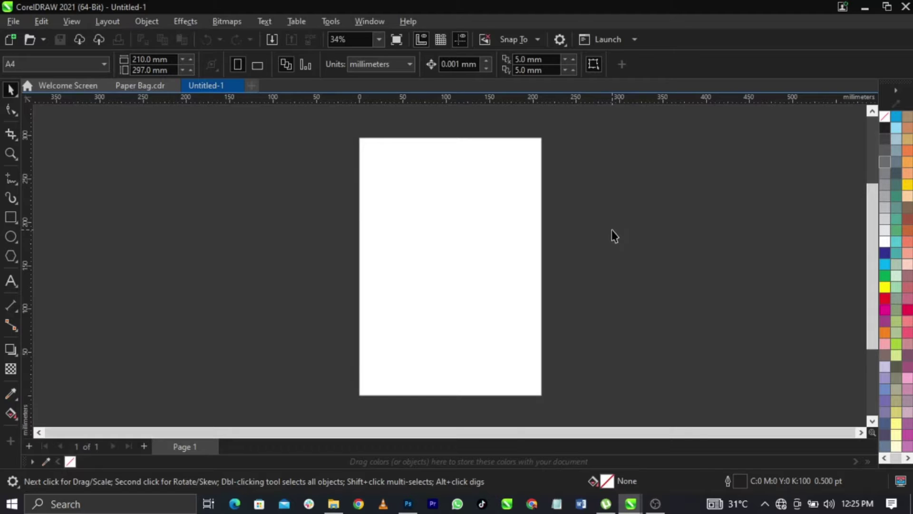
Step: Change the document units to inches and set the page size to 33 by 81 inches
{"action": "left_click", "coordinate": [381, 63]}
{"action": "left_click", "coordinate": [380, 77]}
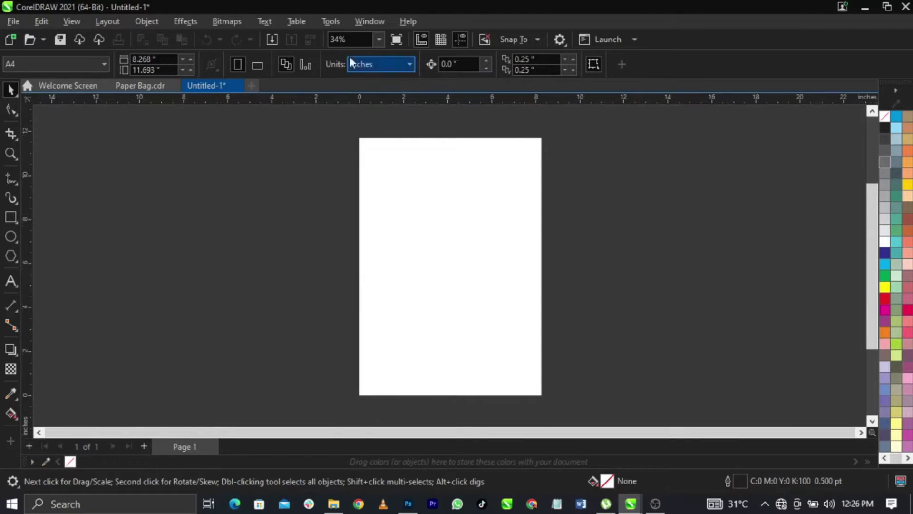
{"action": "left_click", "coordinate": [151, 59]}
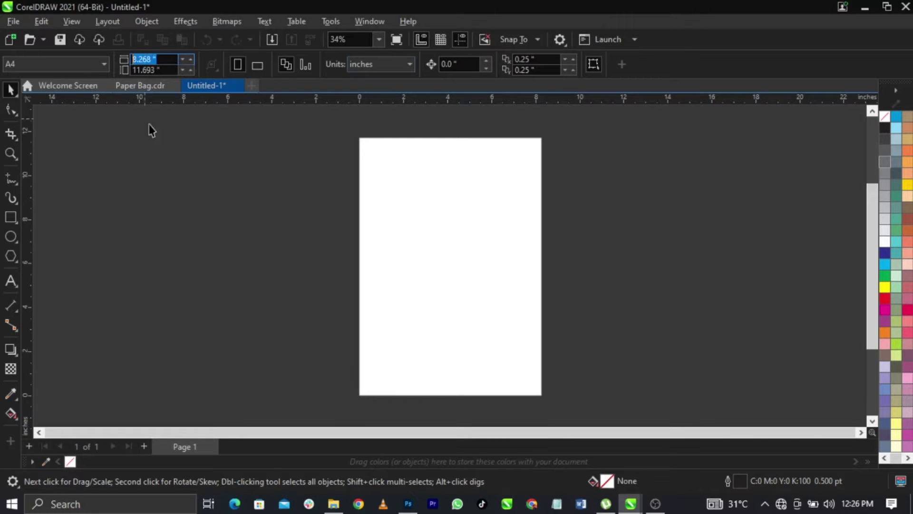
{"action": "type", "text": "33"}
{"action": "key", "text": "Tab"}
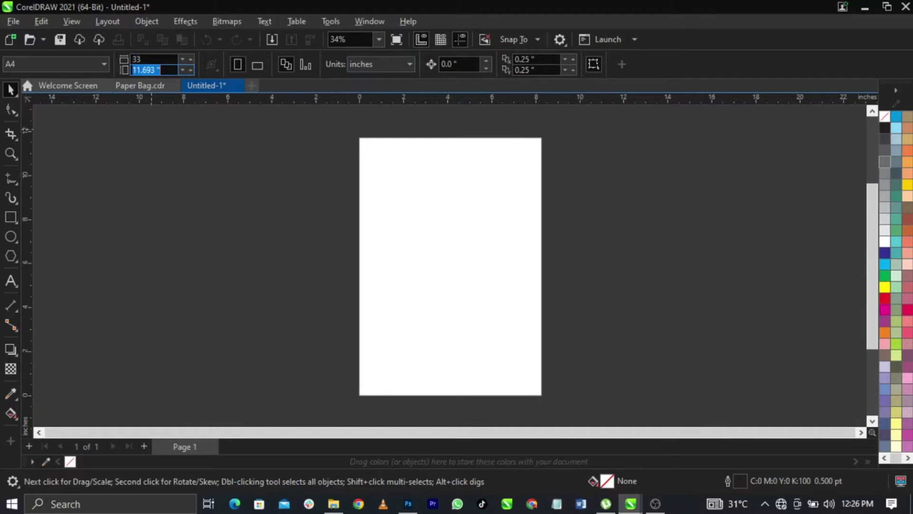
{"action": "type", "text": "81"}
{"action": "key", "text": "Return"}
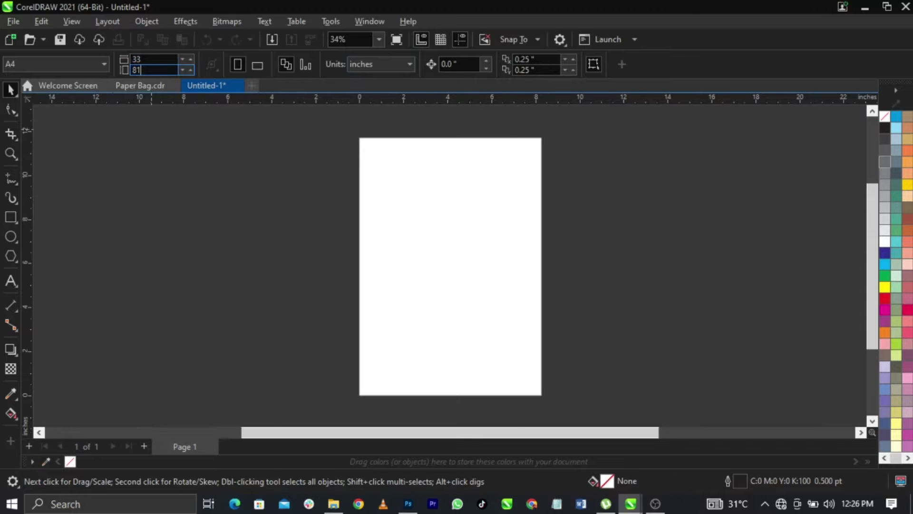
{"action": "key", "text": "shift+F4"}
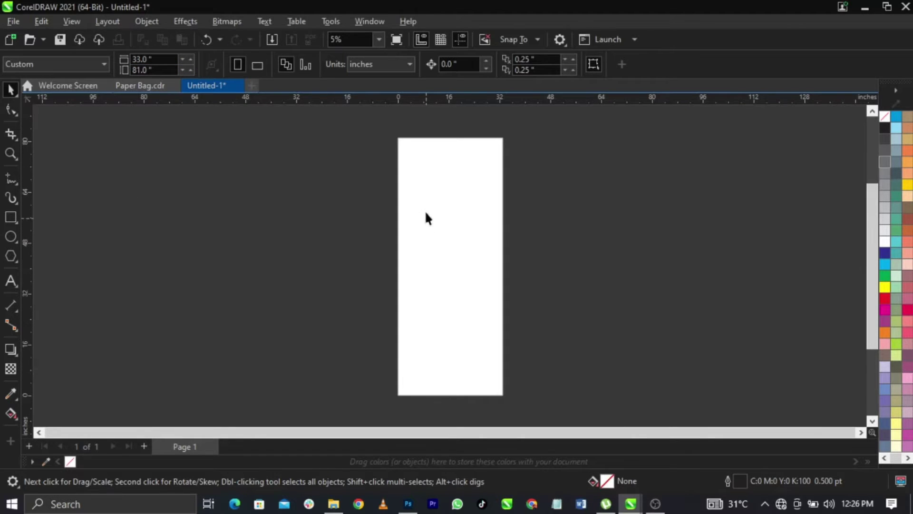
Step: Draw a rectangle over the page and set its size to 33 by 81 inches
{"action": "left_click", "coordinate": [14, 217]}
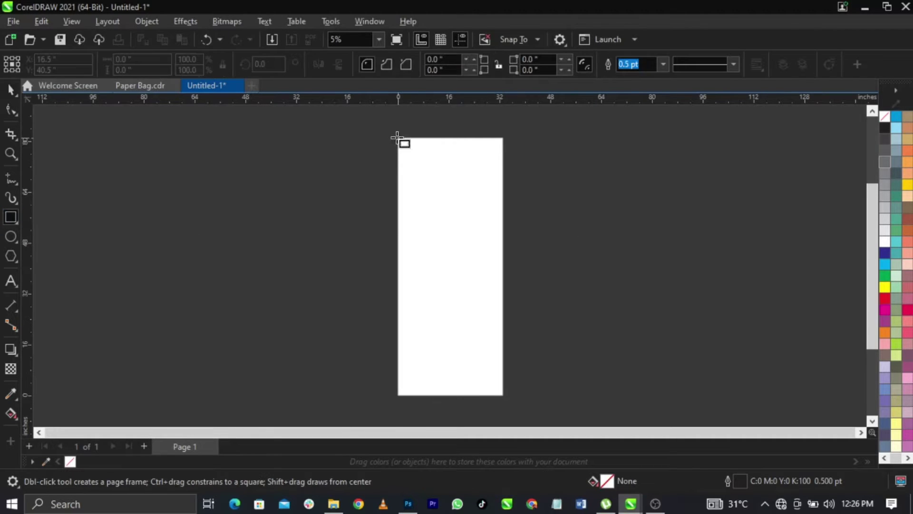
{"action": "left_click_drag", "start_coordinate": [399, 138], "coordinate": [498, 373]}
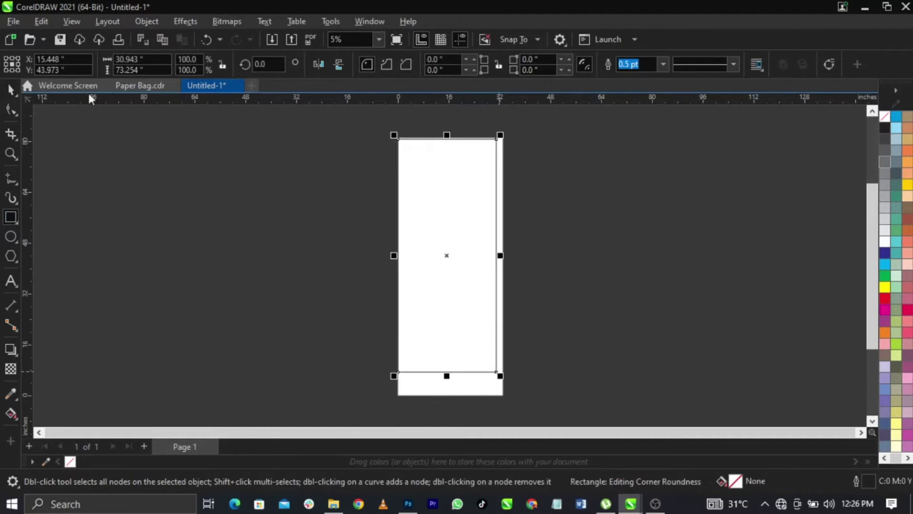
{"action": "left_click", "coordinate": [126, 59]}
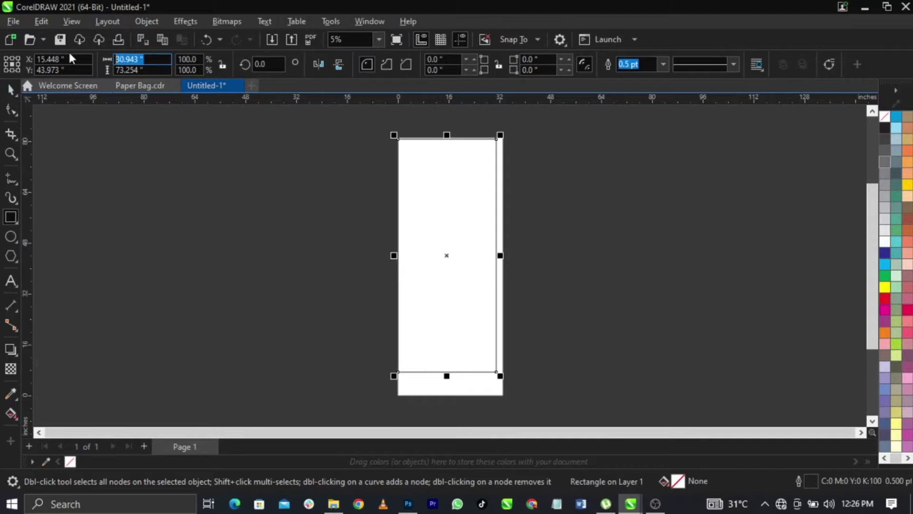
{"action": "type", "text": "33"}
{"action": "key", "text": "Tab"}
{"action": "type", "text": "81"}
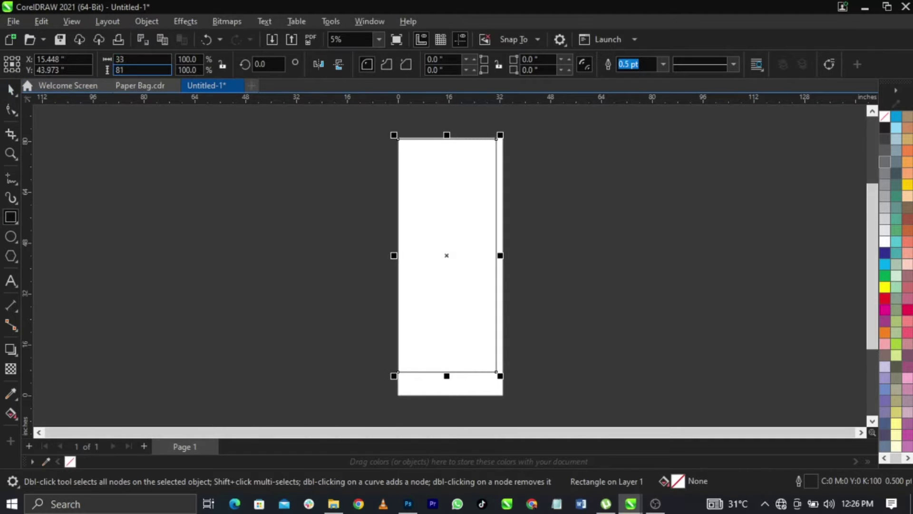
{"action": "key", "text": "Return"}
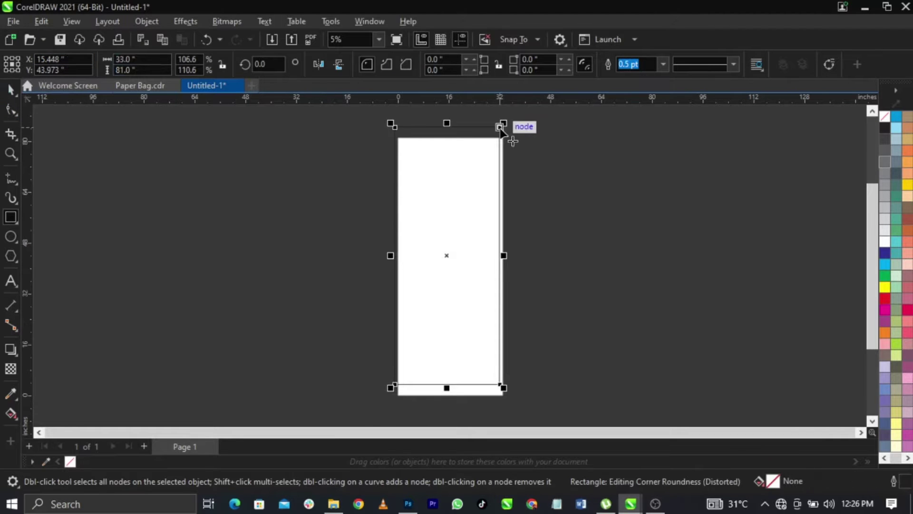
Step: Centre the rectangle on the page so its edges match the page borders
{"action": "scroll", "coordinate": [489, 121], "scroll_direction": "up", "scroll_amount": 3}
{"action": "scroll", "coordinate": [495, 206], "scroll_direction": "up", "scroll_amount": 2}
{"action": "scroll", "coordinate": [522, 202], "scroll_direction": "down", "scroll_amount": 3}
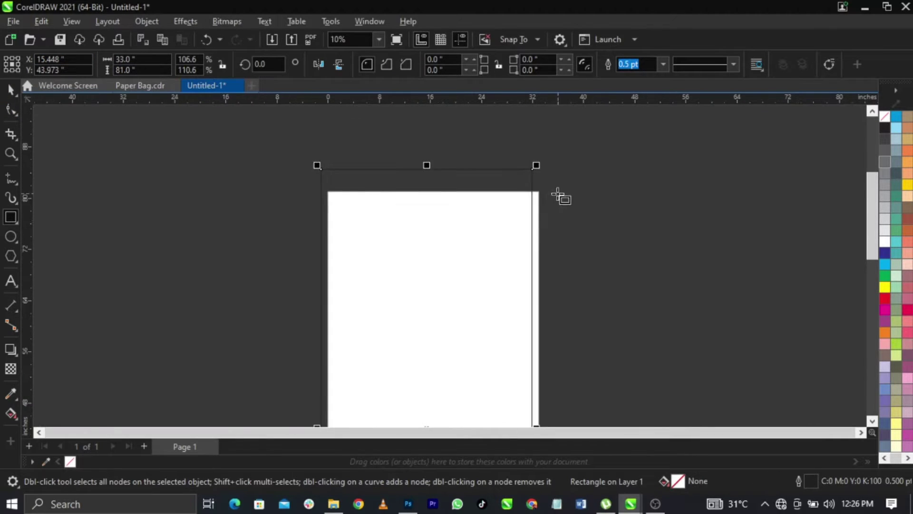
{"action": "scroll", "coordinate": [483, 296], "scroll_direction": "down", "scroll_amount": 4}
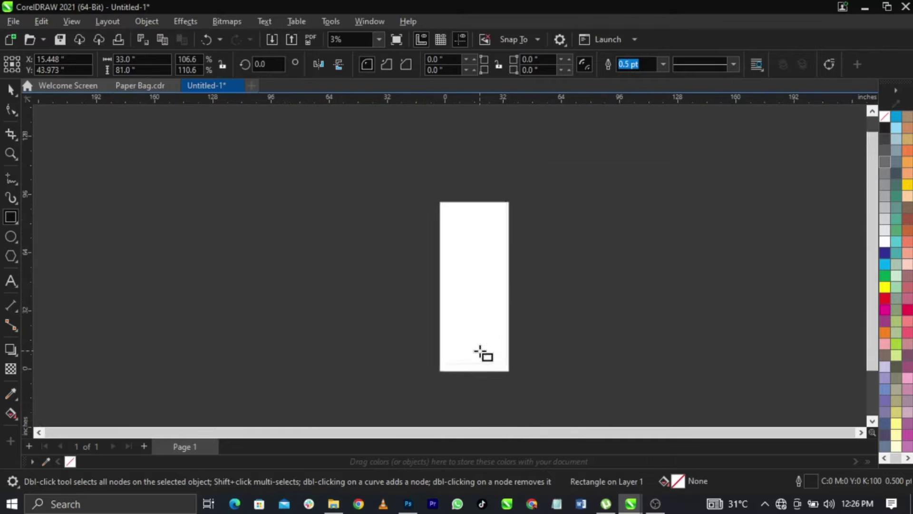
{"action": "scroll", "coordinate": [483, 355], "scroll_direction": "up", "scroll_amount": 3}
{"action": "scroll", "coordinate": [528, 421], "scroll_direction": "up", "scroll_amount": 4}
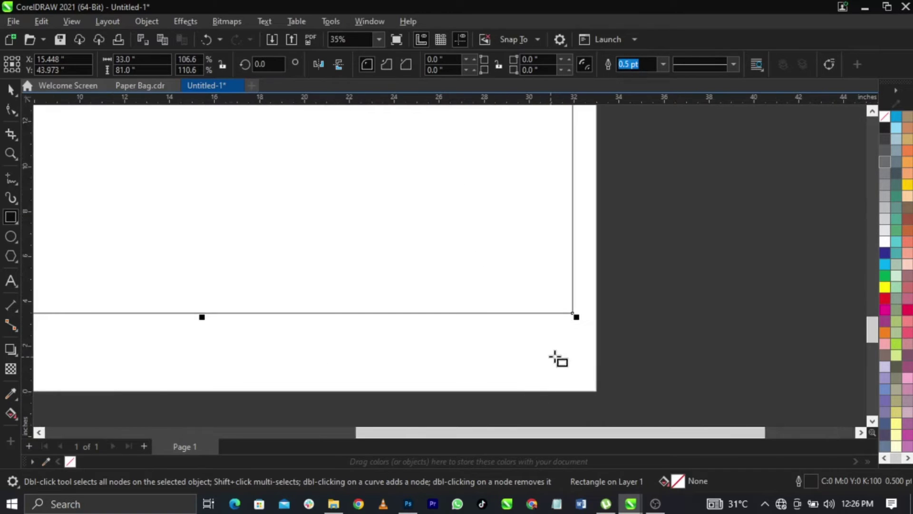
{"action": "scroll", "coordinate": [556, 359], "scroll_direction": "down", "scroll_amount": 2}
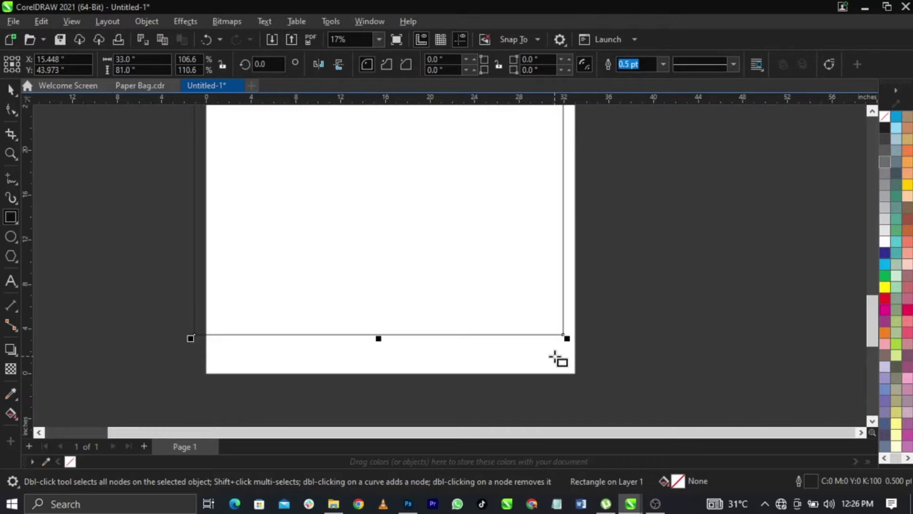
{"action": "key", "text": "p"}
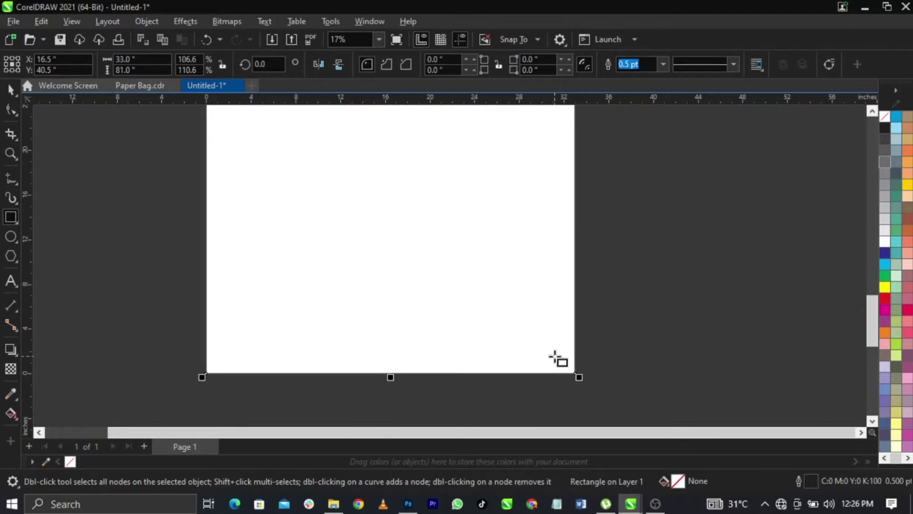
{"action": "key", "text": "shift+F2"}
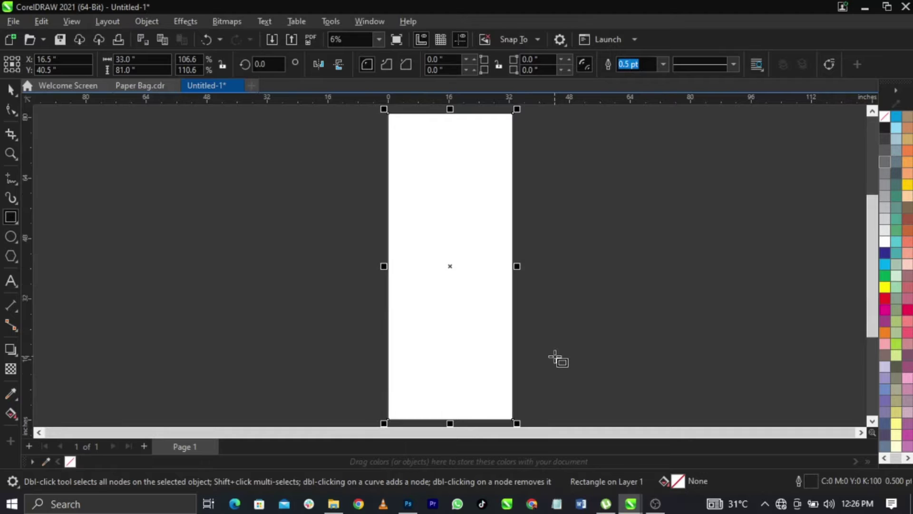
Step: Move the rectangle about 6 inches to the right so it hangs partly off the page
{"action": "left_click", "coordinate": [11, 90]}
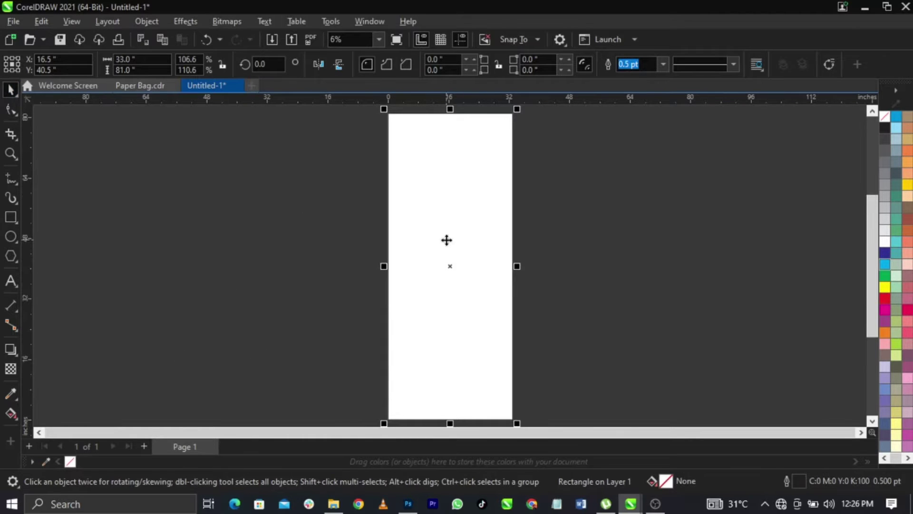
{"action": "scroll", "coordinate": [467, 345], "scroll_direction": "up", "scroll_amount": 1}
{"action": "left_click_drag", "start_coordinate": [433, 329], "coordinate": [481, 326]}
{"action": "scroll", "coordinate": [369, 291], "scroll_direction": "down", "scroll_amount": 1}
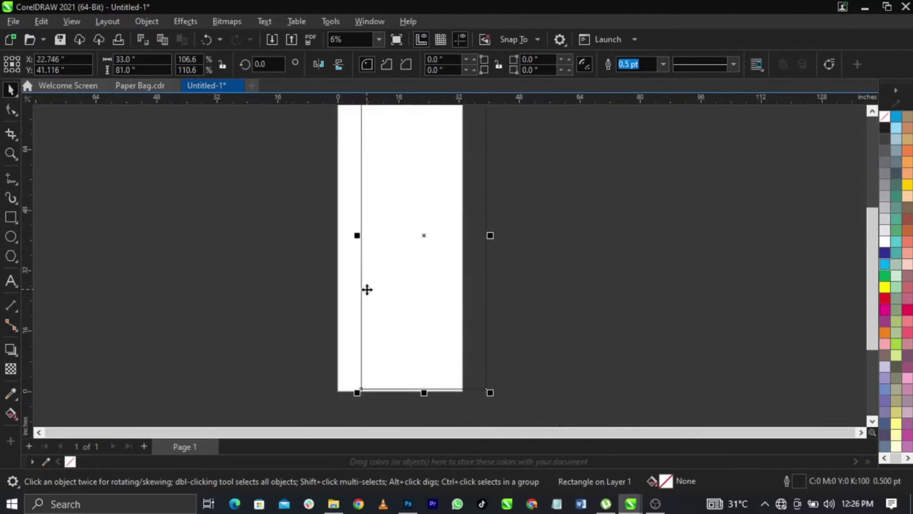
{"action": "scroll", "coordinate": [366, 285], "scroll_direction": "down", "scroll_amount": 1}
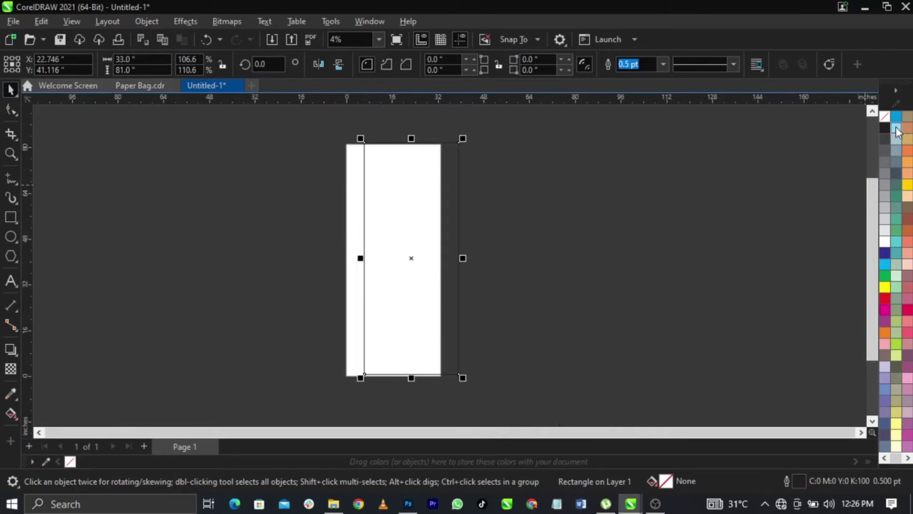
Step: Remove the rectangle's outline, centre it on the page again and deselect it
{"action": "right_click", "coordinate": [882, 117]}
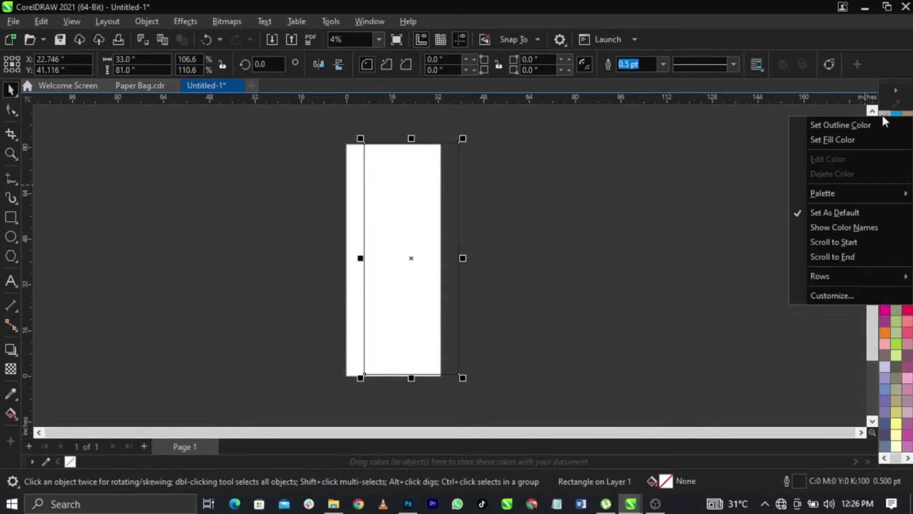
{"action": "left_click", "coordinate": [862, 124]}
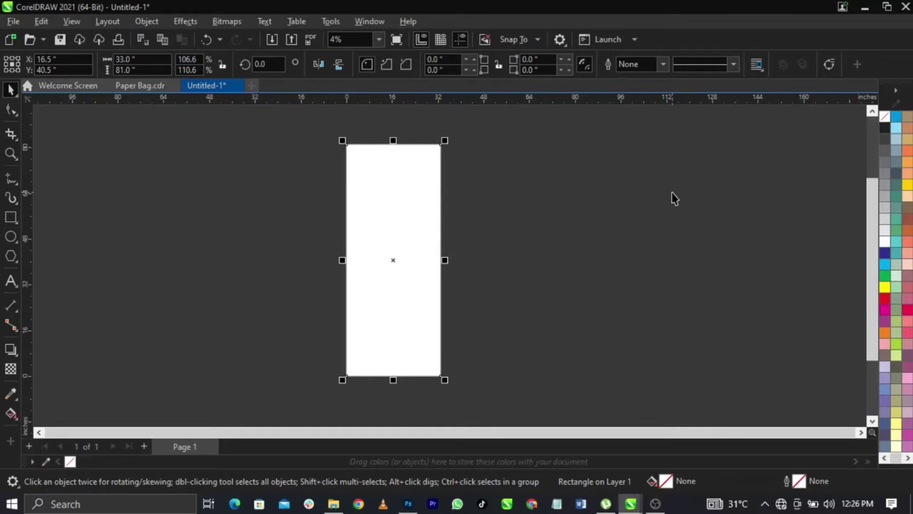
{"action": "scroll", "coordinate": [674, 198], "scroll_direction": "up", "scroll_amount": 1}
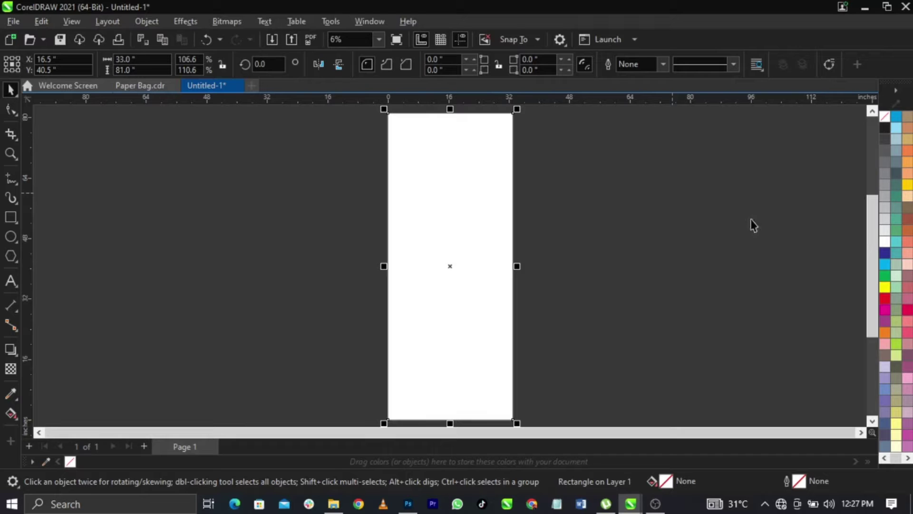
{"action": "left_click", "coordinate": [320, 252]}
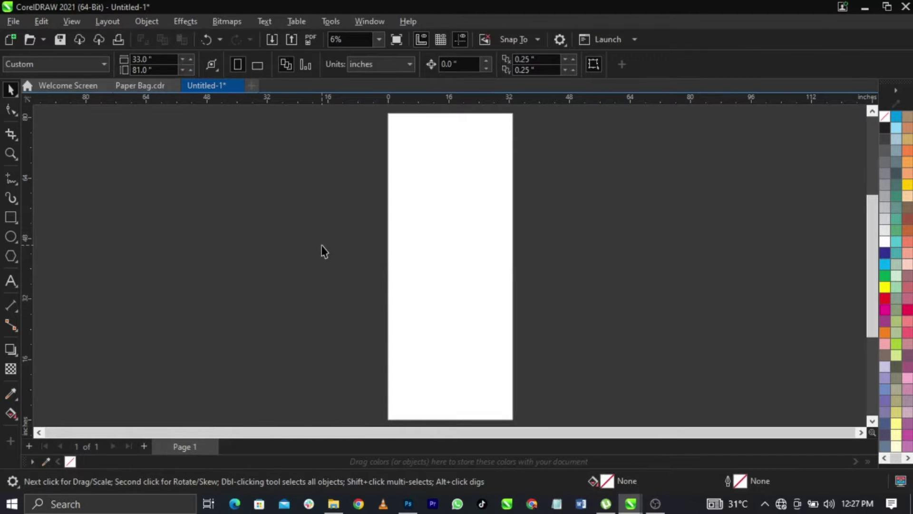
Step: Switch to File Explorer and examine the image assets and roll-up mockup files in the Rollup banner Design folder
{"action": "left_click", "coordinate": [333, 504]}
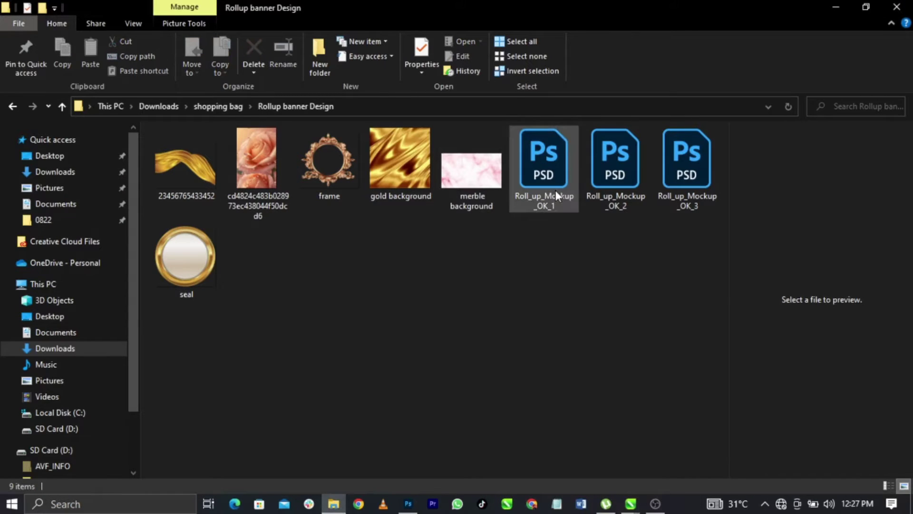
{"action": "left_click_drag", "start_coordinate": [701, 258], "coordinate": [550, 185]}
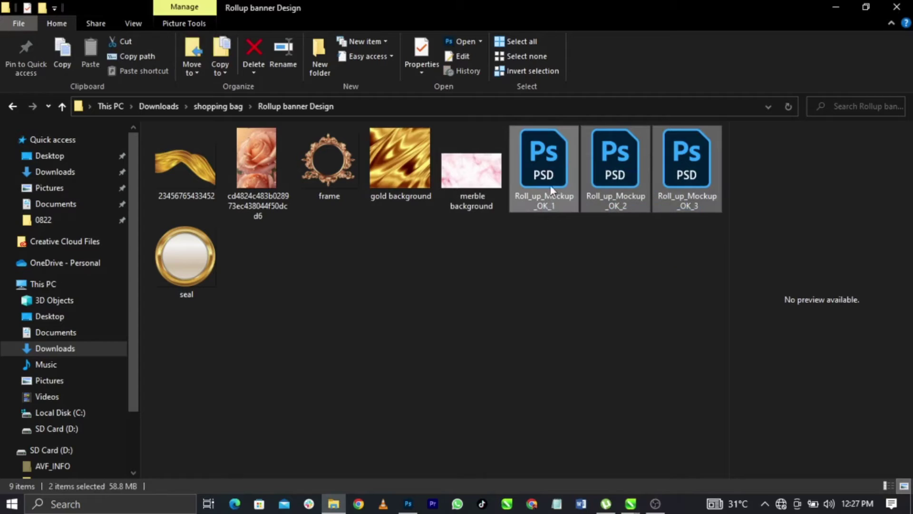
{"action": "left_click", "coordinate": [584, 286]}
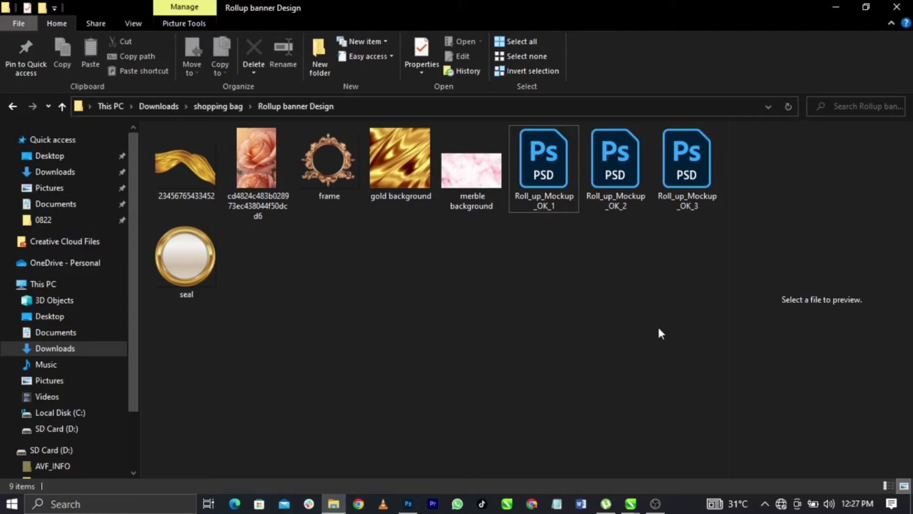
{"action": "left_click_drag", "start_coordinate": [688, 348], "coordinate": [286, 209]}
{"action": "left_click", "coordinate": [294, 265]}
{"action": "left_click_drag", "start_coordinate": [161, 357], "coordinate": [655, 248]}
{"action": "left_click", "coordinate": [410, 355]}
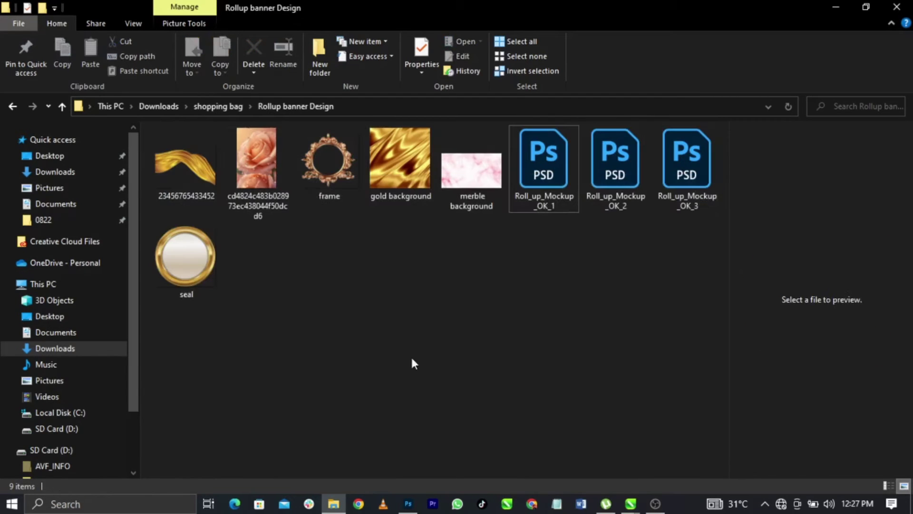
{"action": "left_click", "coordinate": [428, 196]}
{"action": "left_click", "coordinate": [281, 181]}
{"action": "left_click", "coordinate": [379, 286]}
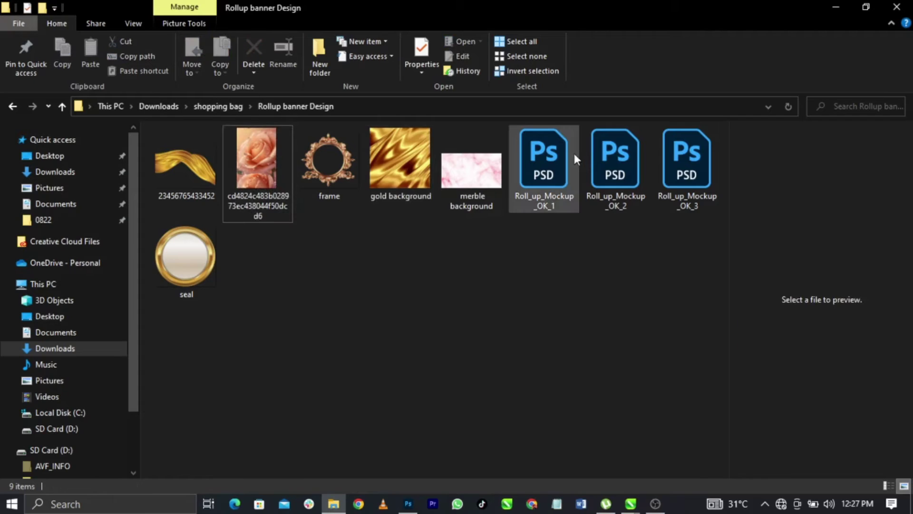
{"action": "left_click", "coordinate": [835, 6]}
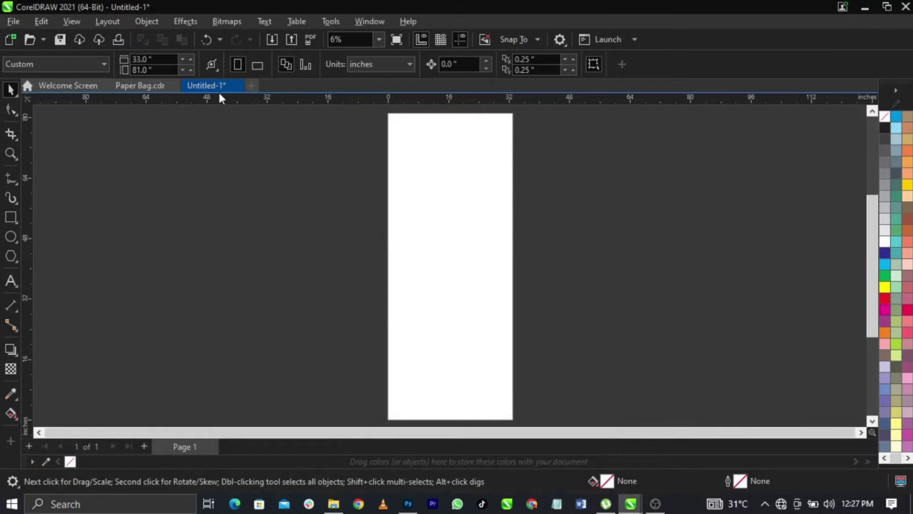
Step: Copy all the objects of the front and side panels from the Paper Bag.cdr design and paste them into the Untitled-1 document
{"action": "left_click", "coordinate": [150, 87]}
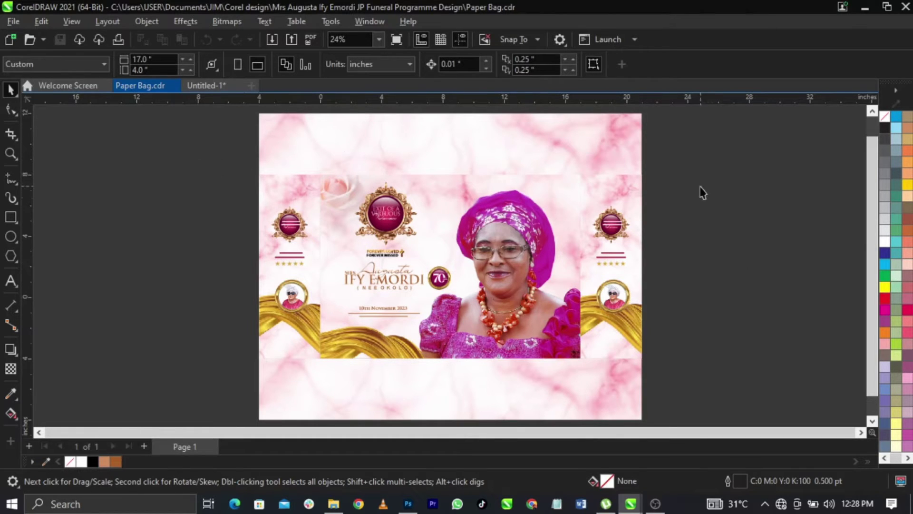
{"action": "left_click_drag", "start_coordinate": [700, 151], "coordinate": [167, 396]}
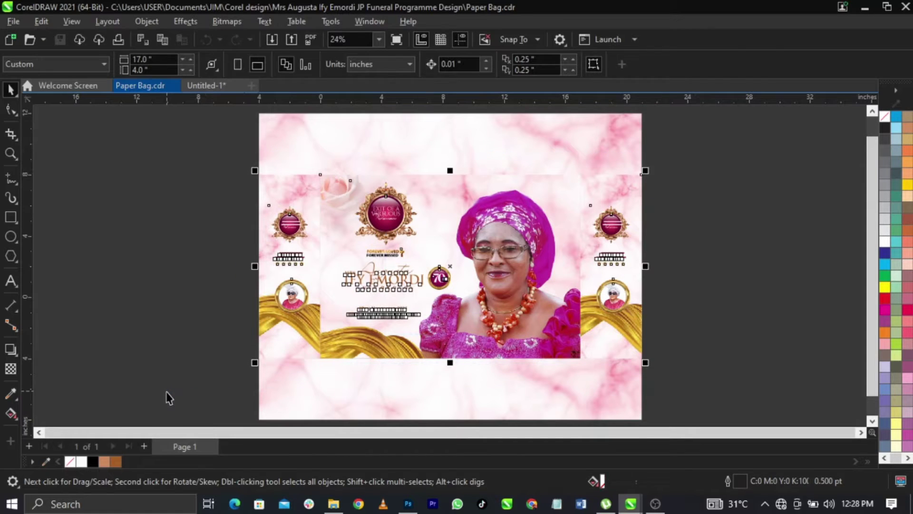
{"action": "left_click", "coordinate": [265, 197]}
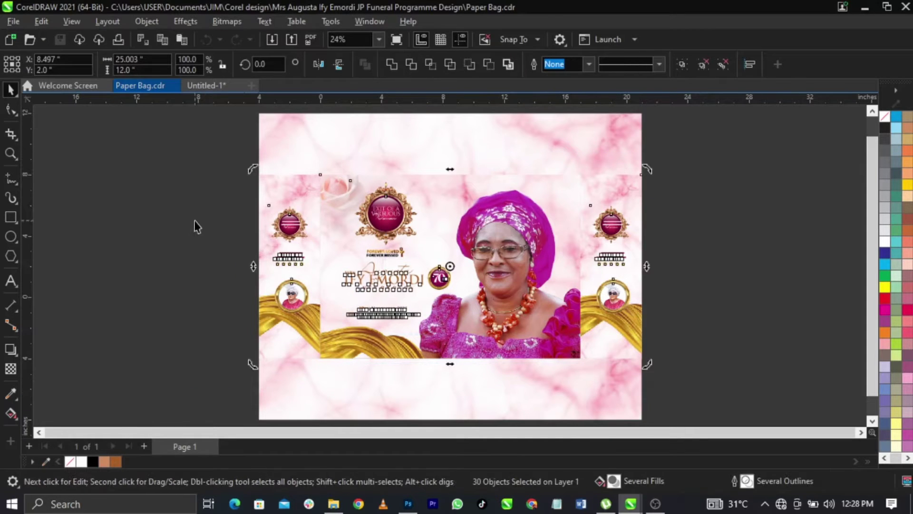
{"action": "left_click", "coordinate": [195, 220]}
{"action": "left_click", "coordinate": [200, 91]}
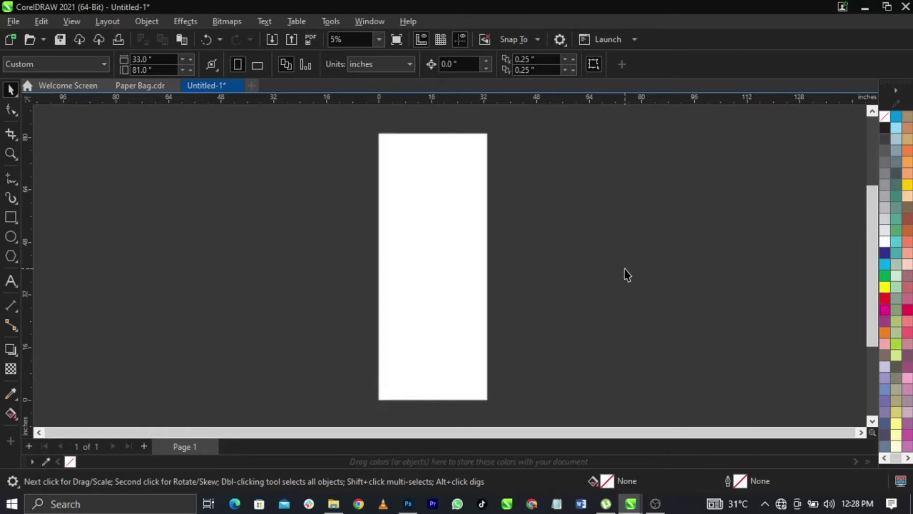
{"action": "key", "text": "ctrl+v"}
Step: Enlarge the pasted paper bag artwork to about 88 by 42 inches, place it to the right of the page and deselect it
{"action": "left_click_drag", "start_coordinate": [461, 283], "coordinate": [810, 377]}
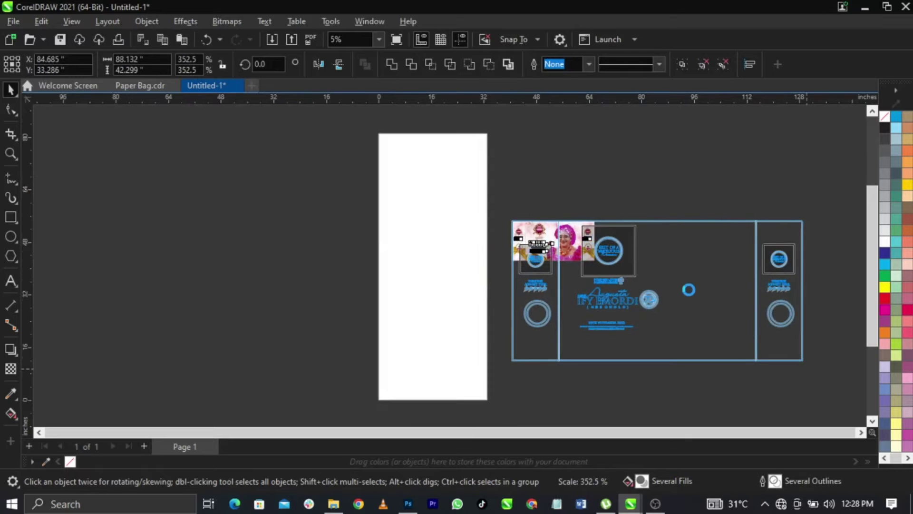
{"action": "left_click_drag", "start_coordinate": [689, 290], "coordinate": [729, 253]}
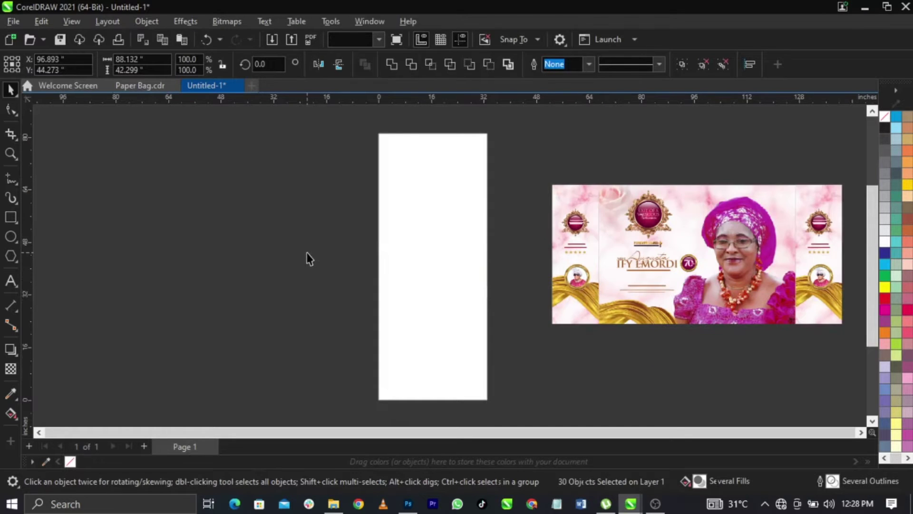
{"action": "left_click", "coordinate": [309, 259]}
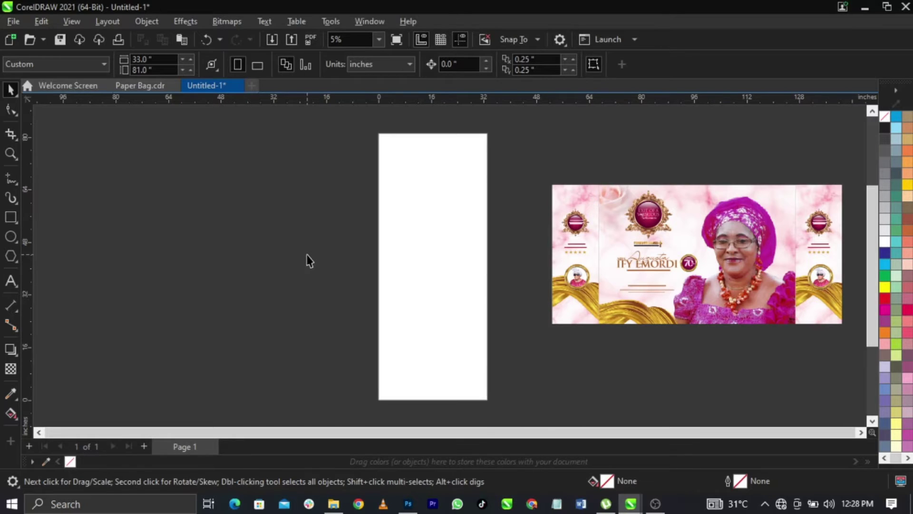
Step: Open the PowerClip contents of the paper bag's front panel and copy the pink marble background image
{"action": "left_click", "coordinate": [703, 209]}
{"action": "double_click", "coordinate": [702, 209]}
{"action": "left_click", "coordinate": [684, 189]}
{"action": "left_click", "coordinate": [585, 229]}
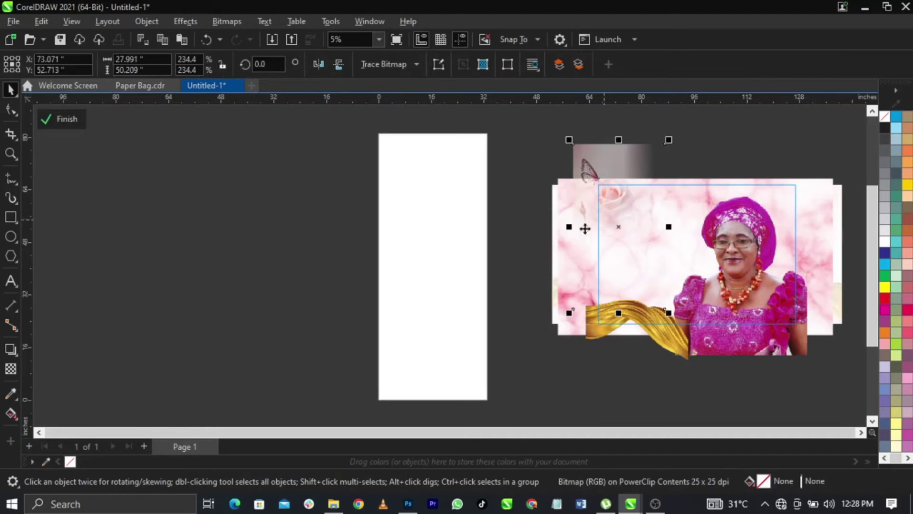
{"action": "left_click", "coordinate": [584, 230]}
{"action": "left_click", "coordinate": [566, 373]}
{"action": "left_click", "coordinate": [826, 207]}
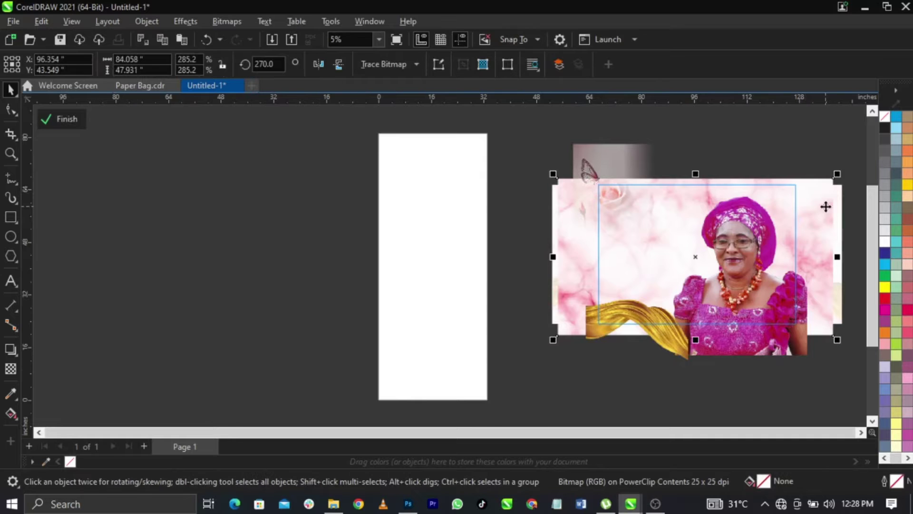
Step: Switch to File Explorer, preview the merble background image in the Rollup banner Design folder, and return to the drawing
{"action": "left_click", "coordinate": [333, 504]}
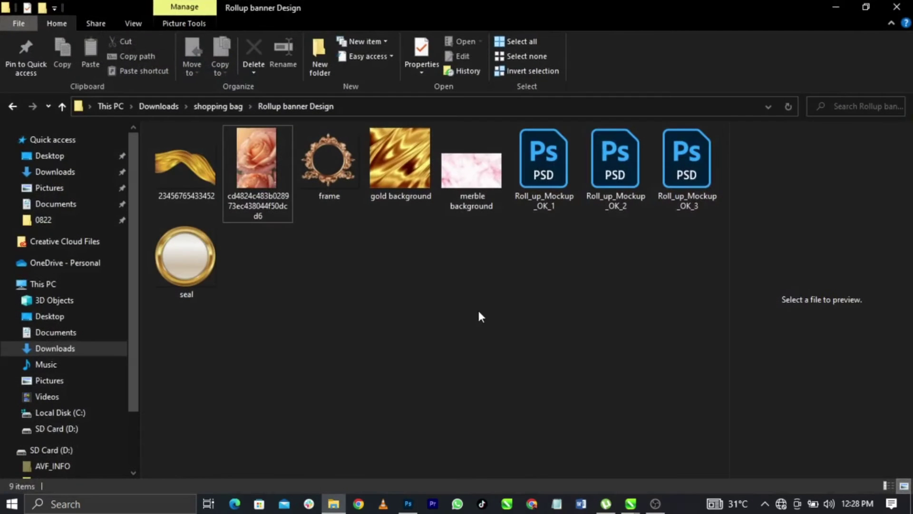
{"action": "left_click", "coordinate": [502, 187]}
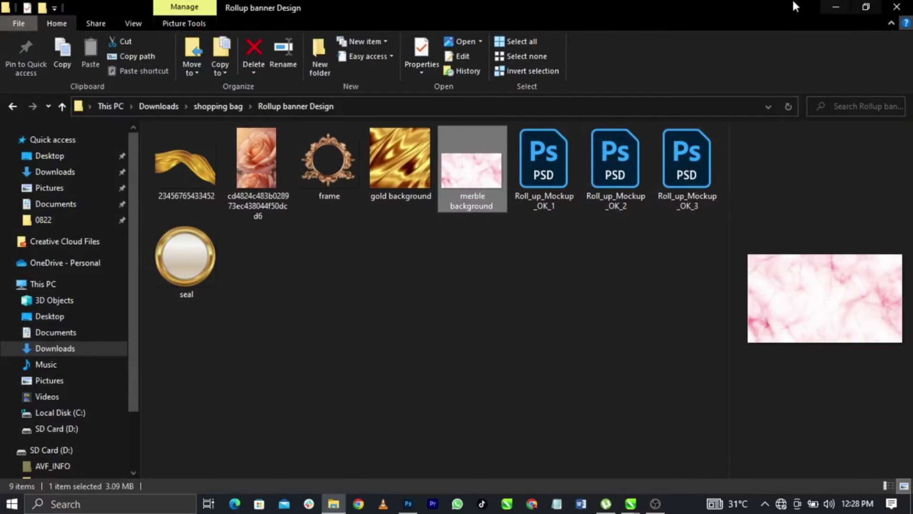
{"action": "left_click", "coordinate": [836, 6]}
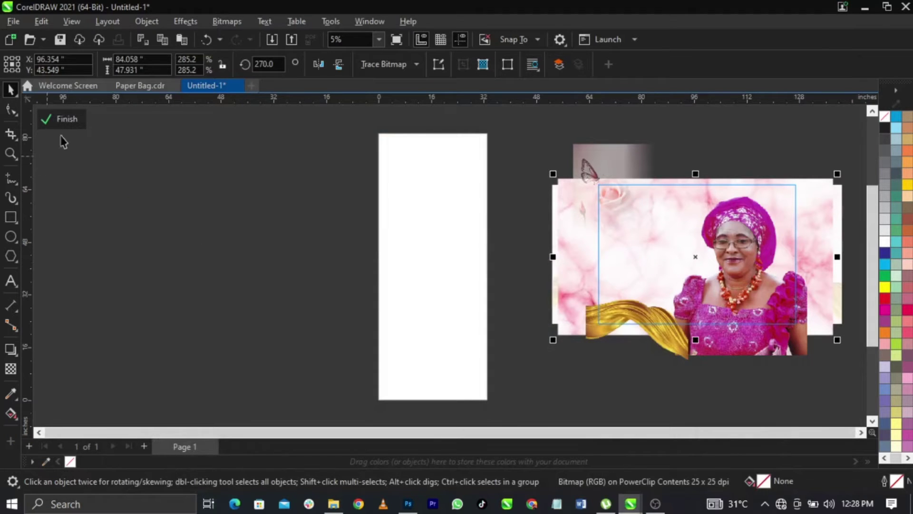
Step: Finish editing the front panel's PowerClip, paste the marble background and move it left so it partly overlaps the banner page
{"action": "left_click", "coordinate": [62, 118]}
{"action": "left_click", "coordinate": [213, 227]}
{"action": "key", "text": "ctrl+v"}
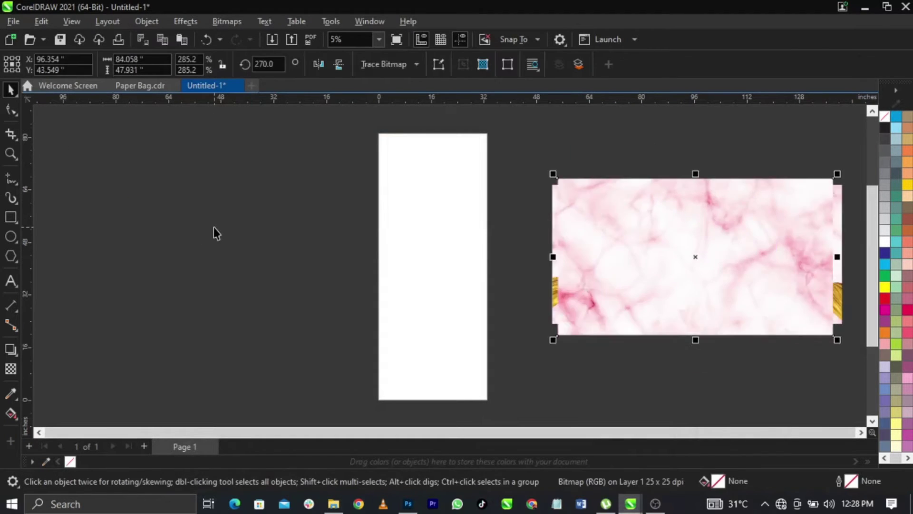
{"action": "left_click_drag", "start_coordinate": [688, 252], "coordinate": [301, 259]}
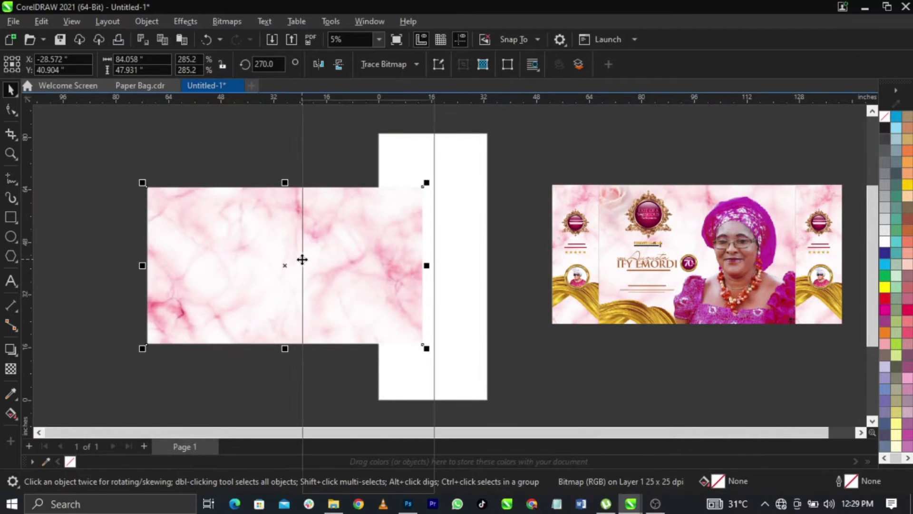
Step: PowerClip the marble background inside the 33 by 81 inch banner rectangle
{"action": "right_click", "coordinate": [301, 258]}
{"action": "left_click", "coordinate": [364, 287]}
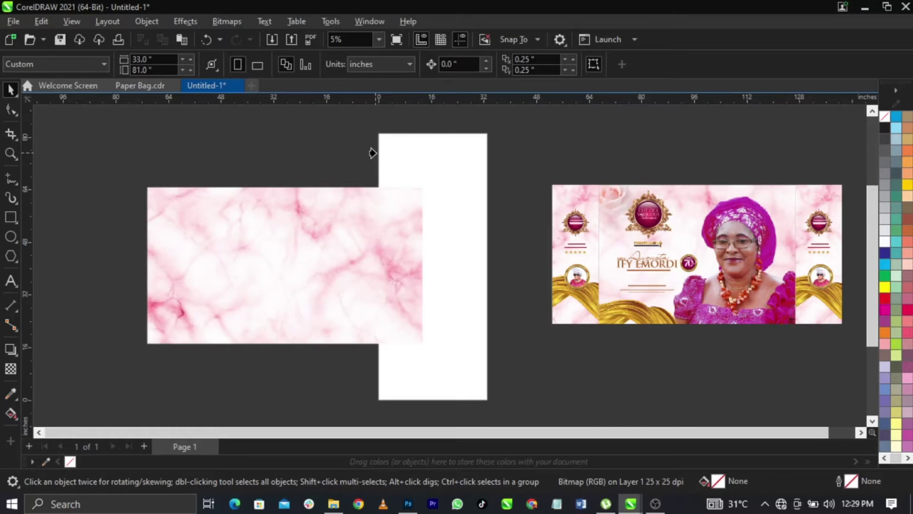
{"action": "left_click", "coordinate": [429, 162]}
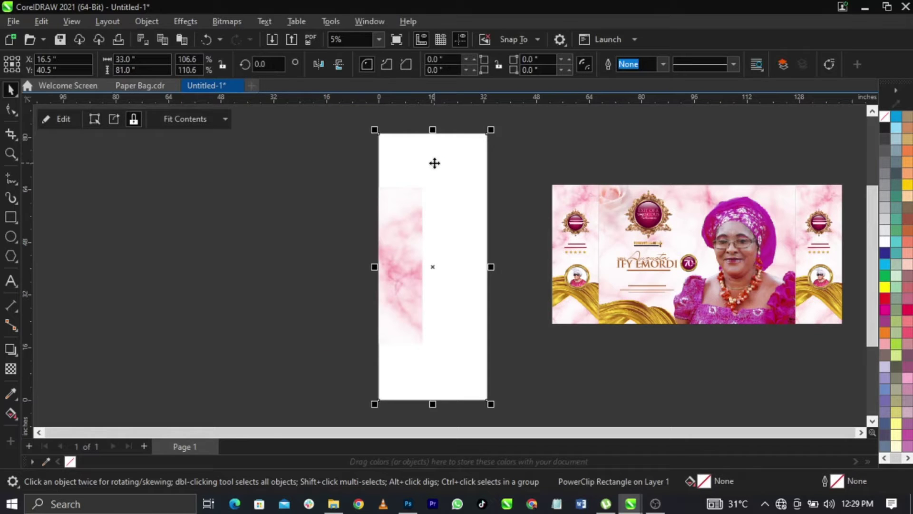
Step: Open the banner rectangle's PowerClip contents and move the marble background right and up so it spans the frame's width
{"action": "right_click", "coordinate": [434, 163]}
{"action": "left_click", "coordinate": [464, 98]}
{"action": "left_click_drag", "start_coordinate": [248, 253], "coordinate": [376, 224]}
{"action": "left_click", "coordinate": [375, 224]}
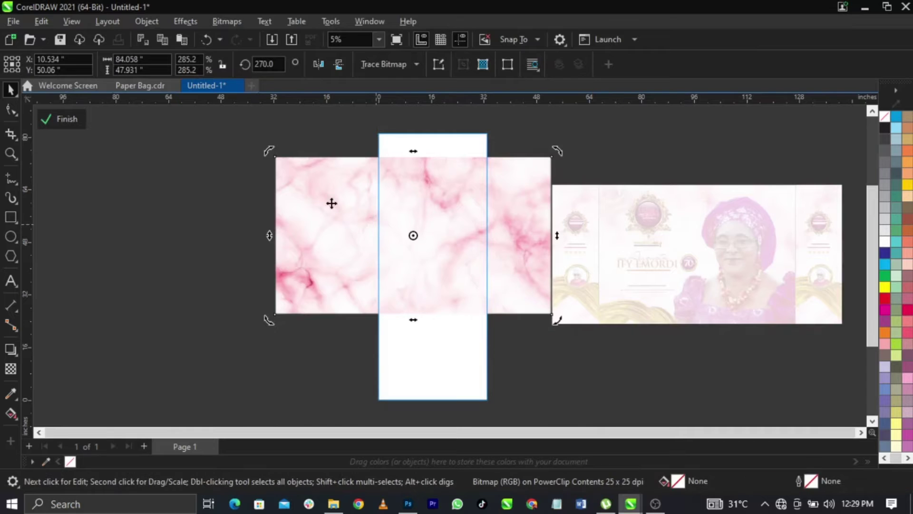
{"action": "left_click", "coordinate": [163, 195], "text": "ctrl"}
Step: Set the marble background's rotation angle to 0 degrees
{"action": "left_click", "coordinate": [390, 217]}
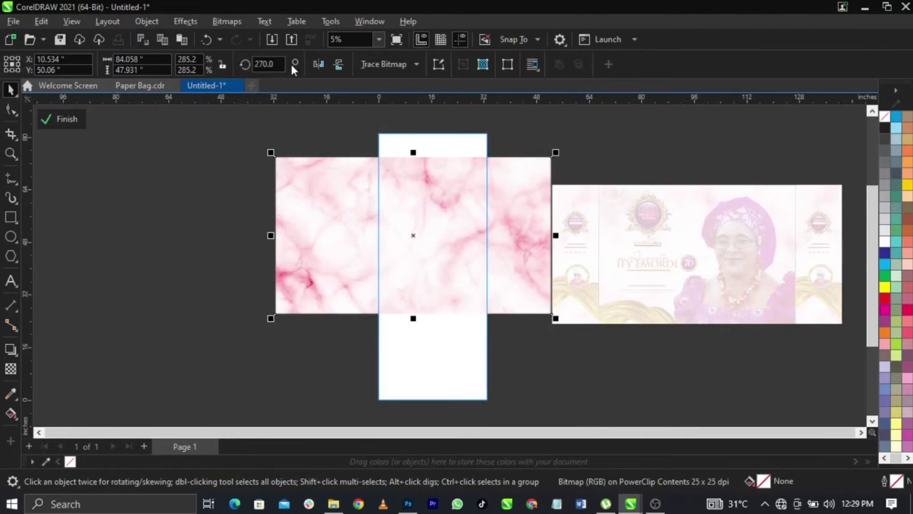
{"action": "left_click_drag", "start_coordinate": [284, 65], "coordinate": [247, 68]}
{"action": "type", "text": "0"}
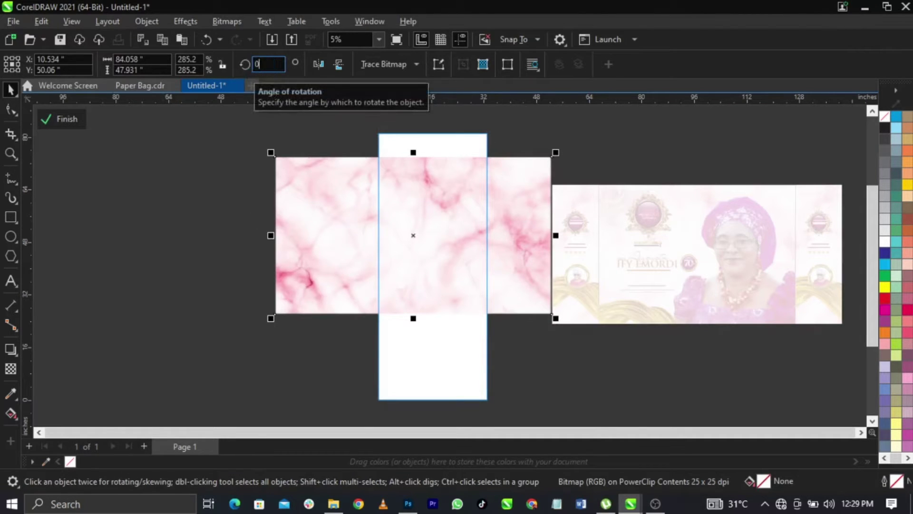
{"action": "key", "text": "Return"}
Step: Enlarge the marble background to about 56.7 by 99.4 inches, position it to cover the banner frame and finish editing the PowerClip
{"action": "scroll", "coordinate": [362, 248], "scroll_direction": "down", "scroll_amount": 1}
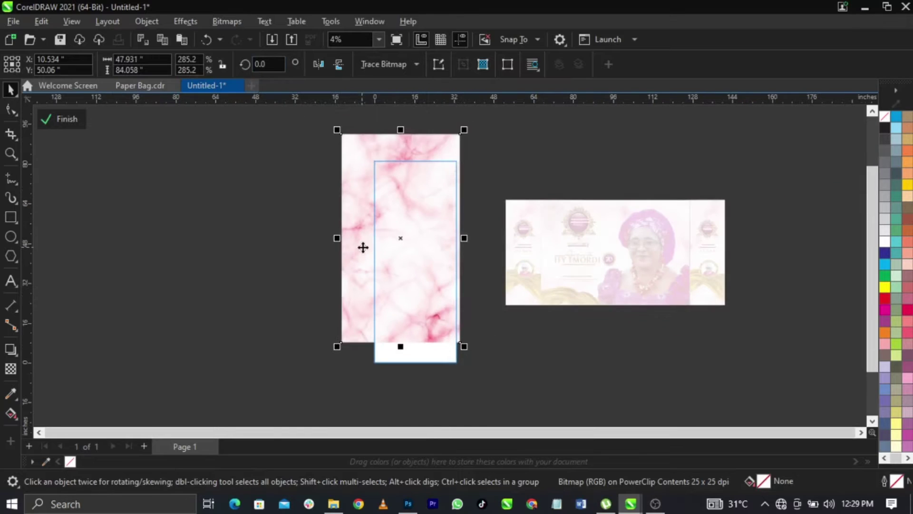
{"action": "left_click_drag", "start_coordinate": [463, 348], "coordinate": [494, 383]}
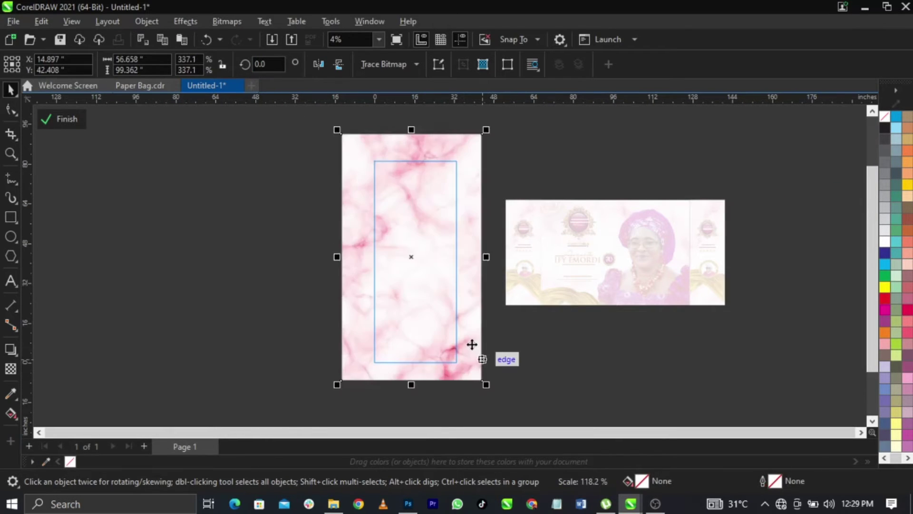
{"action": "left_click_drag", "start_coordinate": [447, 336], "coordinate": [440, 333]}
{"action": "left_click", "coordinate": [431, 332]}
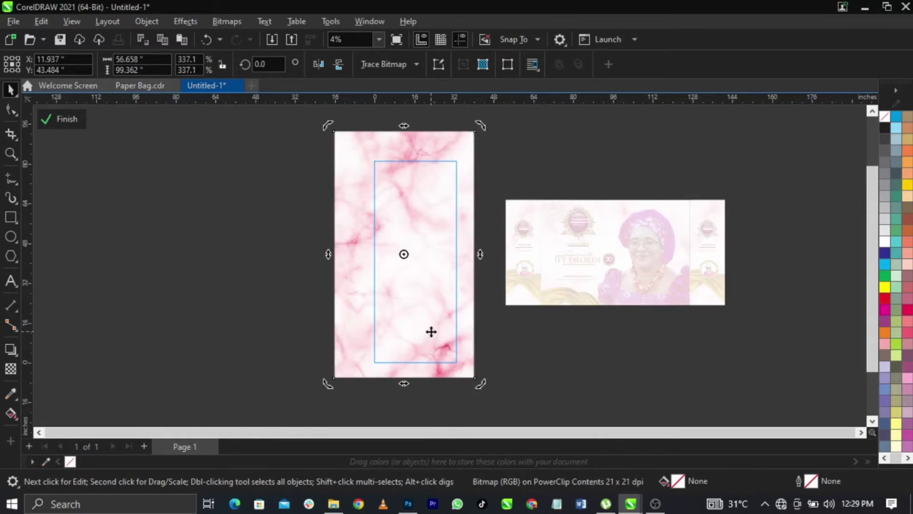
{"action": "left_click", "coordinate": [431, 333]}
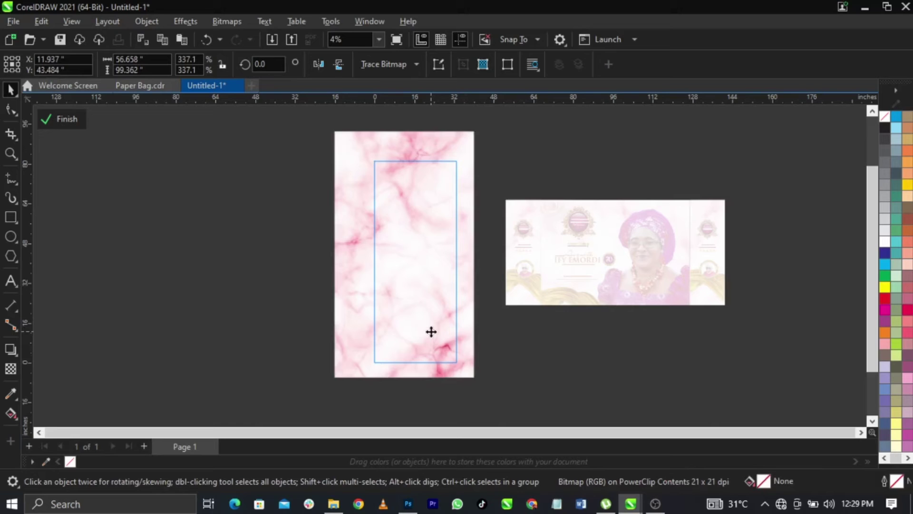
{"action": "left_click", "coordinate": [59, 122]}
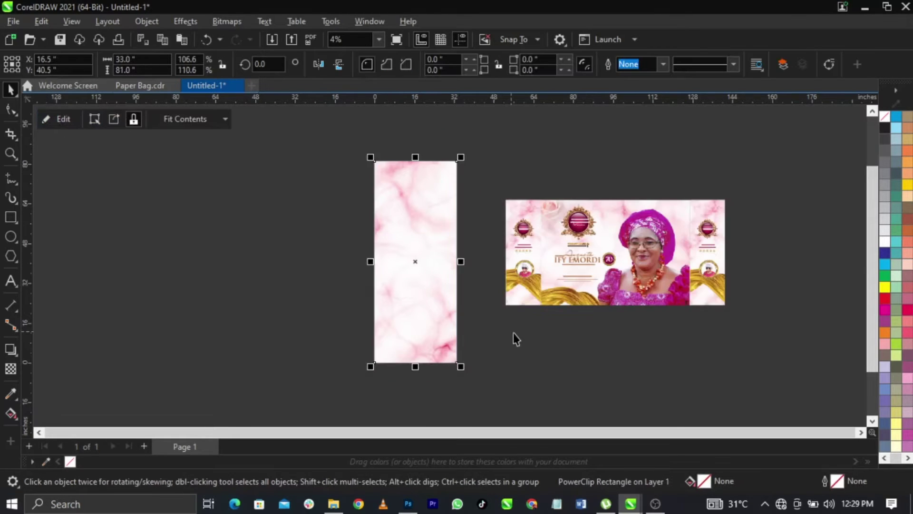
{"action": "left_click", "coordinate": [465, 234]}
{"action": "scroll", "coordinate": [465, 235], "scroll_direction": "up", "scroll_amount": 1}
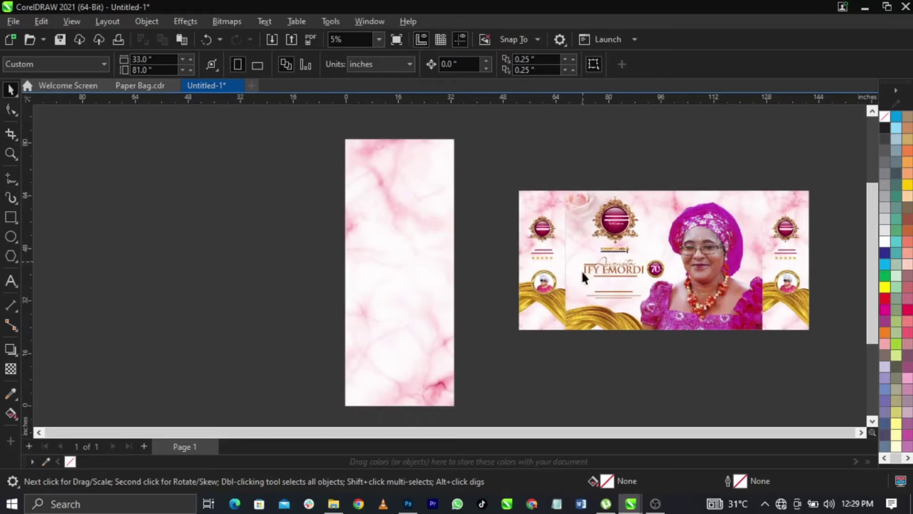
Step: Open the front panel's PowerClip contents and copy the woman's portrait and the gold ribbon together
{"action": "double_click", "coordinate": [627, 325]}
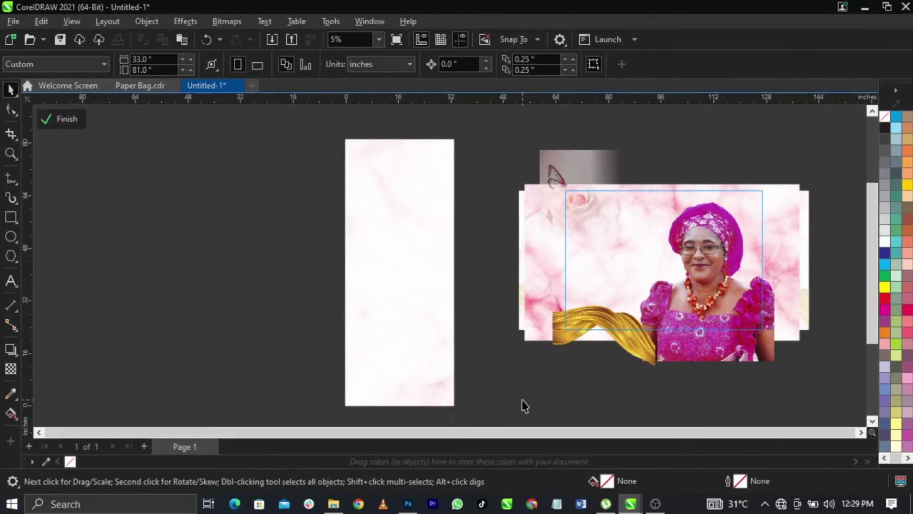
{"action": "left_click_drag", "start_coordinate": [522, 400], "coordinate": [811, 198]}
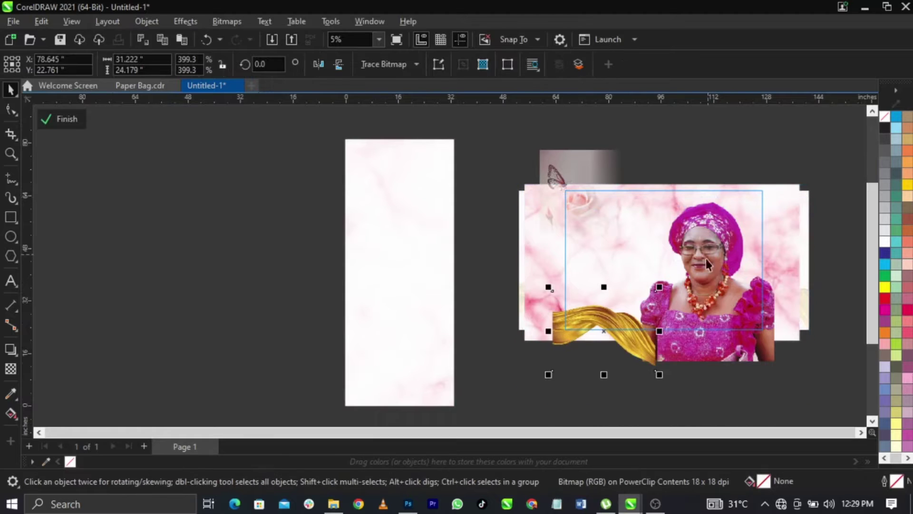
{"action": "left_click_drag", "start_coordinate": [854, 401], "coordinate": [506, 194]}
{"action": "left_click", "coordinate": [678, 313]}
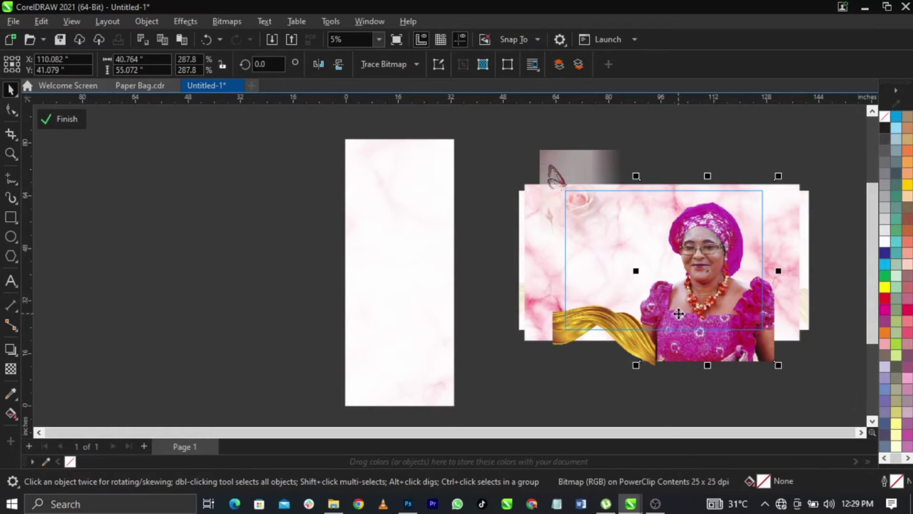
{"action": "left_click", "coordinate": [555, 315], "text": "shift"}
{"action": "key", "text": "ctrl+c"}
Step: Leave the PowerClip, paste the portrait and gold ribbon, move them to the left of the banner and deselect them
{"action": "left_click", "coordinate": [755, 401], "text": "ctrl"}
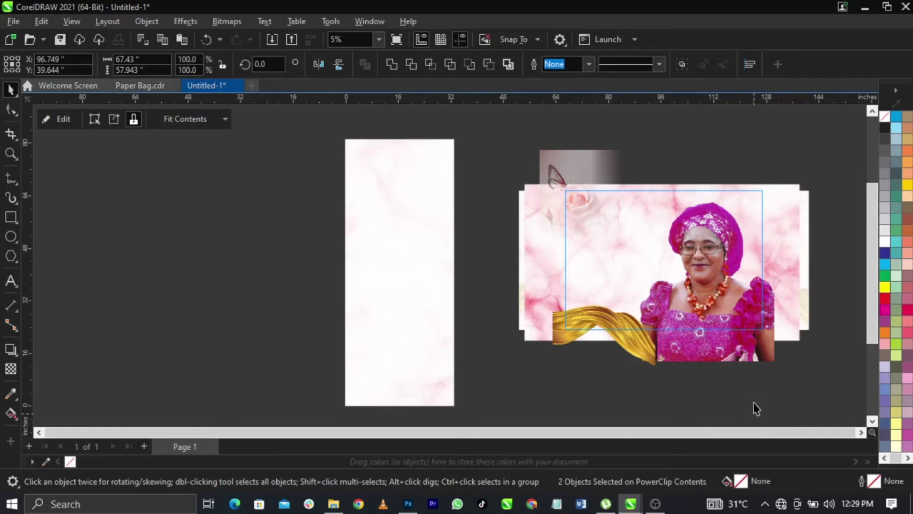
{"action": "key", "text": "ctrl+v"}
{"action": "left_click_drag", "start_coordinate": [668, 296], "coordinate": [196, 268]}
{"action": "left_click", "coordinate": [529, 350]}
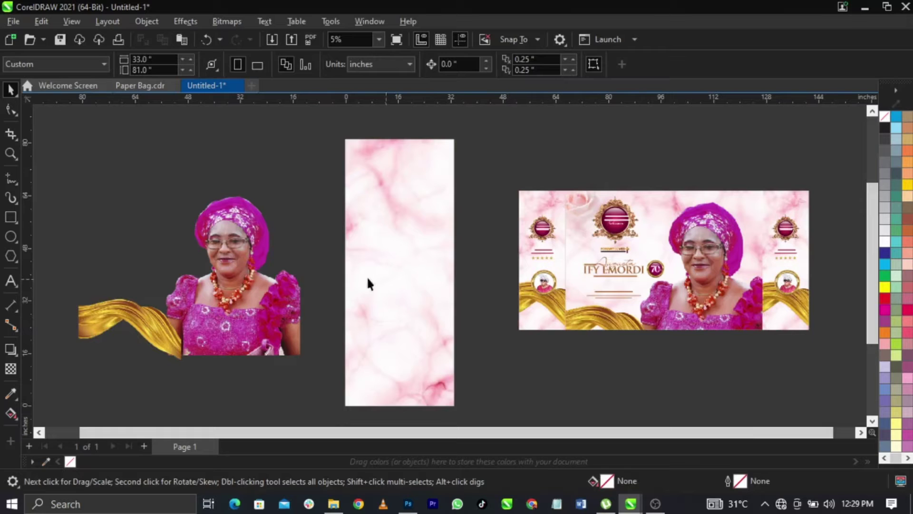
Step: Move the portrait onto the banner and scale it down to about 34.5 by 46.6 inches to match the banner's width
{"action": "left_click", "coordinate": [247, 291]}
{"action": "left_click_drag", "start_coordinate": [256, 281], "coordinate": [418, 291]}
{"action": "left_click_drag", "start_coordinate": [466, 370], "coordinate": [454, 353]}
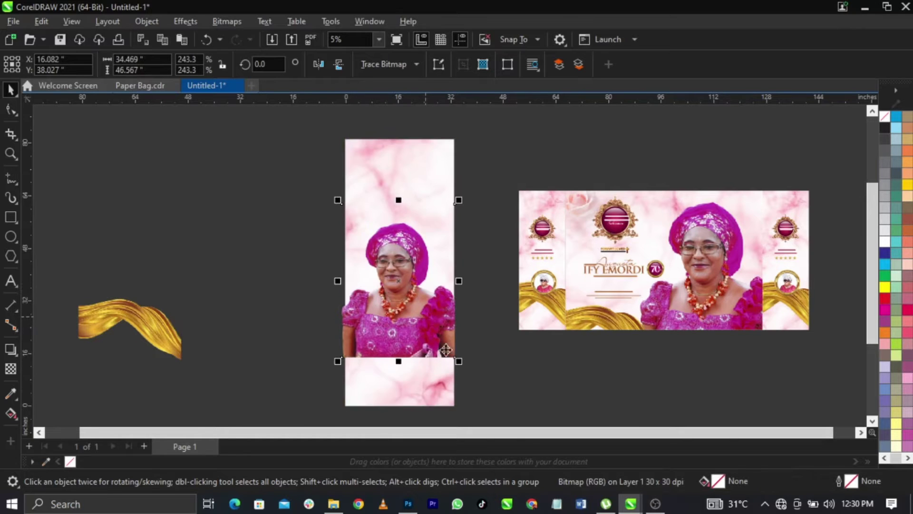
Step: PowerClip the portrait inside the banner rectangle and deselect it
{"action": "right_click", "coordinate": [382, 292]}
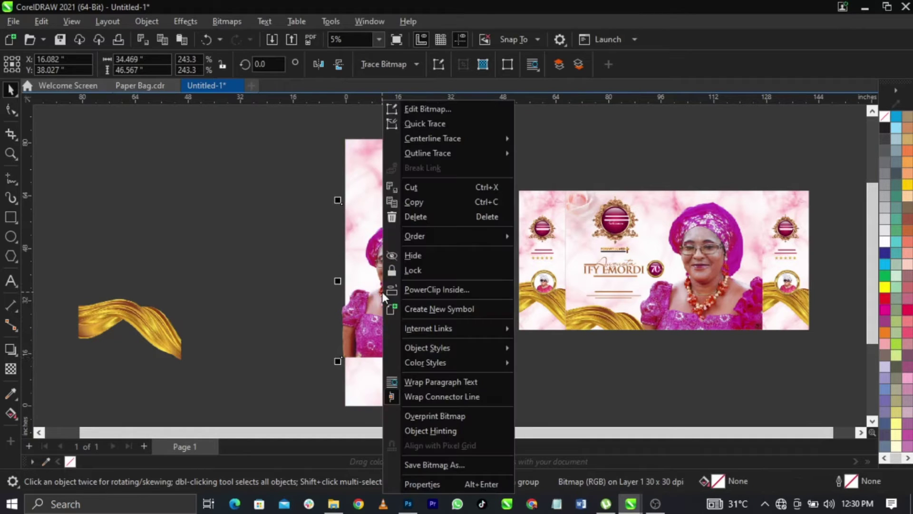
{"action": "left_click", "coordinate": [444, 288]}
{"action": "left_click", "coordinate": [424, 185]}
{"action": "left_click", "coordinate": [488, 345]}
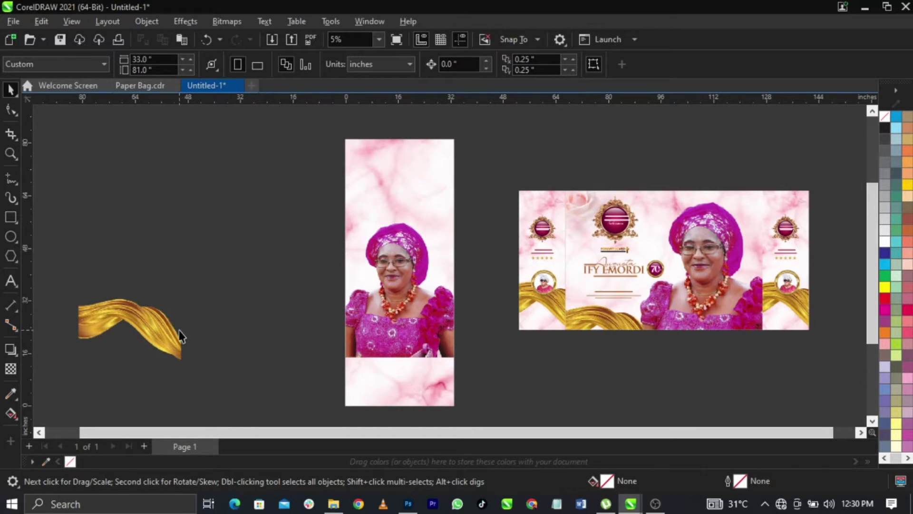
Step: Move the gold ribbon close to the banner's left edge and look over the image assets in File Explorer
{"action": "left_click_drag", "start_coordinate": [180, 336], "coordinate": [292, 311]}
{"action": "left_click", "coordinate": [334, 503]}
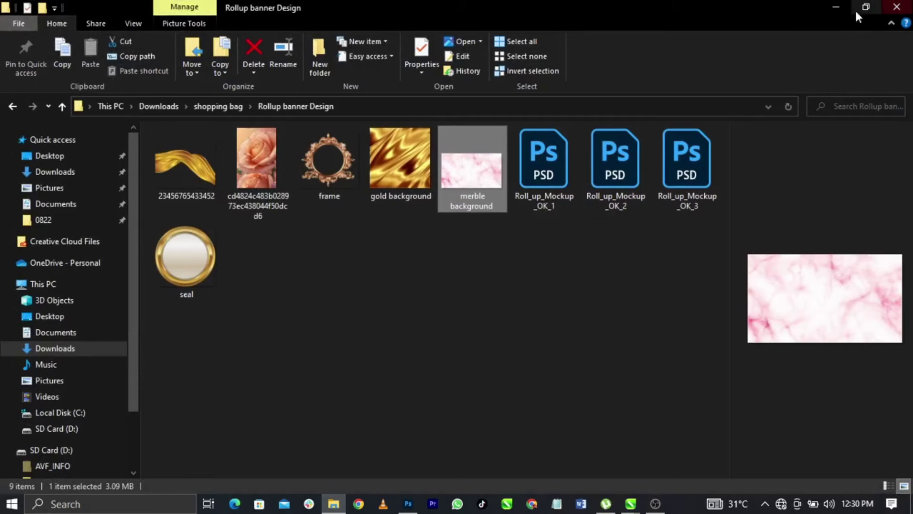
{"action": "left_click", "coordinate": [833, 3]}
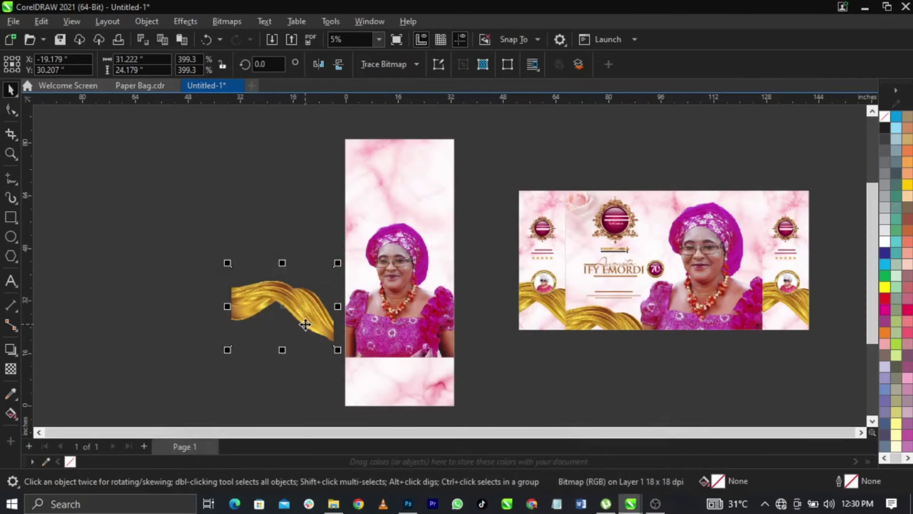
Step: Move the gold ribbon over the portrait's lower edge, mirror it vertically and enlarge it to about 37.7 by 29.2 inches
{"action": "left_click_drag", "start_coordinate": [305, 324], "coordinate": [415, 374]}
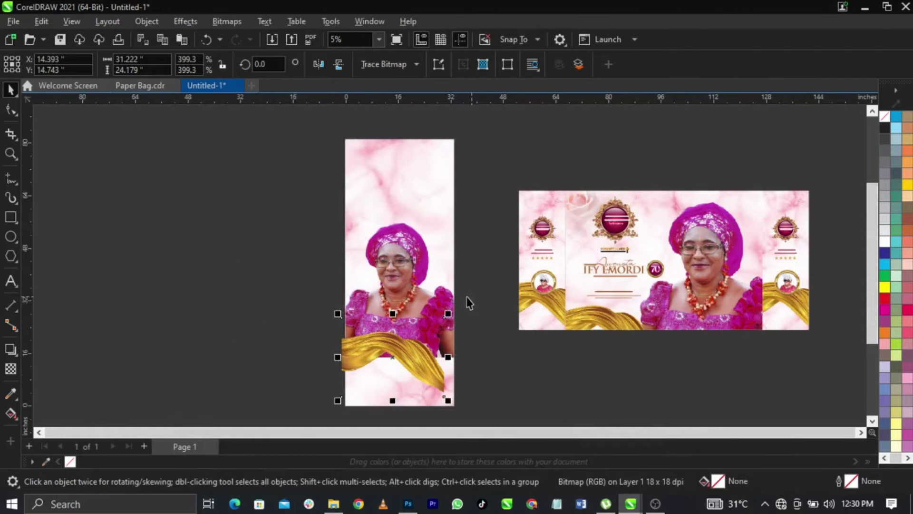
{"action": "left_click", "coordinate": [343, 62]}
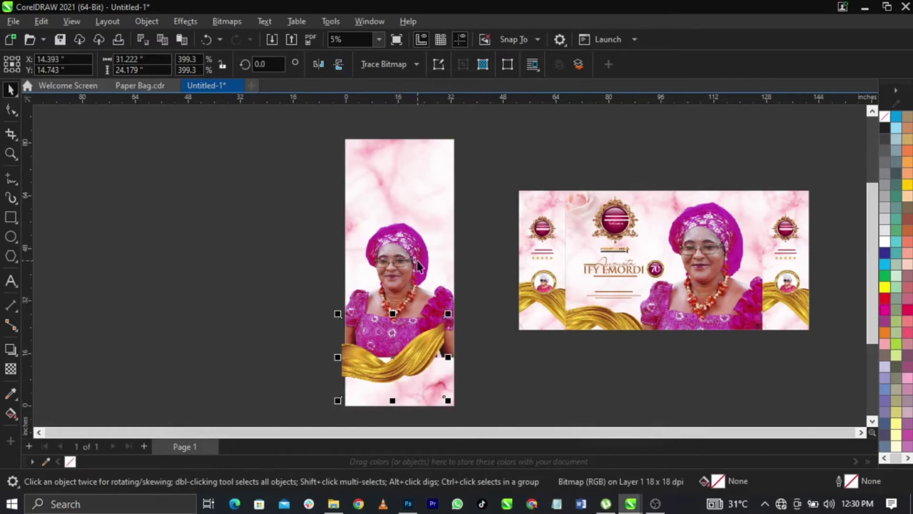
{"action": "left_click_drag", "start_coordinate": [448, 314], "coordinate": [463, 301]}
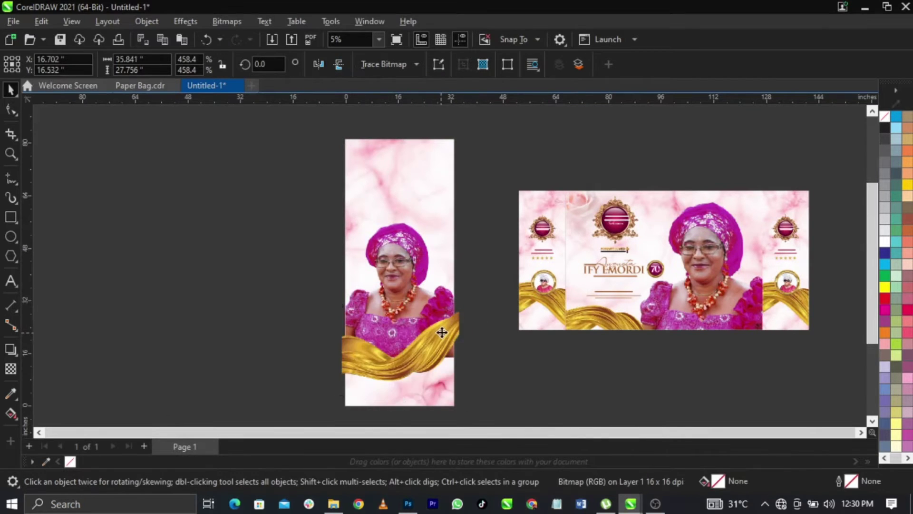
{"action": "mouse_move", "coordinate": [442, 332]}
{"action": "left_mouse_down"}
{"action": "mouse_move", "coordinate": [435, 342]}
{"action": "mouse_move", "coordinate": [428, 336]}
{"action": "left_mouse_up"}
{"action": "scroll", "coordinate": [428, 346], "scroll_direction": "up", "scroll_amount": 1}
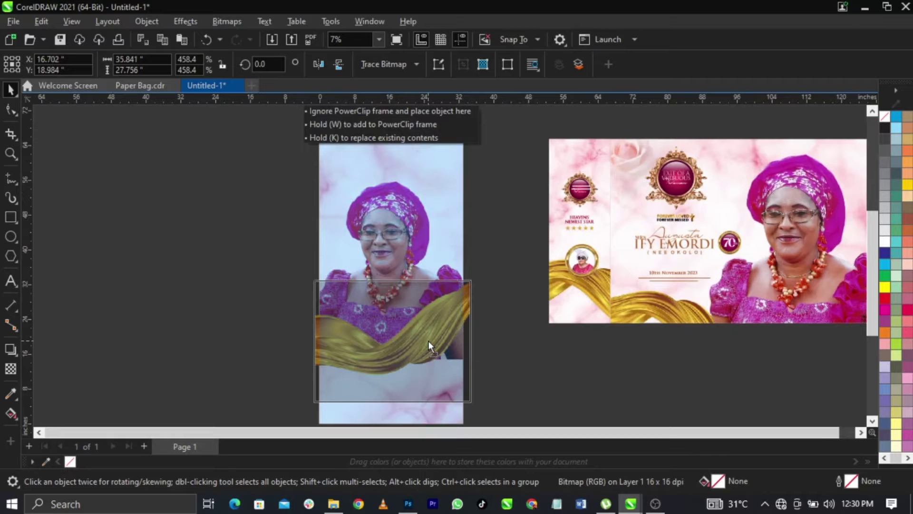
{"action": "left_click_drag", "start_coordinate": [428, 340], "coordinate": [428, 346]}
{"action": "left_click_drag", "start_coordinate": [474, 284], "coordinate": [480, 272]}
Step: PowerClip the gold ribbon inside the banner rectangle and deselect it
{"action": "left_click", "coordinate": [446, 316]}
{"action": "right_click", "coordinate": [446, 317]}
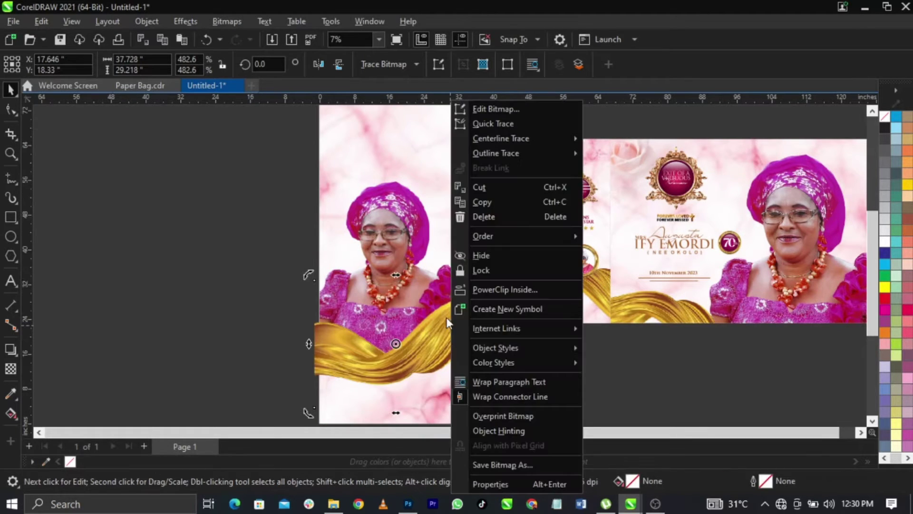
{"action": "left_click", "coordinate": [498, 290]}
{"action": "left_click", "coordinate": [399, 187]}
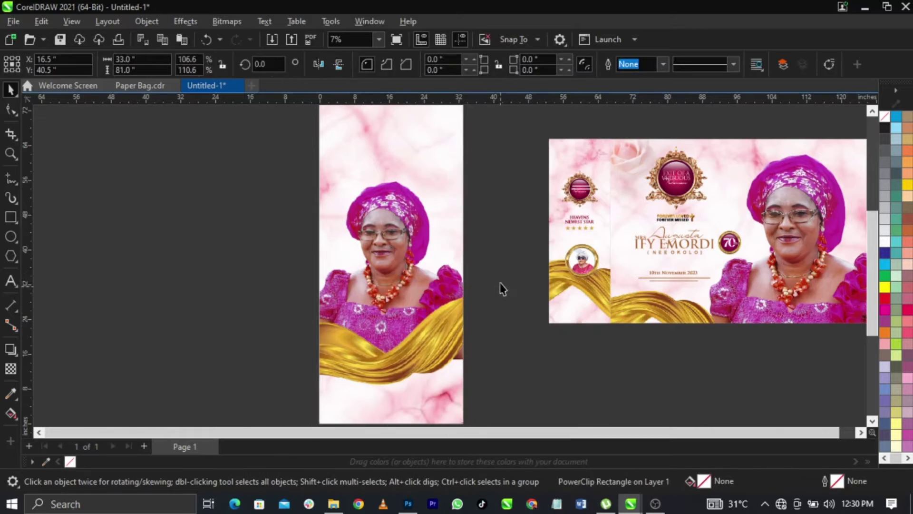
{"action": "left_click", "coordinate": [501, 285]}
Step: Open the banner's PowerClip contents and move the portrait and gold ribbon together slightly upward
{"action": "scroll", "coordinate": [500, 285], "scroll_direction": "down", "scroll_amount": 2}
{"action": "scroll", "coordinate": [442, 319], "scroll_direction": "up", "scroll_amount": 2}
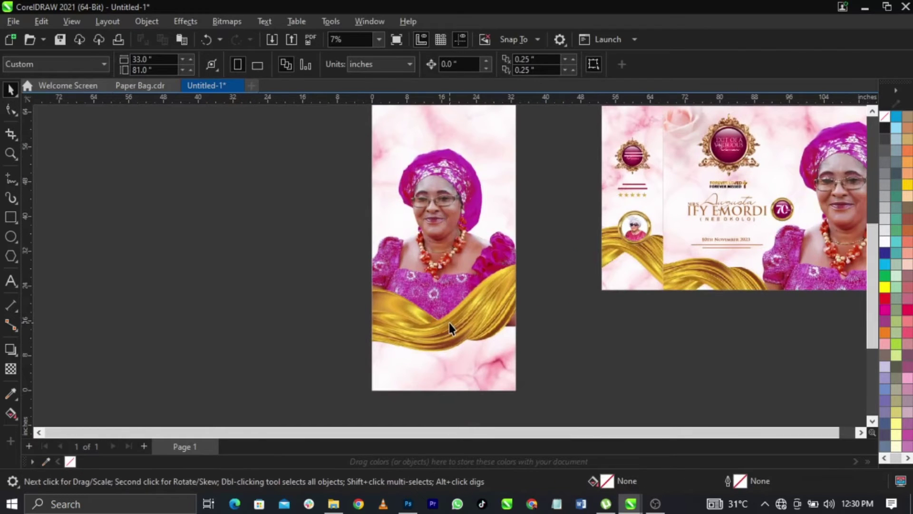
{"action": "double_click", "coordinate": [465, 230]}
{"action": "left_click", "coordinate": [449, 309]}
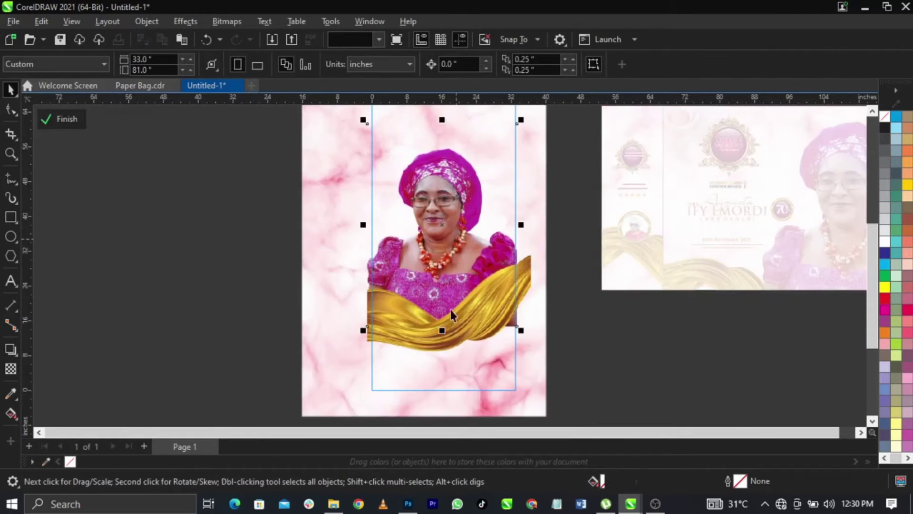
{"action": "left_click", "coordinate": [466, 331], "text": "shift"}
{"action": "left_click_drag", "start_coordinate": [466, 317], "coordinate": [465, 304]}
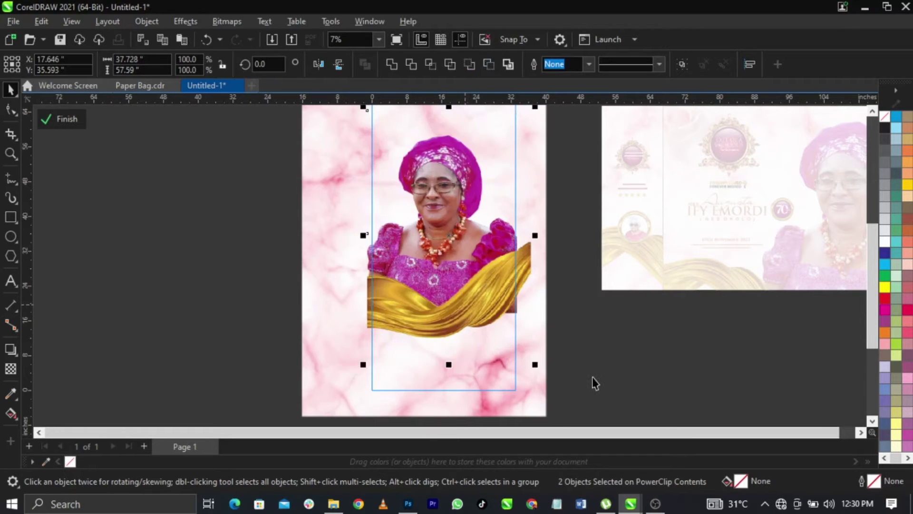
{"action": "left_click", "coordinate": [594, 383]}
{"action": "scroll", "coordinate": [511, 302], "scroll_direction": "up", "scroll_amount": 2}
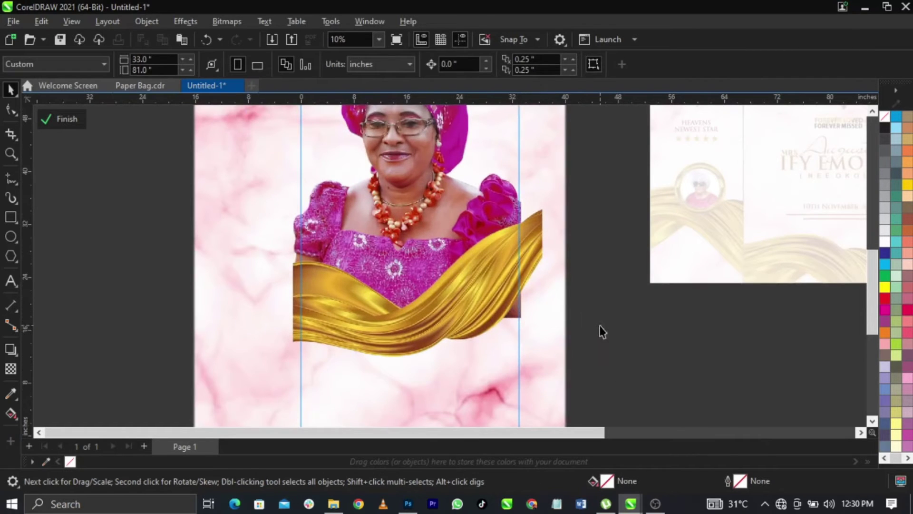
{"action": "scroll", "coordinate": [597, 329], "scroll_direction": "down", "scroll_amount": 4}
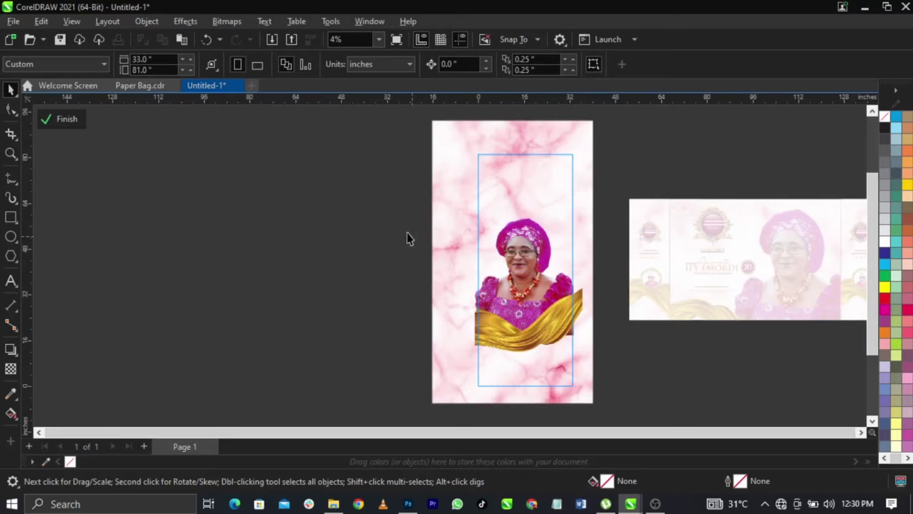
{"action": "left_click_drag", "start_coordinate": [377, 173], "coordinate": [524, 326]}
{"action": "scroll", "coordinate": [524, 327], "scroll_direction": "up", "scroll_amount": 3}
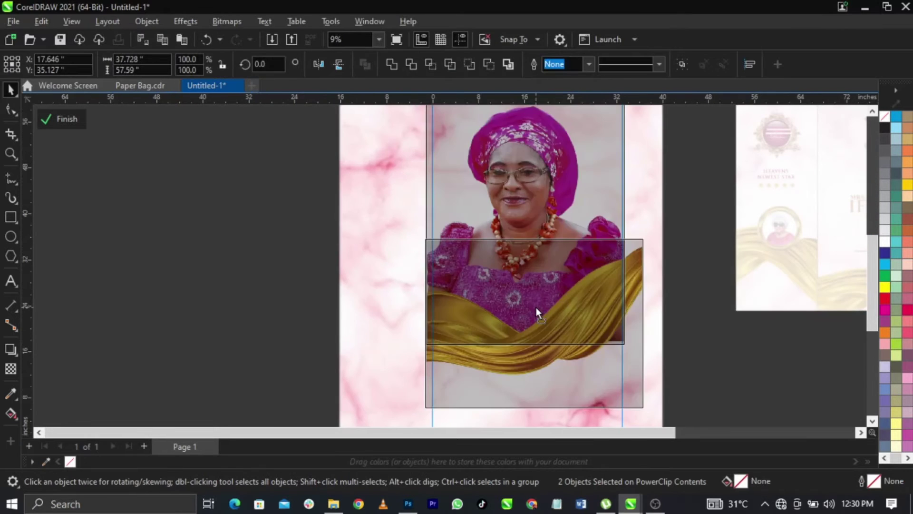
Step: Add a node on the portrait's bottom edge, raise its lower-right corner behind the ribbon and finish editing the PowerClip
{"action": "left_click", "coordinate": [491, 141]}
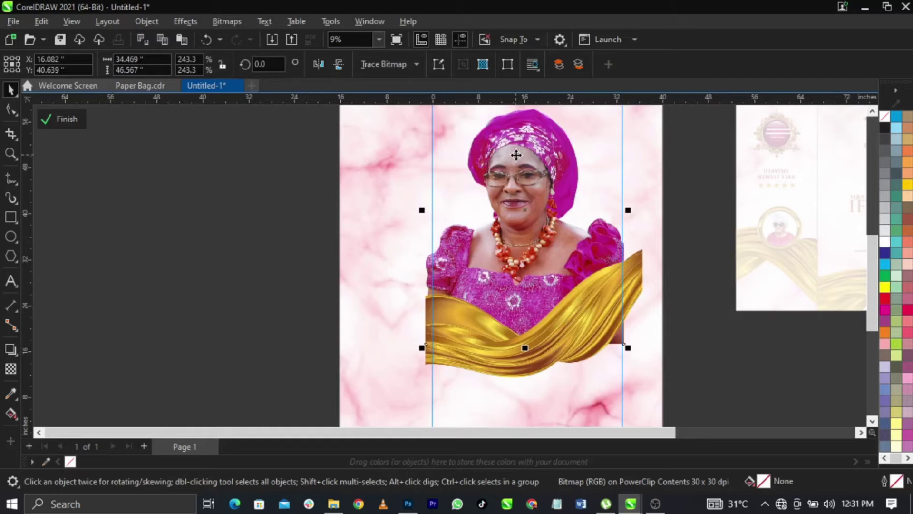
{"action": "scroll", "coordinate": [516, 155], "scroll_direction": "down", "scroll_amount": 3}
{"action": "scroll", "coordinate": [552, 139], "scroll_direction": "up", "scroll_amount": 1}
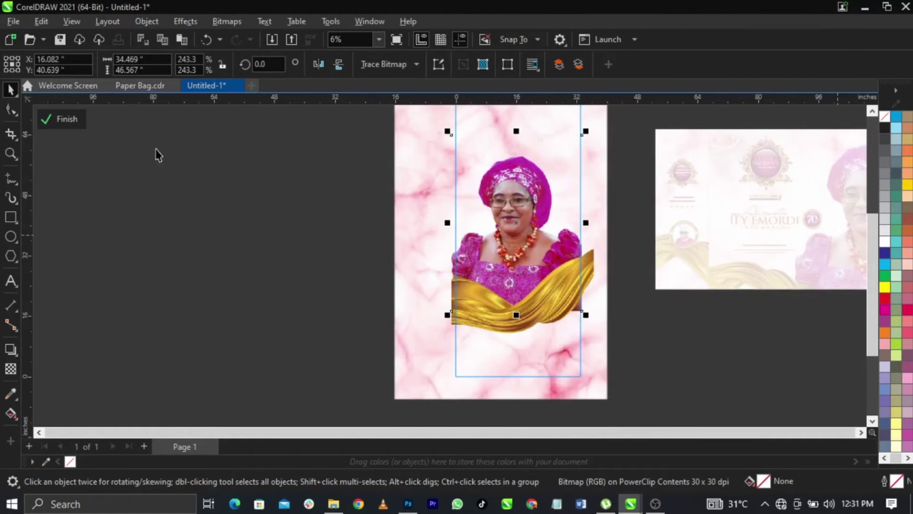
{"action": "left_click", "coordinate": [11, 106]}
{"action": "scroll", "coordinate": [609, 307], "scroll_direction": "up", "scroll_amount": 2}
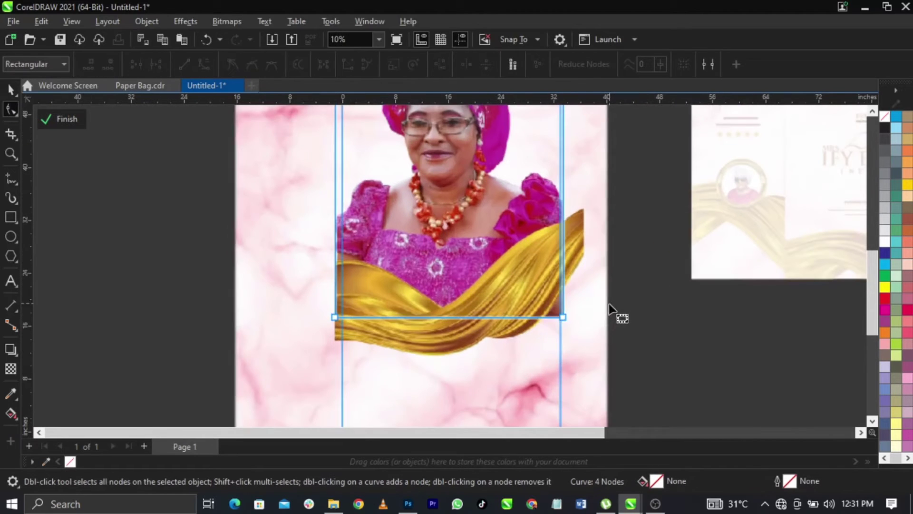
{"action": "double_click", "coordinate": [525, 316]}
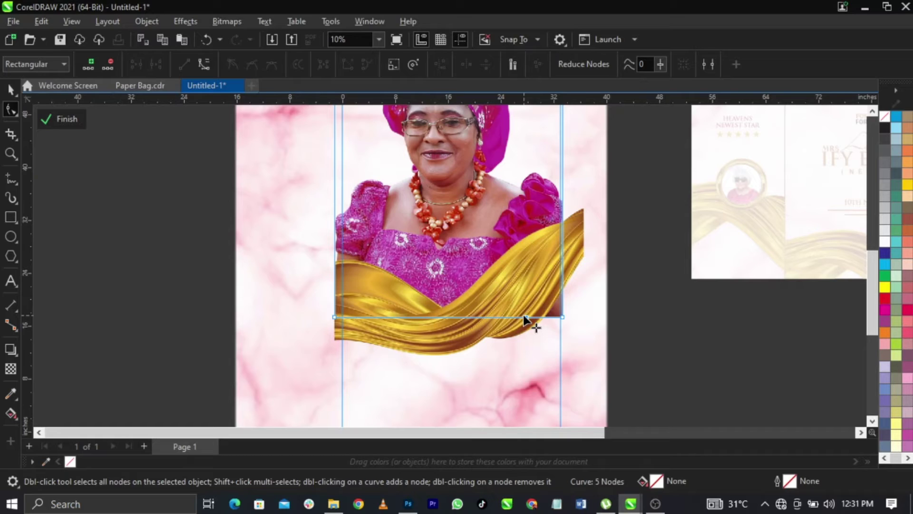
{"action": "left_click", "coordinate": [523, 315]}
{"action": "left_click_drag", "start_coordinate": [562, 317], "coordinate": [563, 262]}
{"action": "left_click", "coordinate": [54, 125]}
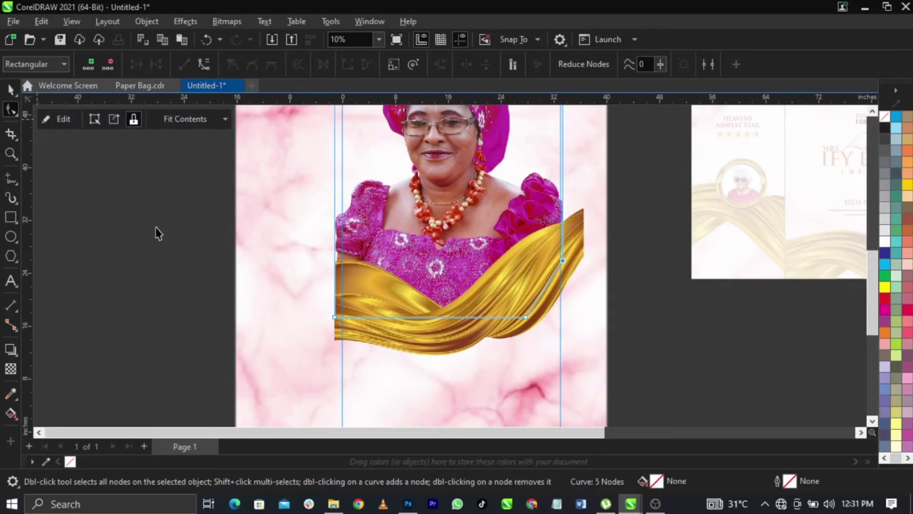
Step: Reopen the PowerClip contents, draw a rectangle about 43.3 by 22.6 inches over the banner's lower part and fill it white
{"action": "scroll", "coordinate": [541, 272], "scroll_direction": "down", "scroll_amount": 3}
{"action": "scroll", "coordinate": [532, 248], "scroll_direction": "down", "scroll_amount": 1}
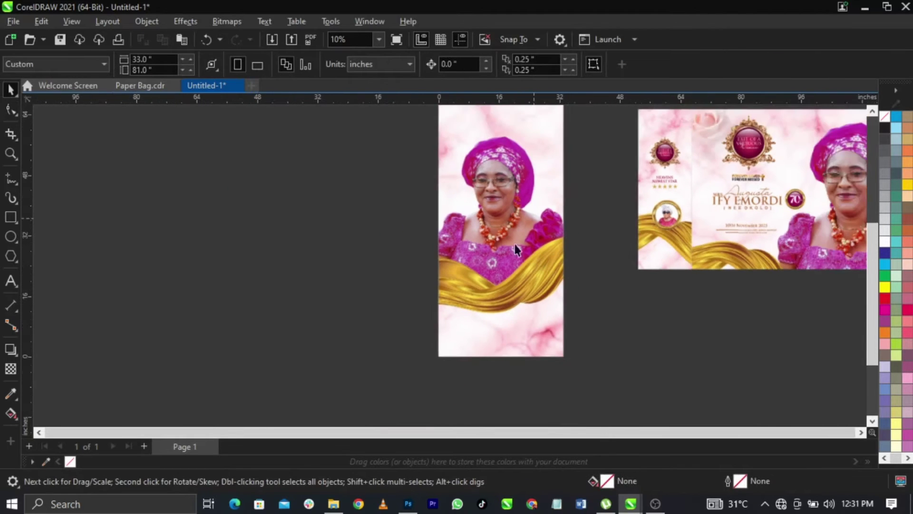
{"action": "scroll", "coordinate": [524, 278], "scroll_direction": "up", "scroll_amount": 2}
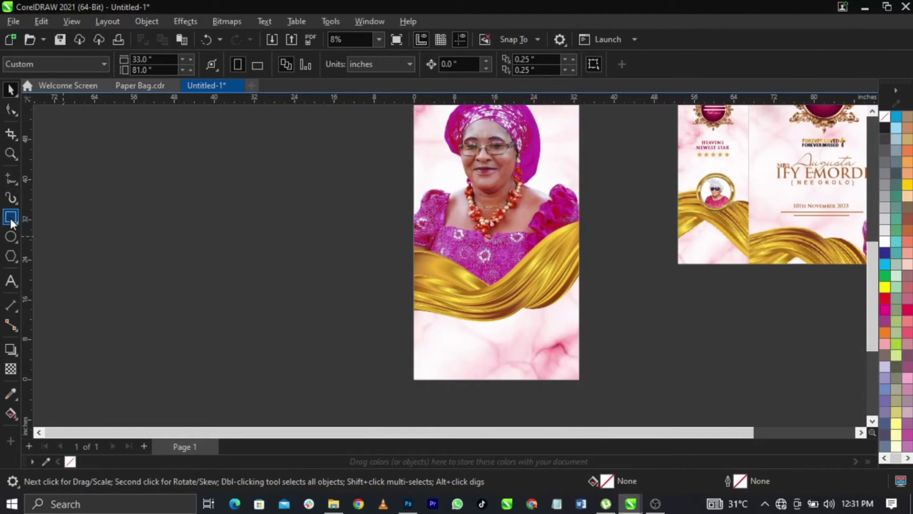
{"action": "double_click", "coordinate": [428, 270]}
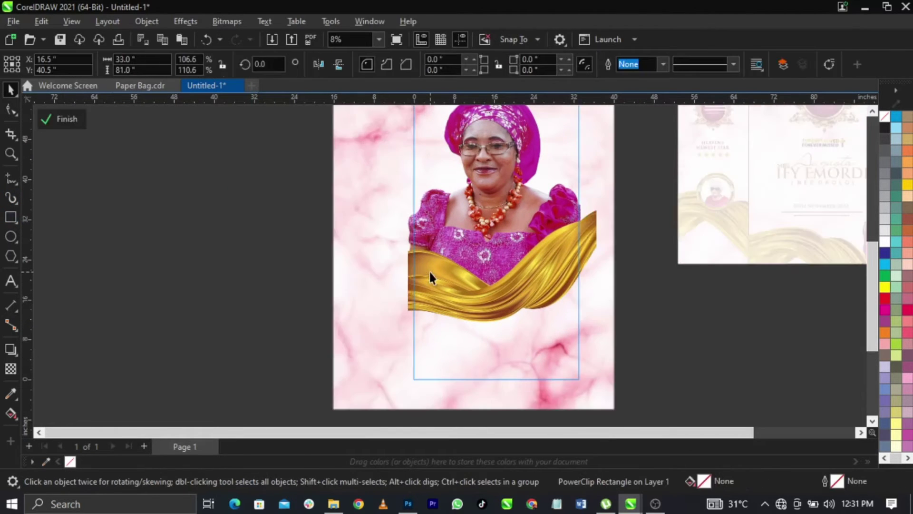
{"action": "left_click", "coordinate": [10, 217]}
{"action": "left_click_drag", "start_coordinate": [394, 281], "coordinate": [614, 397]}
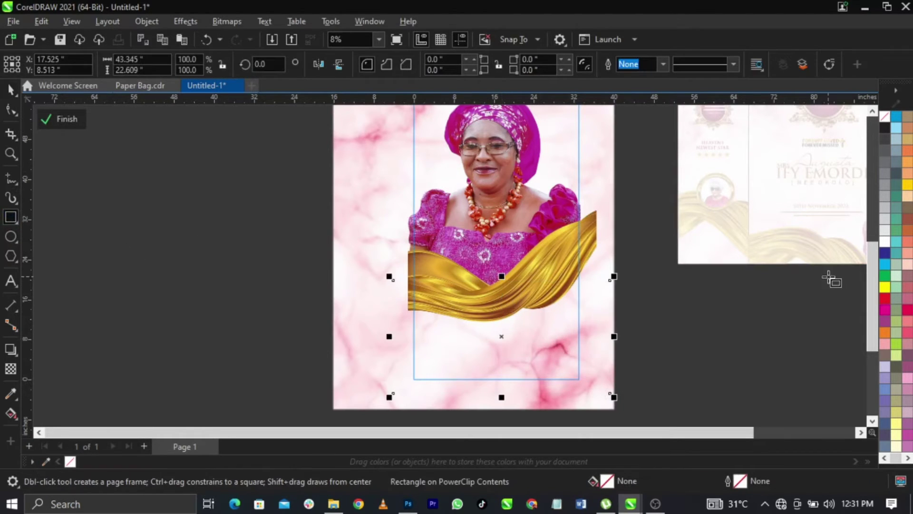
{"action": "left_click", "coordinate": [884, 241]}
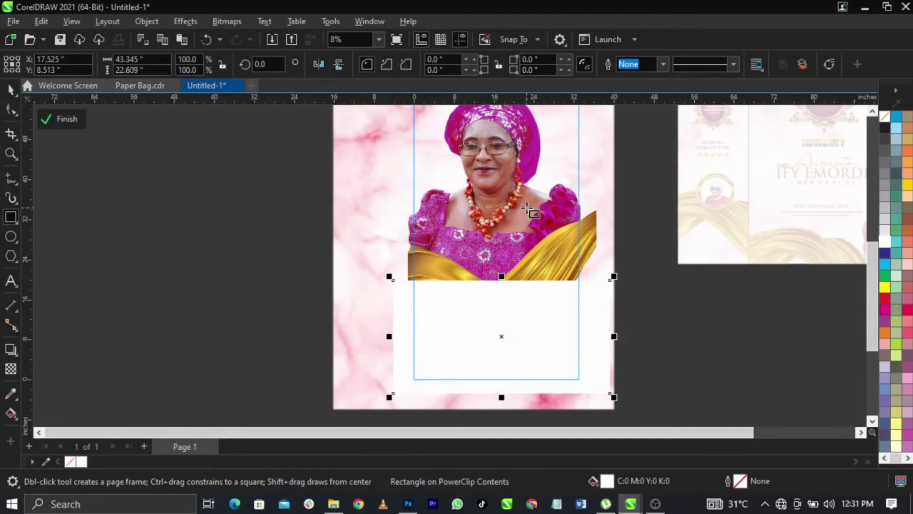
{"action": "left_click", "coordinate": [10, 89]}
{"action": "right_click", "coordinate": [500, 297]}
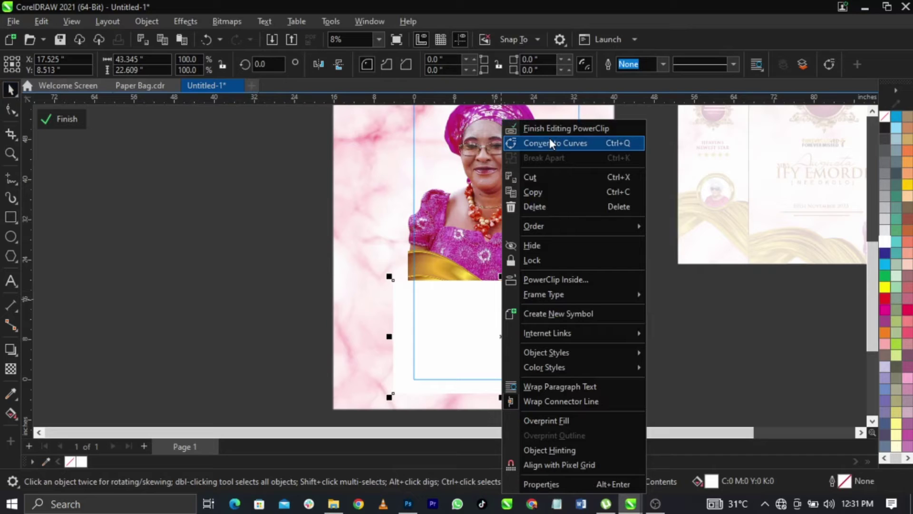
{"action": "left_click", "coordinate": [620, 144]}
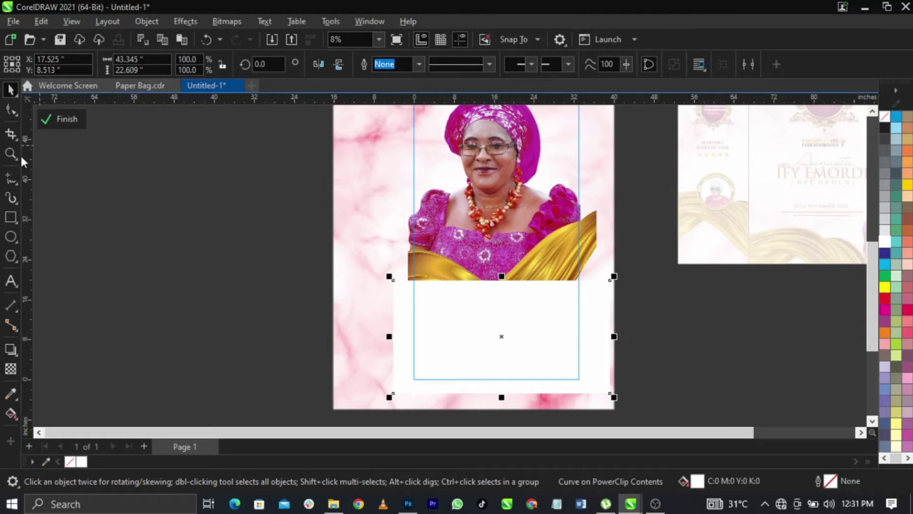
{"action": "key", "text": "ctrl+z"}
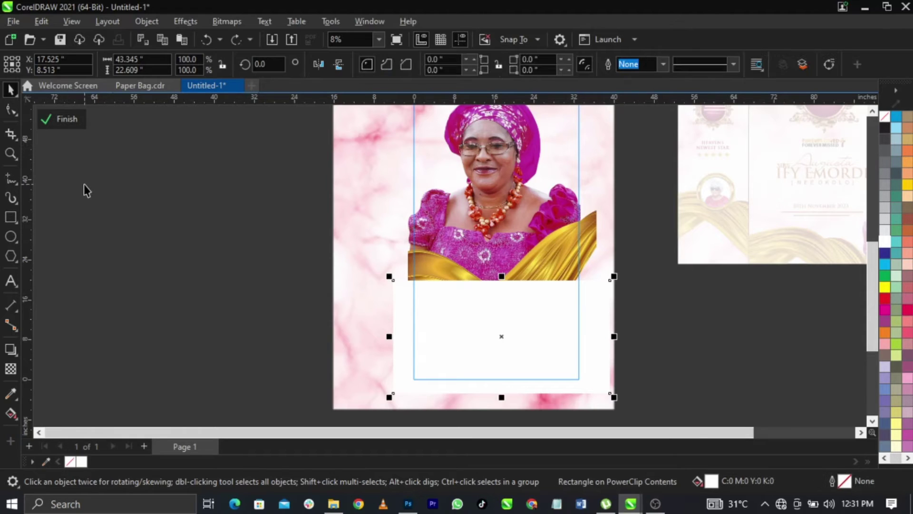
{"action": "left_click", "coordinate": [533, 340]}
{"action": "left_click", "coordinate": [553, 327]}
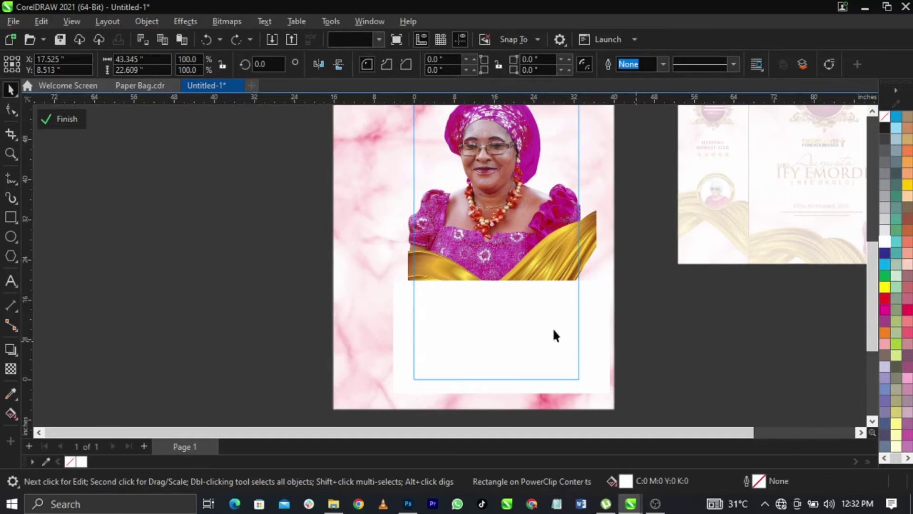
Step: Convert the white rectangle to curves, raise its upper-right corner and pull a new top-edge node down to follow the ribbon's curve
{"action": "left_click", "coordinate": [13, 114]}
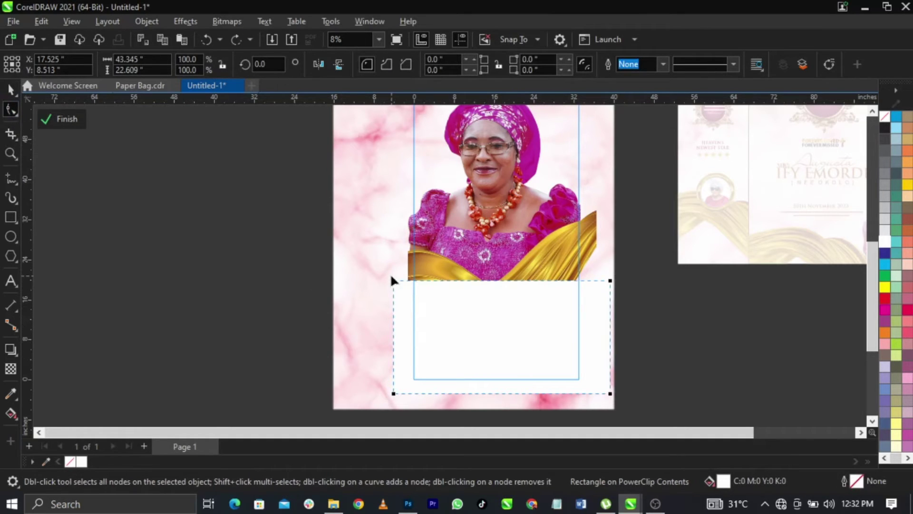
{"action": "left_click_drag", "start_coordinate": [395, 283], "coordinate": [452, 281]}
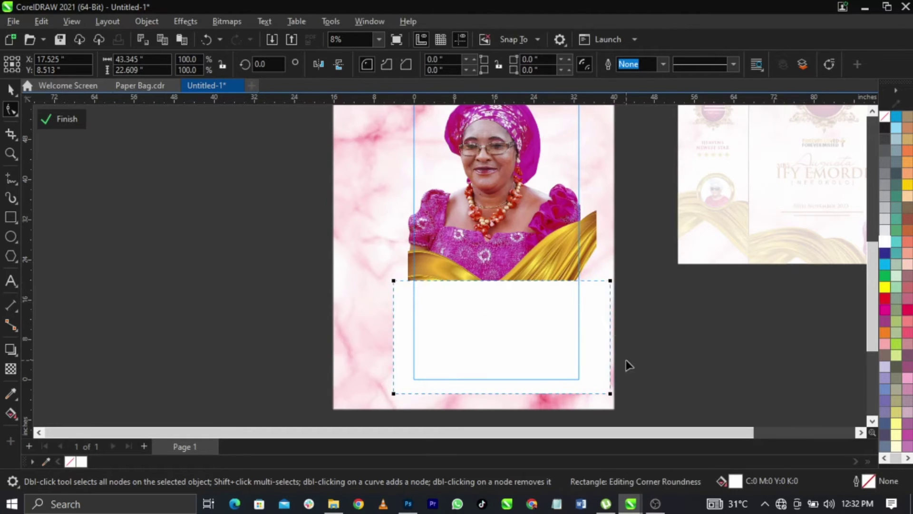
{"action": "right_click", "coordinate": [543, 329]}
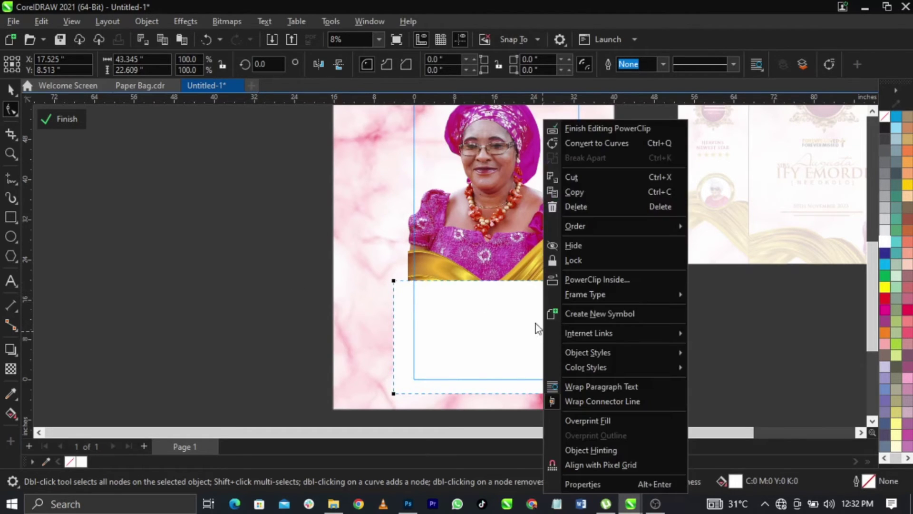
{"action": "left_click", "coordinate": [587, 144]}
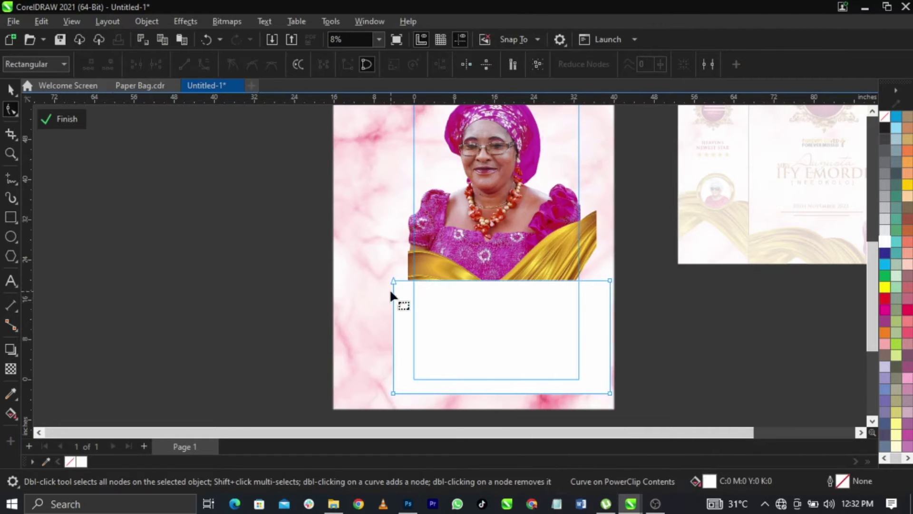
{"action": "left_click_drag", "start_coordinate": [610, 282], "coordinate": [611, 263]}
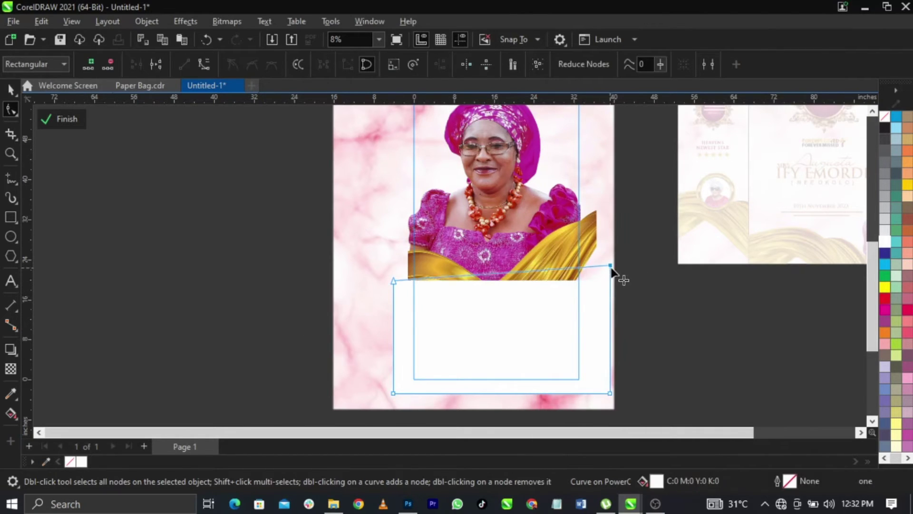
{"action": "double_click", "coordinate": [480, 275]}
{"action": "left_click_drag", "start_coordinate": [480, 274], "coordinate": [498, 303]}
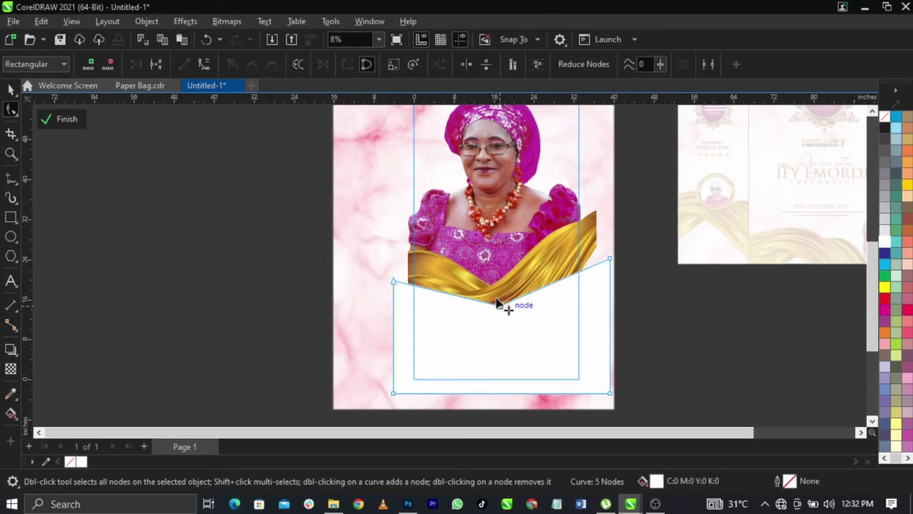
Step: Bring the gold ribbon in front of the white shape and deselect it
{"action": "left_click", "coordinate": [10, 89]}
{"action": "left_click", "coordinate": [589, 233]}
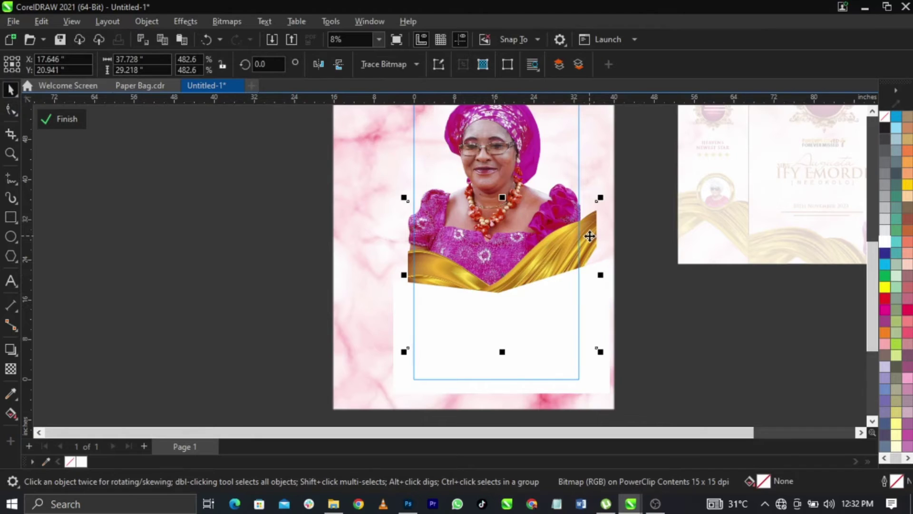
{"action": "key", "text": "shift+Page_Up"}
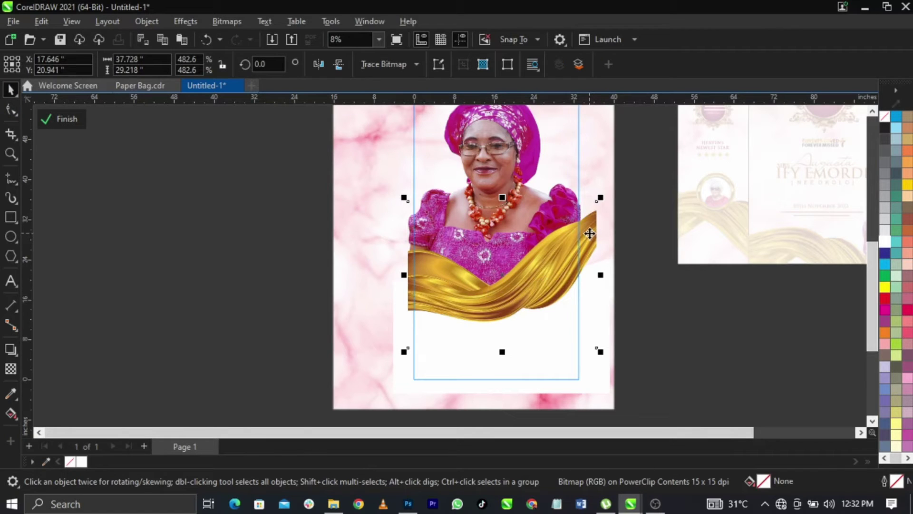
{"action": "left_click", "coordinate": [55, 136]}
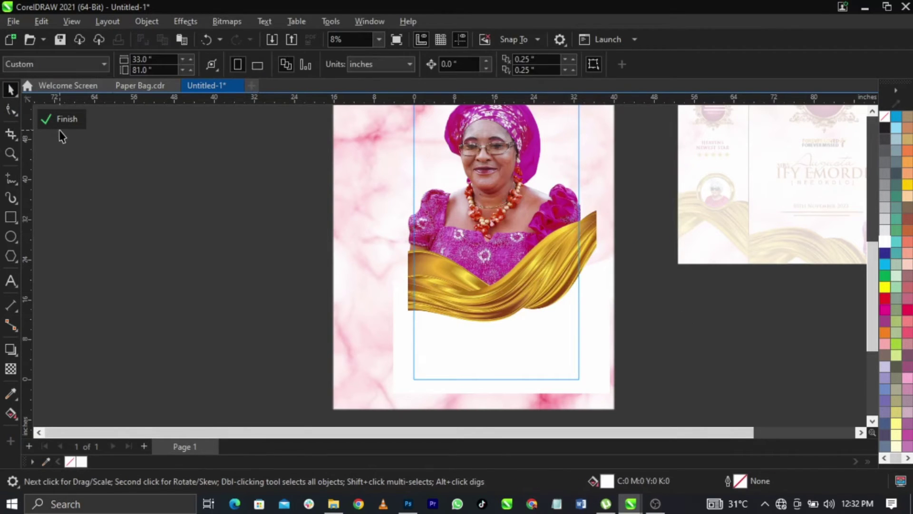
Step: Finish editing the banner's PowerClip contents and deselect the banner
{"action": "left_click", "coordinate": [67, 119]}
{"action": "scroll", "coordinate": [511, 231], "scroll_direction": "down", "scroll_amount": 3}
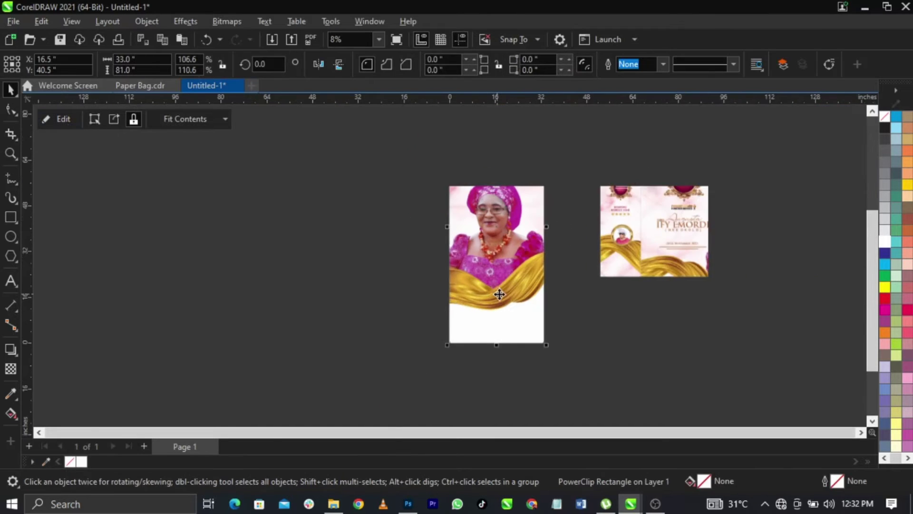
{"action": "scroll", "coordinate": [517, 181], "scroll_direction": "up", "scroll_amount": 2}
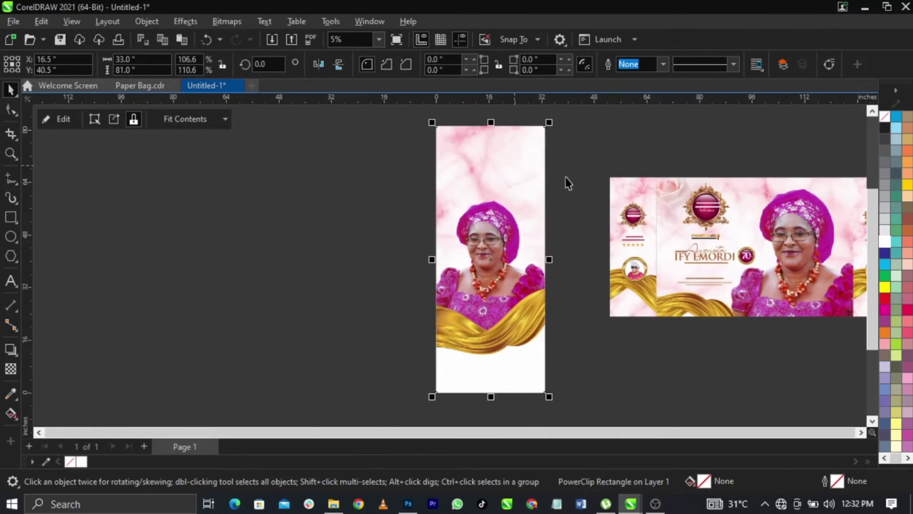
{"action": "left_click", "coordinate": [573, 183]}
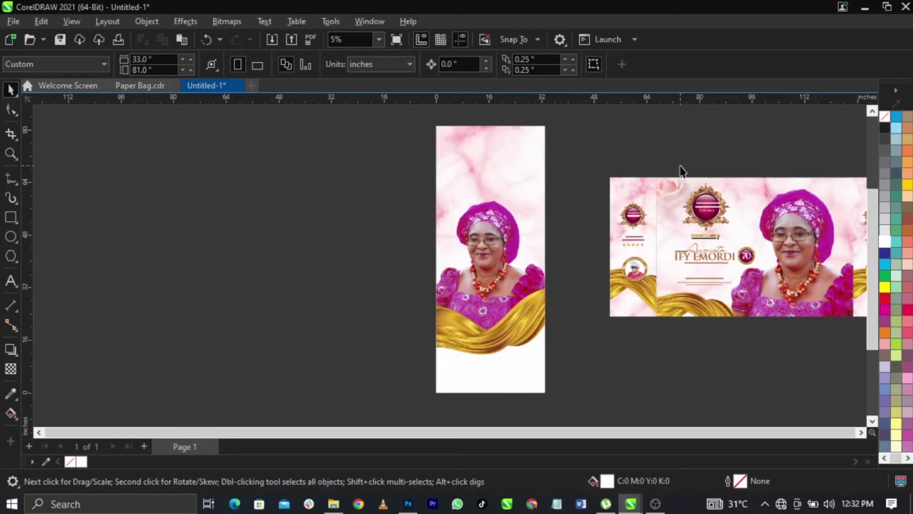
Step: Copy the framed "Exit of a Virtuous Woman" emblem from the paper bag design to the banner's top and enlarge it to about 18 by 17 inches
{"action": "left_click_drag", "start_coordinate": [756, 233], "coordinate": [755, 234]}
{"action": "left_click_drag", "start_coordinate": [707, 209], "coordinate": [498, 172]}
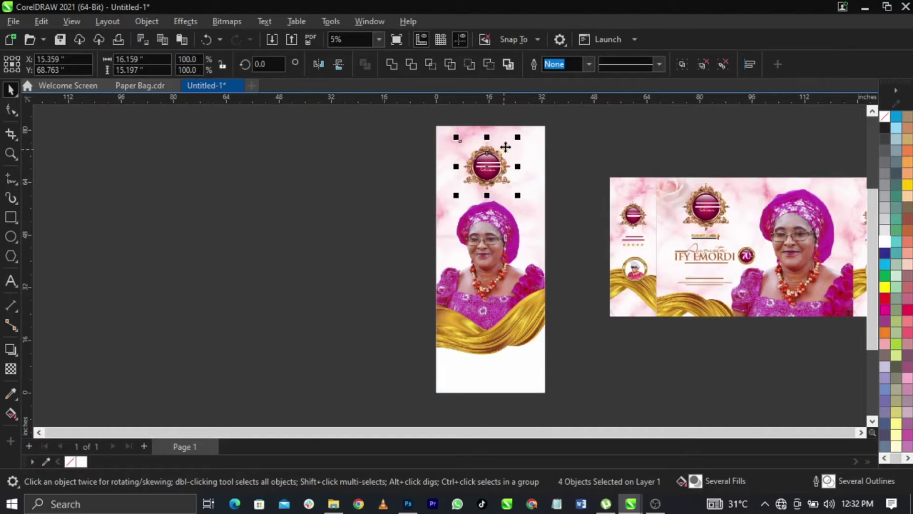
{"action": "scroll", "coordinate": [509, 133], "scroll_direction": "up", "scroll_amount": 3}
{"action": "left_click_drag", "start_coordinate": [488, 185], "coordinate": [489, 189]}
{"action": "key", "text": "F2"}
{"action": "left_click_drag", "start_coordinate": [613, 293], "coordinate": [321, 108]}
{"action": "mouse_move", "coordinate": [544, 206]}
{"action": "left_mouse_down"}
{"action": "mouse_move", "coordinate": [556, 198]}
{"action": "mouse_move", "coordinate": [549, 191]}
{"action": "left_mouse_up"}
{"action": "left_click_drag", "start_coordinate": [489, 238], "coordinate": [485, 233]}
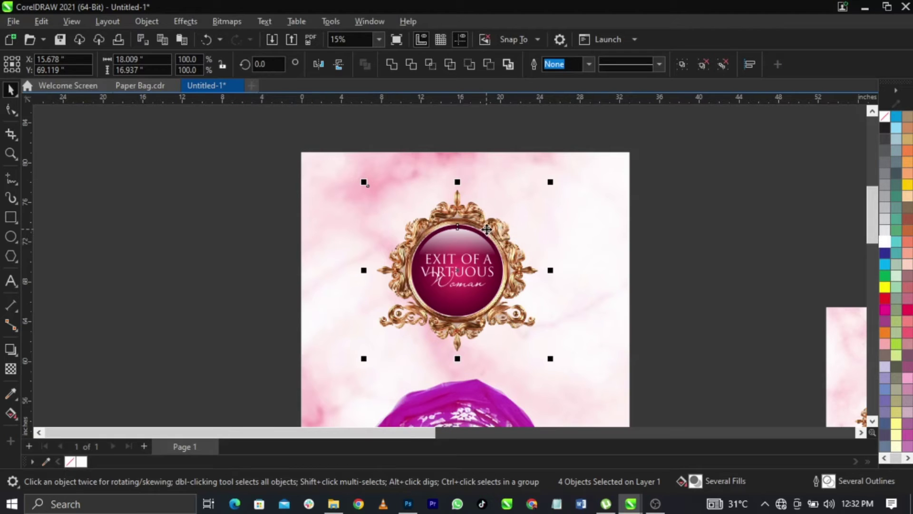
Step: Group the emblem's four objects, centre the group horizontally on the banner and deselect
{"action": "key", "text": "ctrl+g"}
{"action": "left_click", "coordinate": [601, 268], "text": "shift"}
{"action": "key", "text": "c"}
{"action": "left_click", "coordinate": [670, 266]}
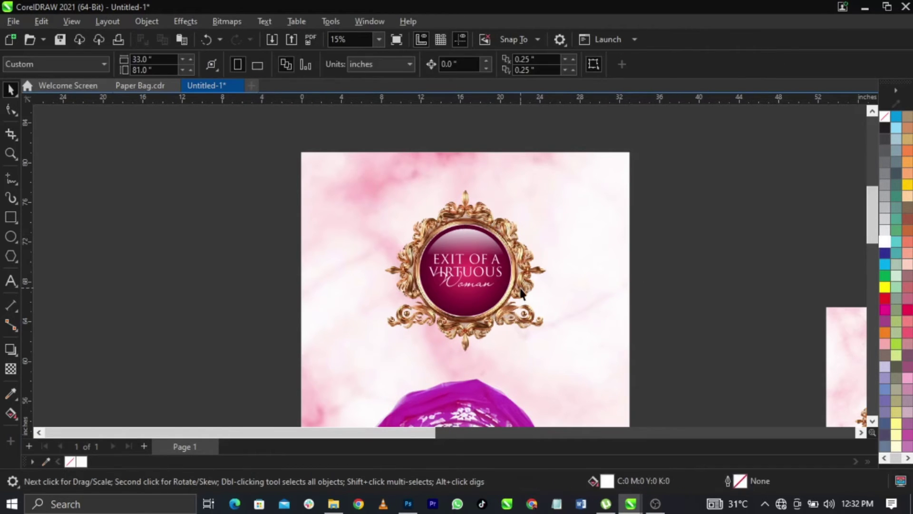
Step: Enlarge the emblem group to about 19.5 by 18.3 inches and deselect it
{"action": "left_click", "coordinate": [524, 290]}
{"action": "left_click_drag", "start_coordinate": [560, 183], "coordinate": [582, 176]}
{"action": "left_click", "coordinate": [677, 218]}
Step: Copy the "Forever Loved Forever Missed" tagline from the paper bag design to the banner, beneath the emblem and right of its centre
{"action": "scroll", "coordinate": [546, 209], "scroll_direction": "down", "scroll_amount": 3}
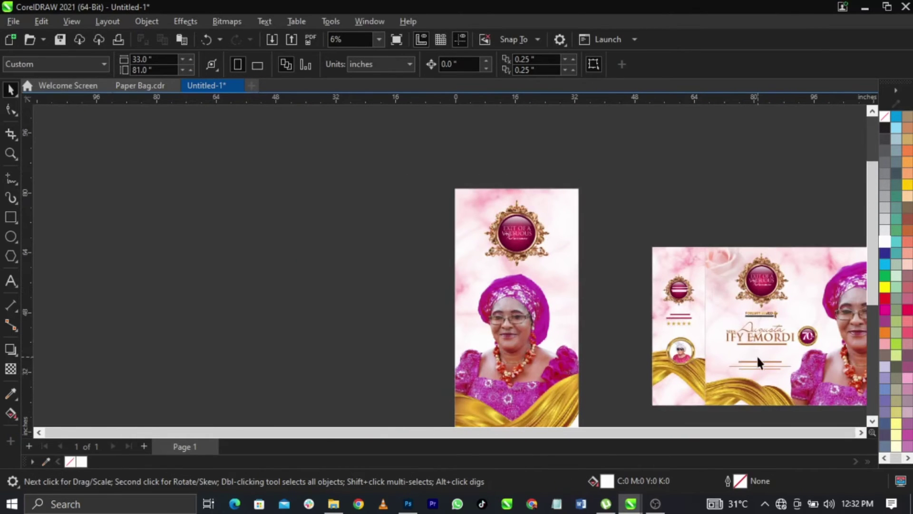
{"action": "scroll", "coordinate": [757, 361], "scroll_direction": "up", "scroll_amount": 2}
{"action": "left_click", "coordinate": [699, 312]}
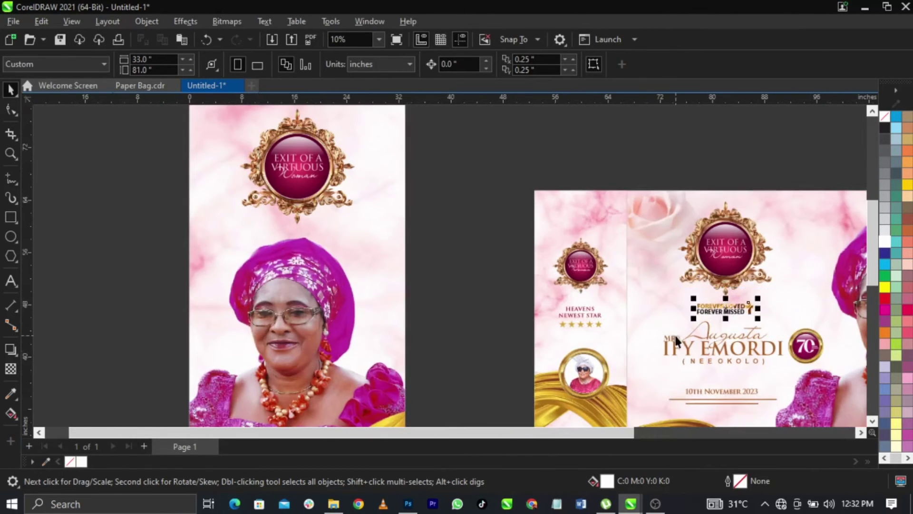
{"action": "scroll", "coordinate": [741, 304], "scroll_direction": "up", "scroll_amount": 3}
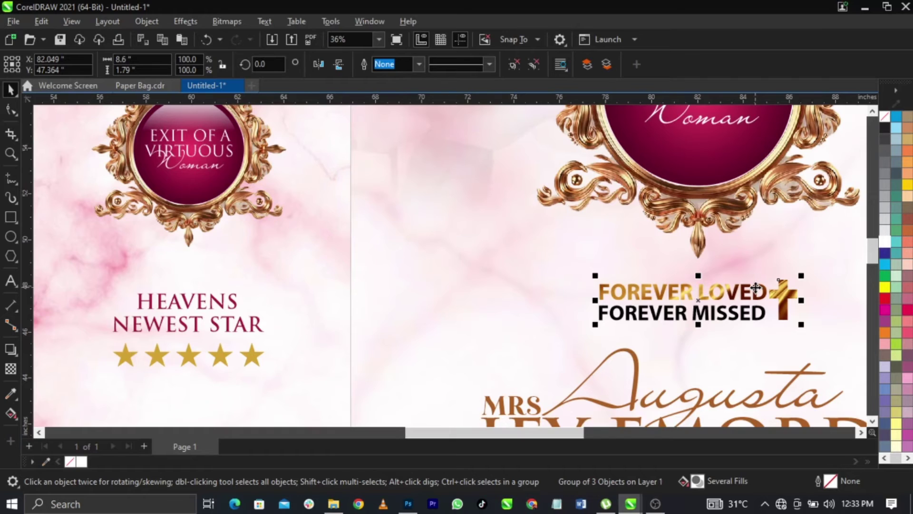
{"action": "scroll", "coordinate": [755, 287], "scroll_direction": "down", "scroll_amount": 4}
{"action": "left_click_drag", "start_coordinate": [751, 292], "coordinate": [267, 192]}
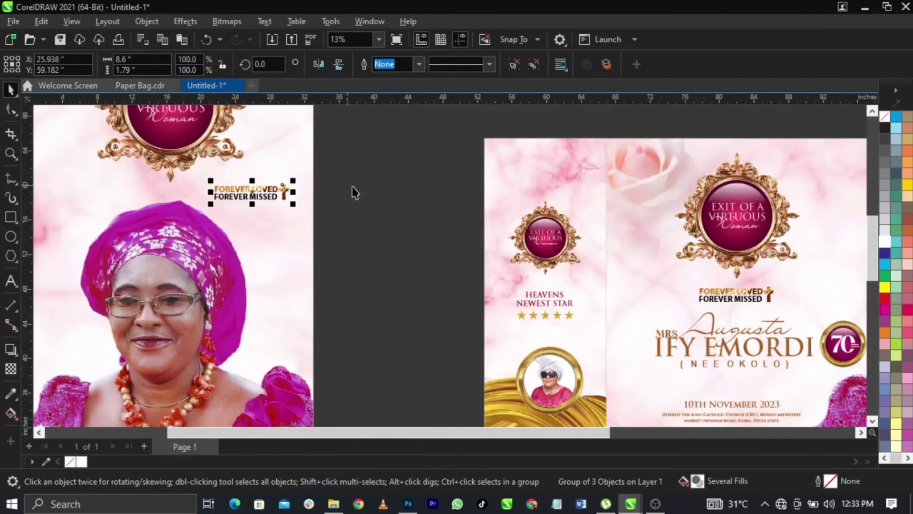
{"action": "left_click", "coordinate": [352, 190]}
{"action": "scroll", "coordinate": [617, 164], "scroll_direction": "down", "scroll_amount": 2}
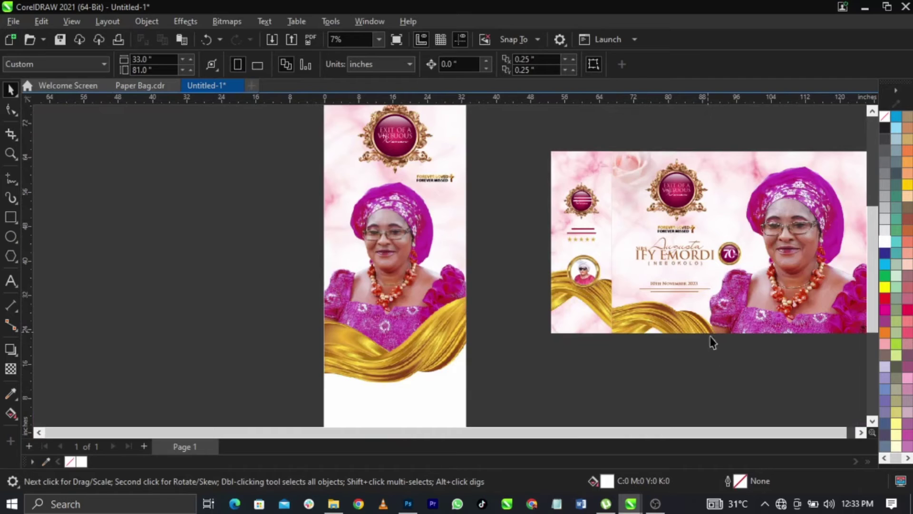
Step: Copy the name, 70 badge, date and venue text to the banner's white area and scale them to about 17.2 by 9 inches
{"action": "left_click_drag", "start_coordinate": [772, 380], "coordinate": [616, 234]}
{"action": "left_click_drag", "start_coordinate": [703, 259], "coordinate": [409, 412]}
{"action": "key", "text": "F2"}
{"action": "left_click_drag", "start_coordinate": [271, 358], "coordinate": [495, 440]}
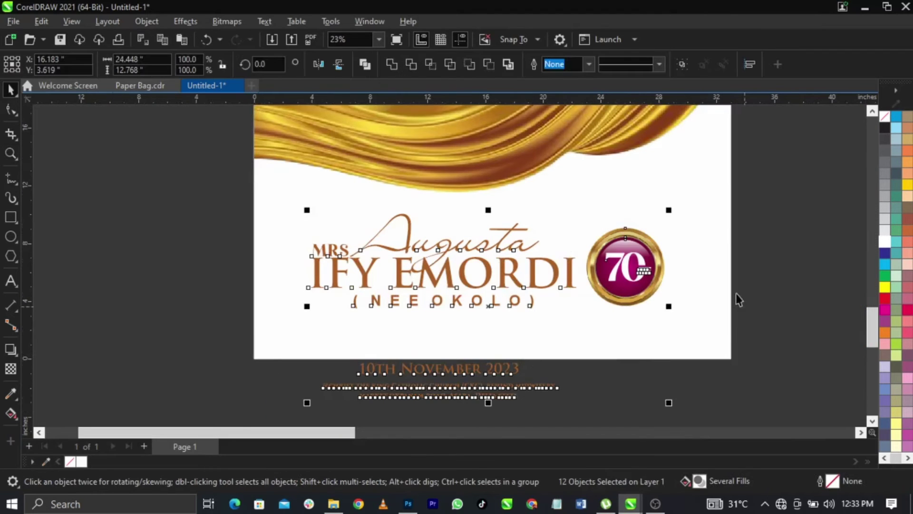
{"action": "left_click_drag", "start_coordinate": [669, 210], "coordinate": [616, 238]}
{"action": "scroll", "coordinate": [584, 284], "scroll_direction": "down", "scroll_amount": 3}
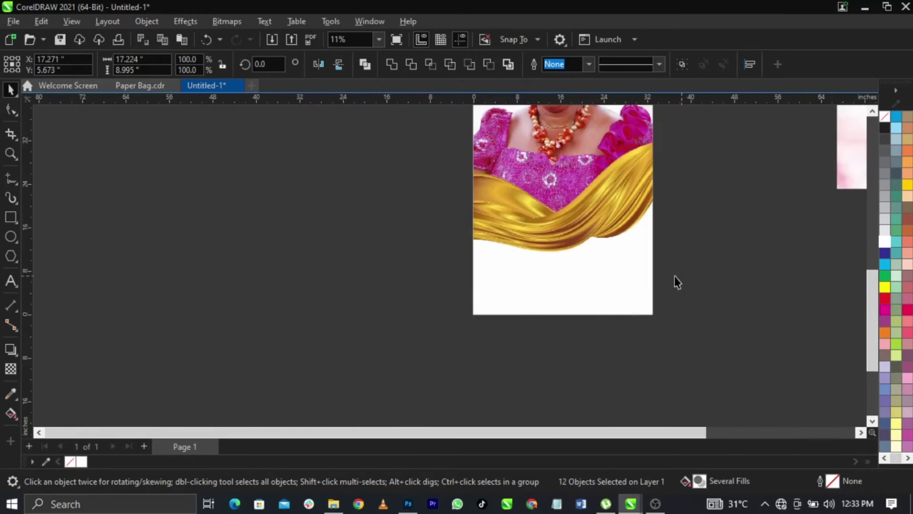
{"action": "left_click", "coordinate": [674, 277]}
Step: Delete the paper bag design lying beside the banner
{"action": "key", "text": "F4"}
{"action": "left_click_drag", "start_coordinate": [762, 380], "coordinate": [375, 168]}
{"action": "key", "text": "Delete"}
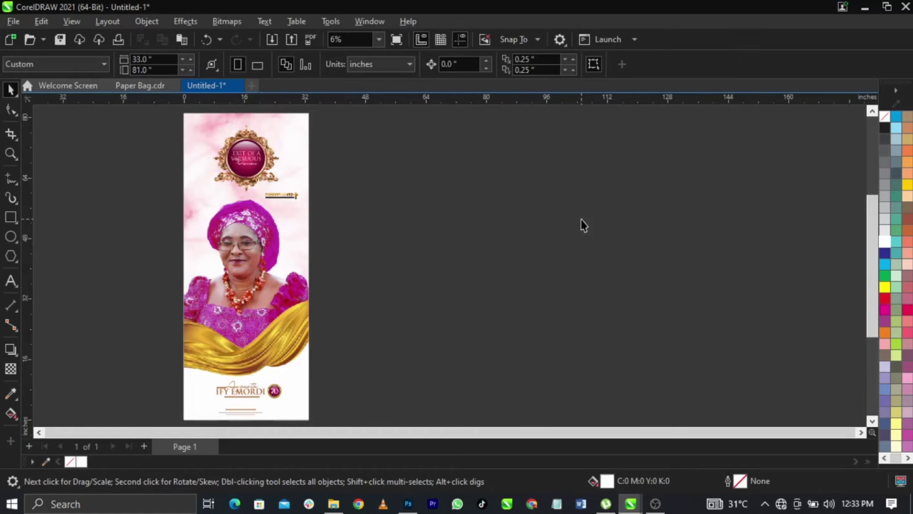
Step: Select the emblem and the tagline and move them together slightly higher on the banner
{"action": "scroll", "coordinate": [584, 225], "scroll_direction": "down", "scroll_amount": 1}
{"action": "left_click_drag", "start_coordinate": [241, 126], "coordinate": [388, 214]}
{"action": "key", "text": "z"}
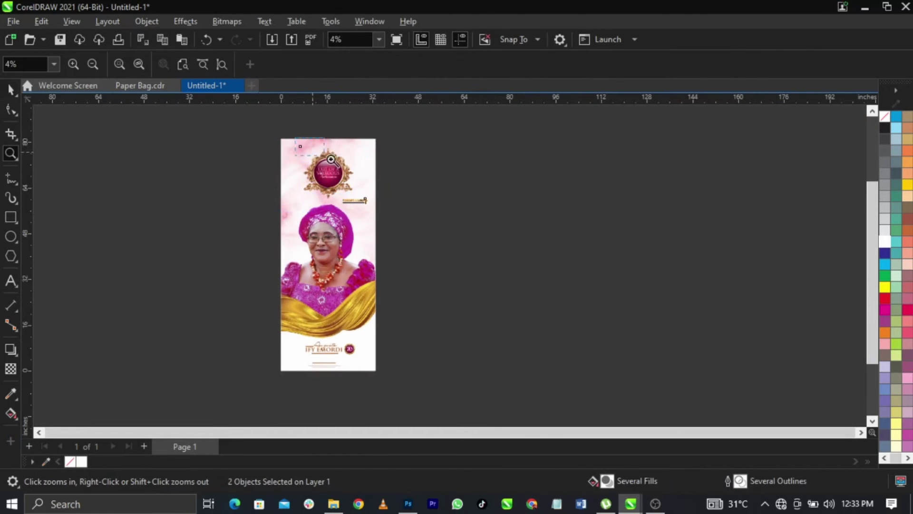
{"action": "left_click_drag", "start_coordinate": [330, 159], "coordinate": [375, 180]}
{"action": "key", "text": "space"}
{"action": "left_click_drag", "start_coordinate": [453, 238], "coordinate": [439, 219]}
{"action": "scroll", "coordinate": [438, 223], "scroll_direction": "down", "scroll_amount": 2}
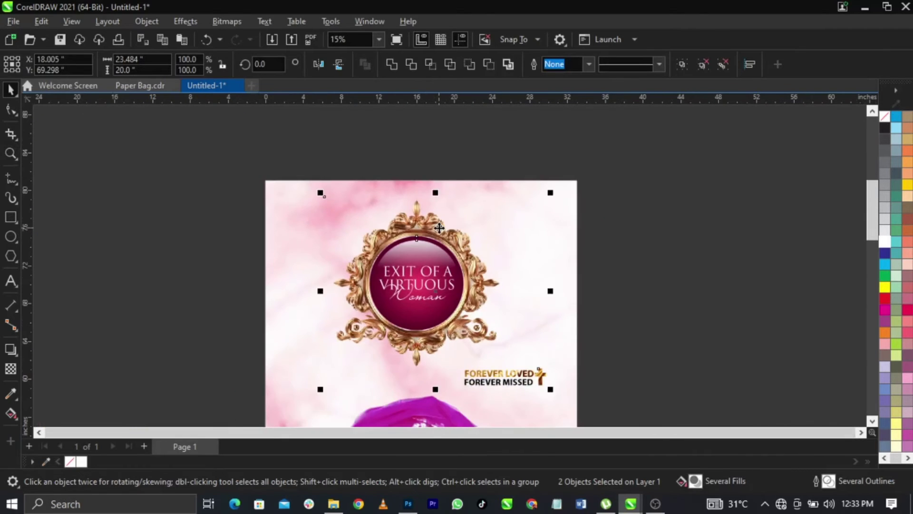
{"action": "left_click", "coordinate": [667, 250]}
Step: Centre the emblem horizontally on the banner background again and deselect
{"action": "scroll", "coordinate": [572, 180], "scroll_direction": "down", "scroll_amount": 1}
{"action": "left_click", "coordinate": [501, 230]}
{"action": "left_click", "coordinate": [564, 237]}
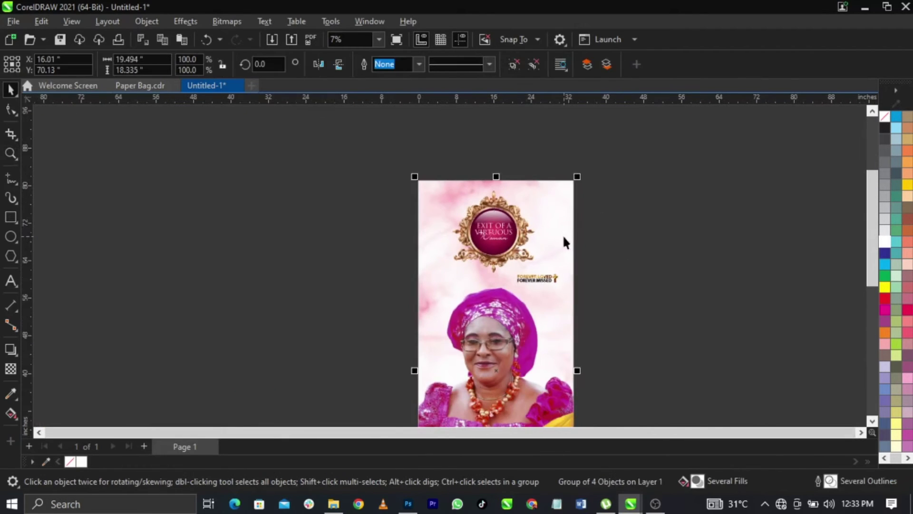
{"action": "key", "text": "c"}
{"action": "left_click", "coordinate": [591, 235]}
Step: Reopen the PowerClip contents, nudge the portrait, ribbon and white shape upward together, and finish editing
{"action": "scroll", "coordinate": [590, 235], "scroll_direction": "down", "scroll_amount": 1}
{"action": "key", "text": "z"}
{"action": "left_click_drag", "start_coordinate": [458, 239], "coordinate": [625, 365]}
{"action": "key", "text": "space"}
{"action": "left_click", "coordinate": [426, 295]}
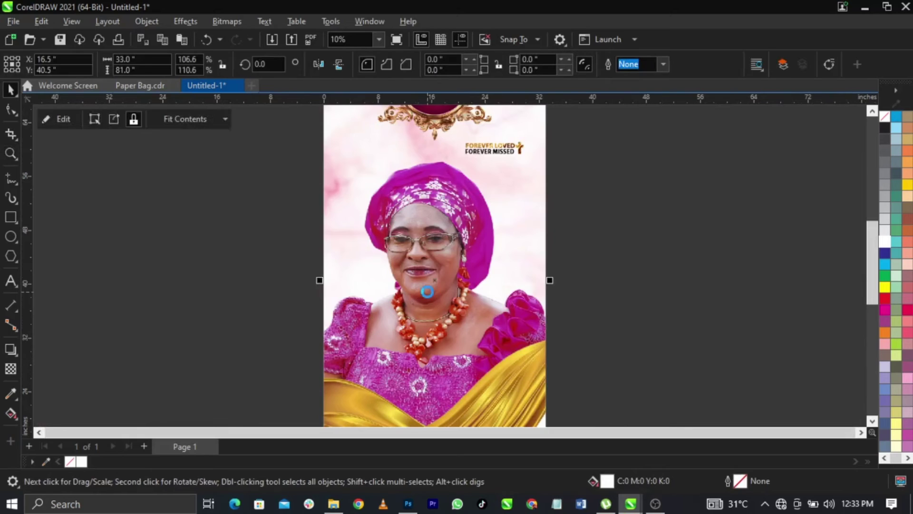
{"action": "double_click", "coordinate": [427, 292]}
{"action": "scroll", "coordinate": [554, 223], "scroll_direction": "down", "scroll_amount": 1}
{"action": "left_click", "coordinate": [490, 259]}
{"action": "left_click_drag", "start_coordinate": [299, 139], "coordinate": [615, 421]}
{"action": "key", "text": "Up"}
{"action": "key", "text": "Up"}
{"action": "key", "text": "Up"}
{"action": "key", "text": "Up"}
{"action": "key", "text": "Up"}
{"action": "key", "text": "Up"}
{"action": "key", "text": "Up"}
{"action": "key", "text": "Up"}
{"action": "key", "text": "Up"}
{"action": "key", "text": "Up"}
{"action": "key", "text": "Up"}
{"action": "key", "text": "Up"}
{"action": "key", "text": "Up"}
{"action": "key", "text": "Up"}
{"action": "key", "text": "Up"}
{"action": "key", "text": "Up"}
{"action": "key", "text": "Up"}
{"action": "key", "text": "Up"}
{"action": "key", "text": "Up"}
{"action": "key", "text": "Up"}
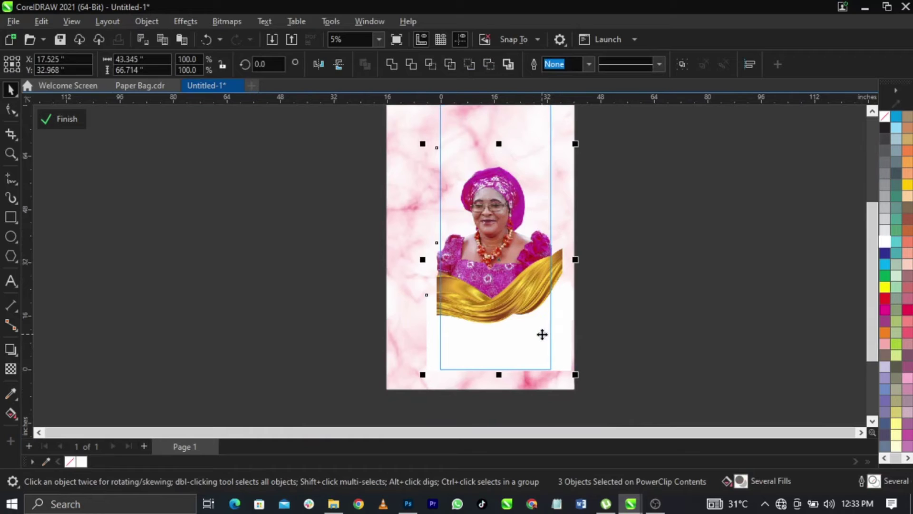
{"action": "left_click", "coordinate": [521, 361]}
{"action": "scroll", "coordinate": [497, 370], "scroll_direction": "up", "scroll_amount": 1}
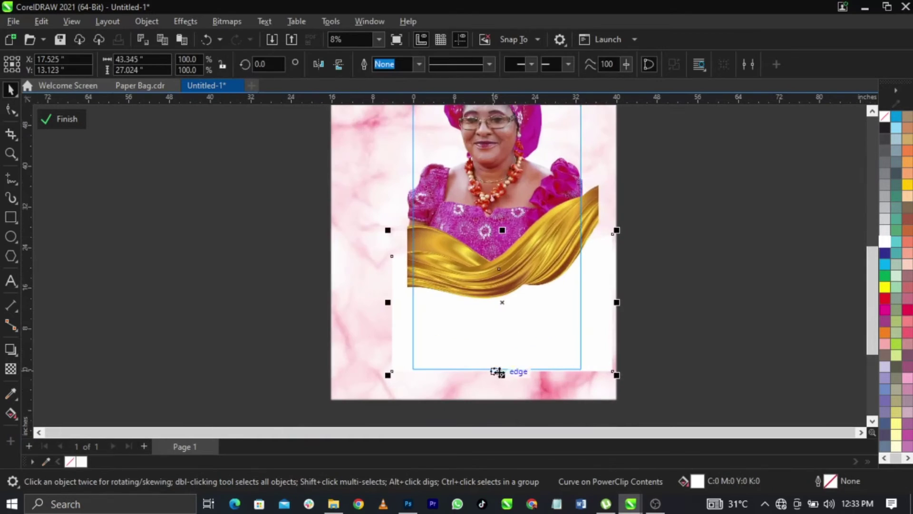
{"action": "left_click", "coordinate": [661, 364]}
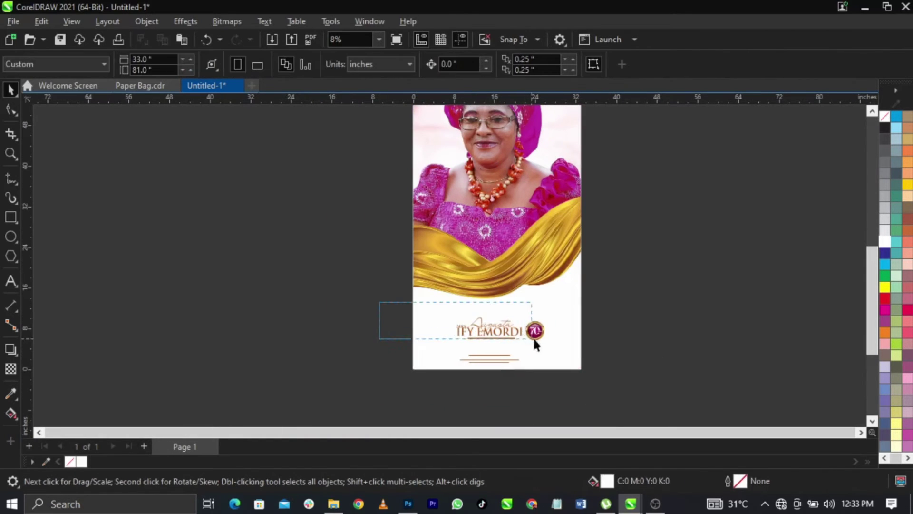
Step: Move the name text and 70 badge up below the ribbon and enlarge them to about 23.3 by 6.3 inches
{"action": "left_click_drag", "start_coordinate": [572, 349], "coordinate": [573, 348]}
{"action": "left_click_drag", "start_coordinate": [549, 314], "coordinate": [572, 303]}
{"action": "scroll", "coordinate": [505, 338], "scroll_direction": "up", "scroll_amount": 2}
{"action": "left_click_drag", "start_coordinate": [505, 338], "coordinate": [512, 312]}
{"action": "left_click_drag", "start_coordinate": [634, 351], "coordinate": [622, 350]}
Step: Enlarge the date and venue lines to about 18.7 by 2.9 inches and position them centred beneath the name
{"action": "left_click_drag", "start_coordinate": [687, 339], "coordinate": [388, 425]}
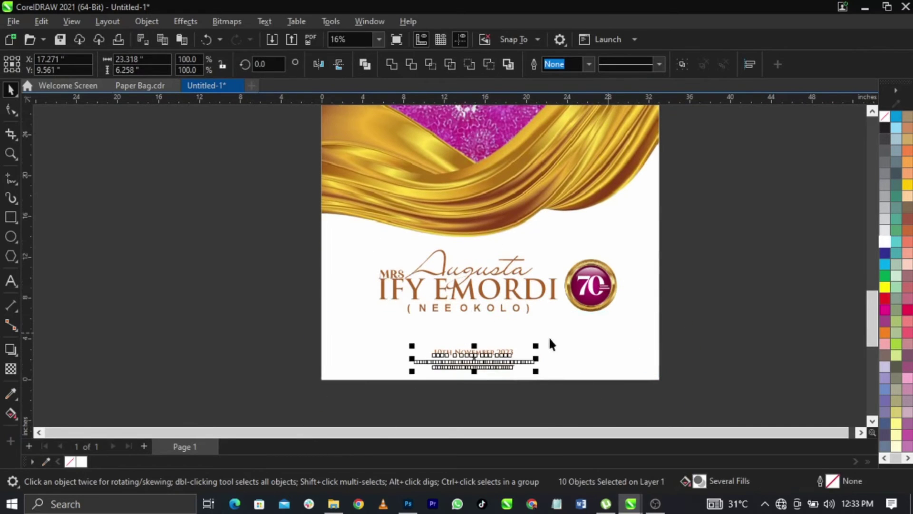
{"action": "left_click_drag", "start_coordinate": [538, 351], "coordinate": [584, 339]}
{"action": "left_click_drag", "start_coordinate": [515, 363], "coordinate": [526, 338]}
{"action": "left_click_drag", "start_coordinate": [527, 338], "coordinate": [601, 353]}
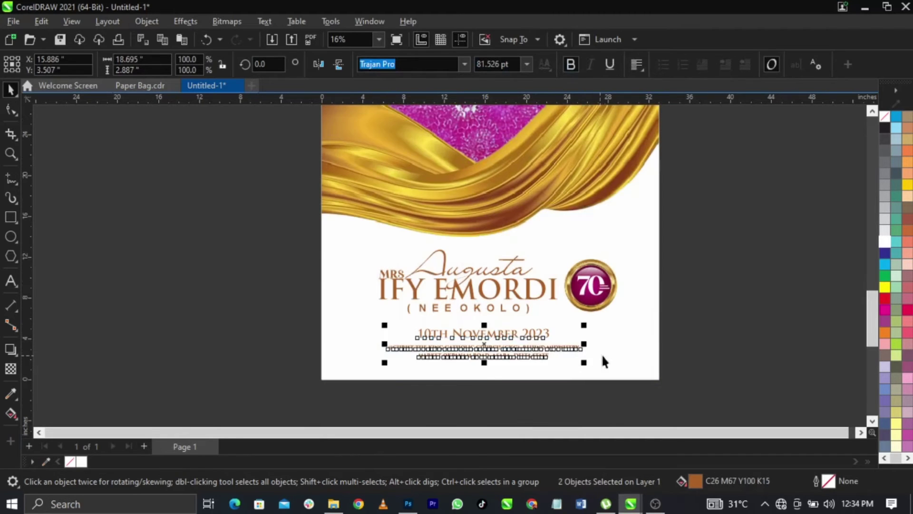
Step: Scale the name text and 70 badge down to about 21.5 inches wide and deselect them
{"action": "left_click_drag", "start_coordinate": [732, 203], "coordinate": [342, 327]}
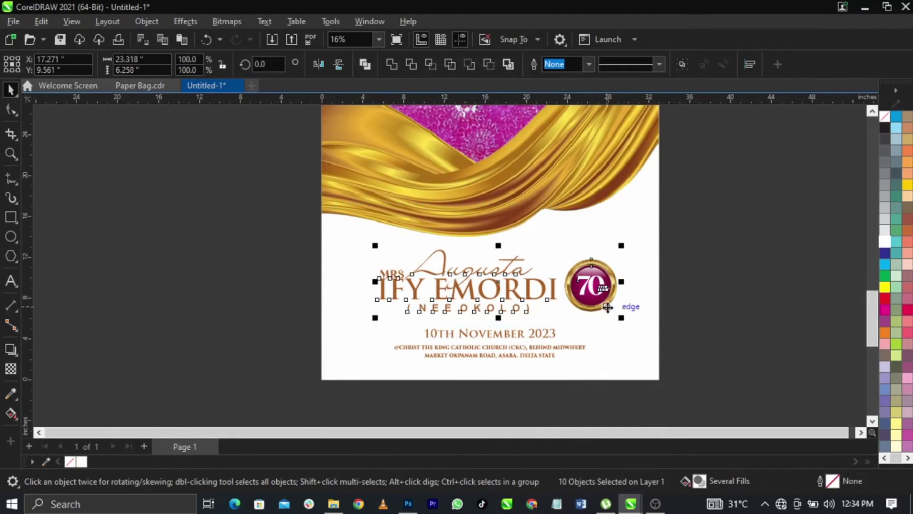
{"action": "left_click_drag", "start_coordinate": [625, 328], "coordinate": [609, 319]}
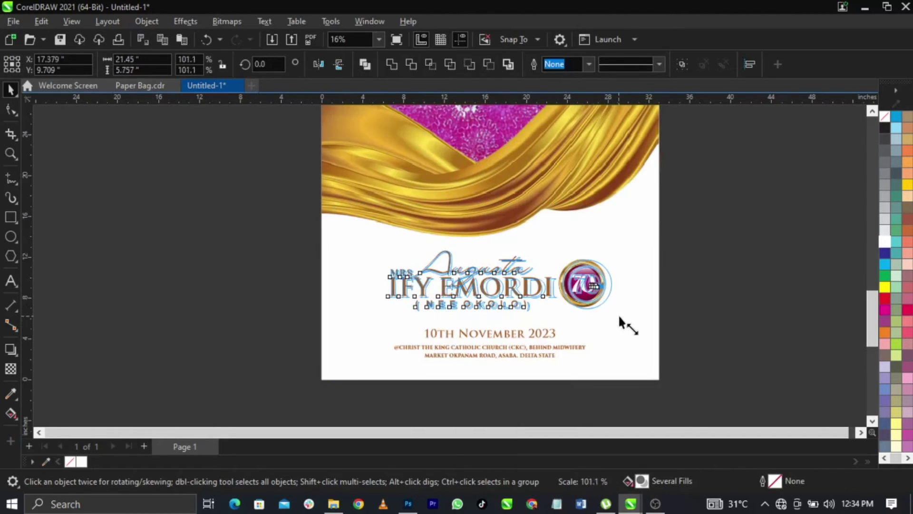
{"action": "left_click", "coordinate": [705, 302]}
Step: Fit the whole page in view and examine the banner in a full-screen preview
{"action": "key", "text": "shift+F4"}
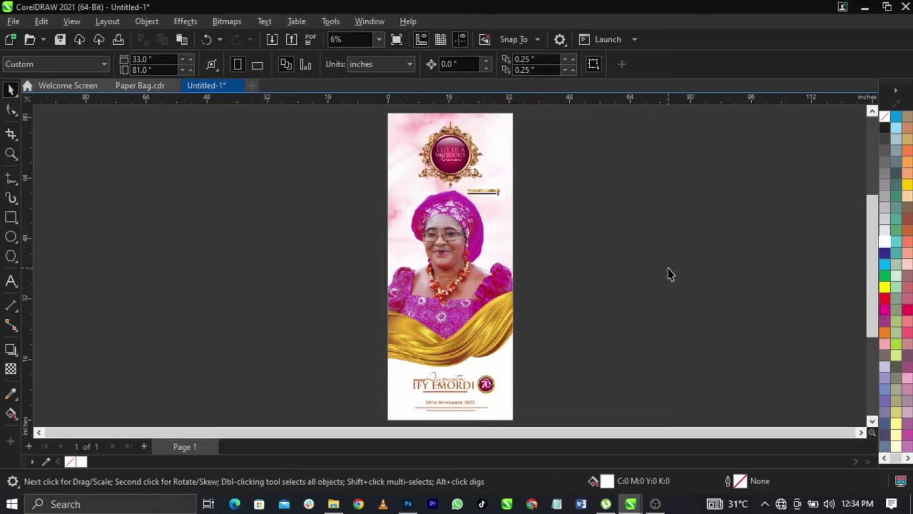
{"action": "key", "text": "F9"}
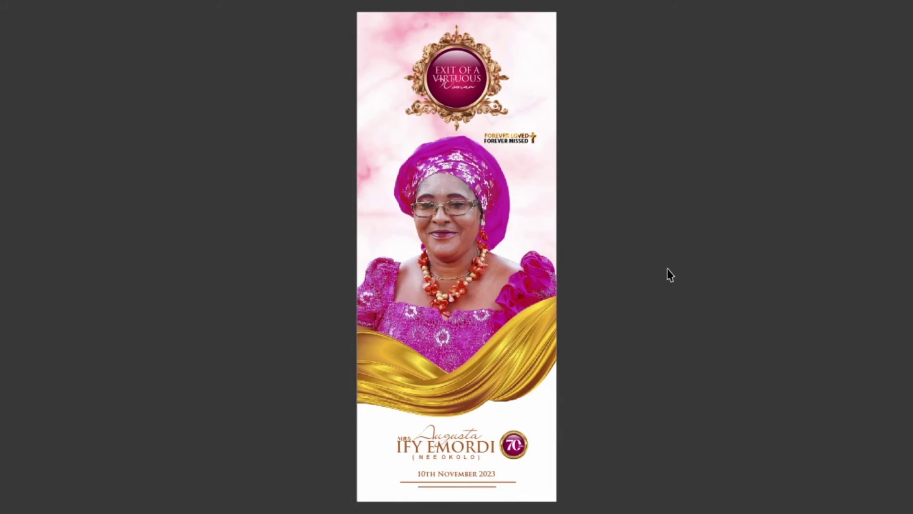
{"action": "key", "text": "F9"}
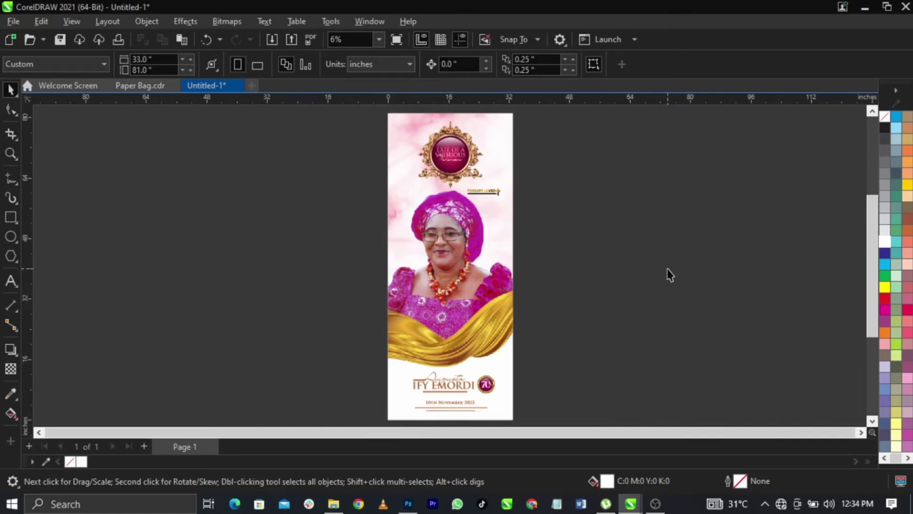
Step: Select all the banner artwork and start an export to the Desktop folder
{"action": "key", "text": "ctrl+a"}
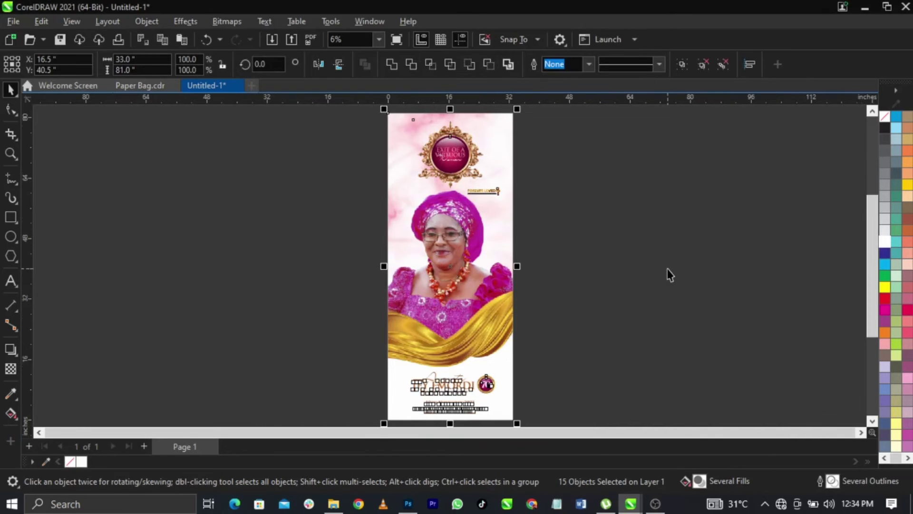
{"action": "left_click", "coordinate": [15, 22]}
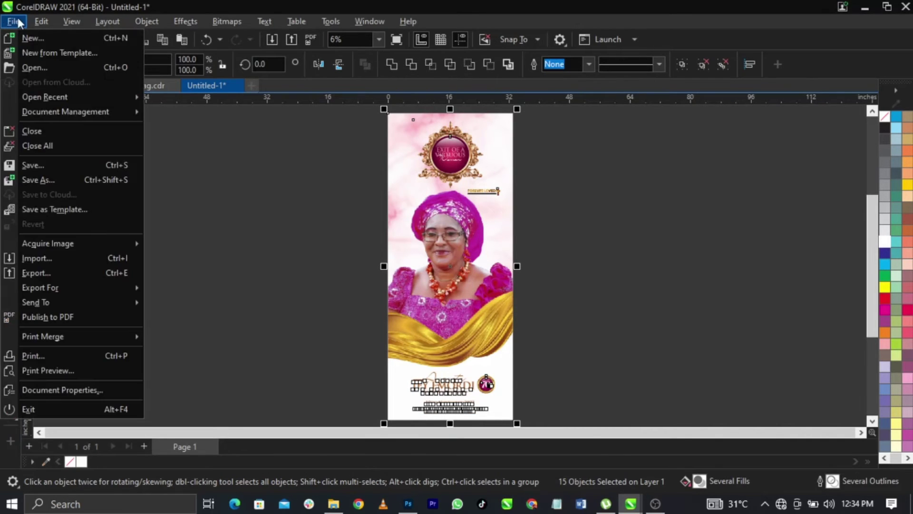
{"action": "left_click", "coordinate": [82, 272]}
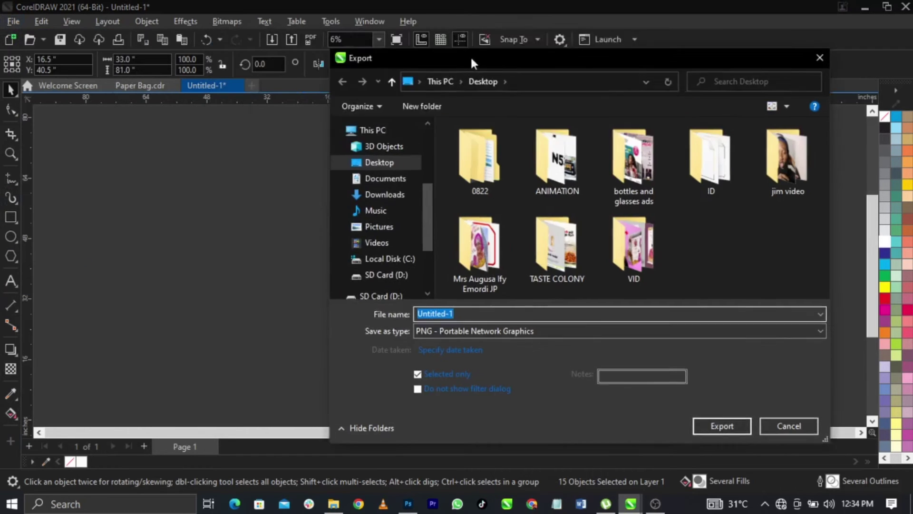
{"action": "left_click_drag", "start_coordinate": [470, 55], "coordinate": [322, 63]}
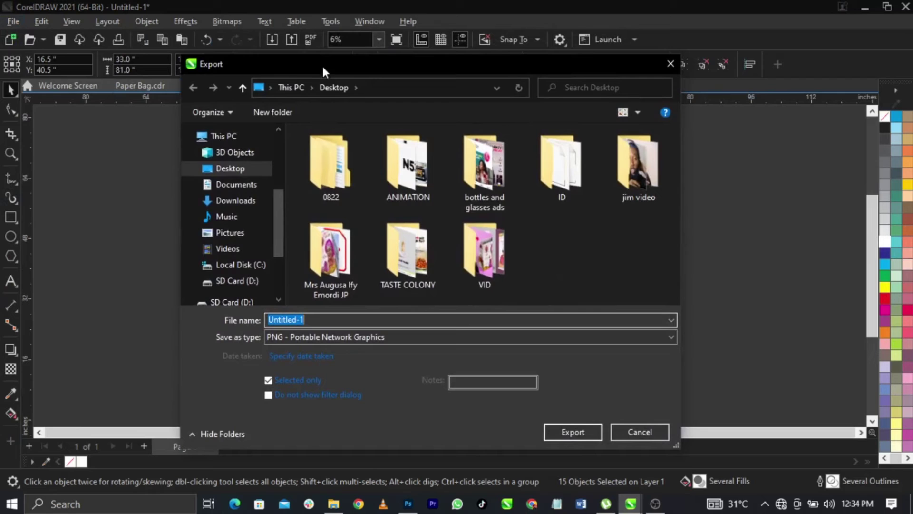
{"action": "left_click", "coordinate": [232, 169]}
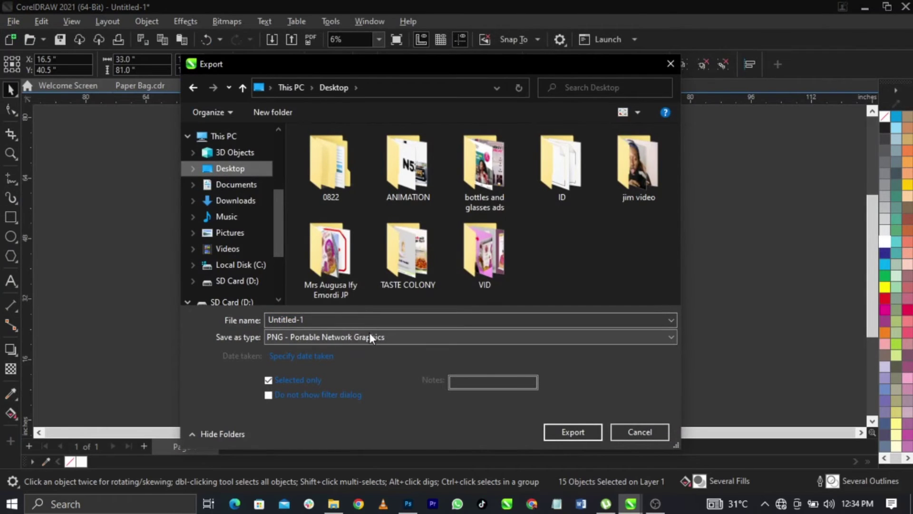
Step: Set the export format to JPG - JPEG Bitmaps and name the banner file rollup
{"action": "left_click", "coordinate": [390, 339]}
{"action": "key", "text": "Down"}
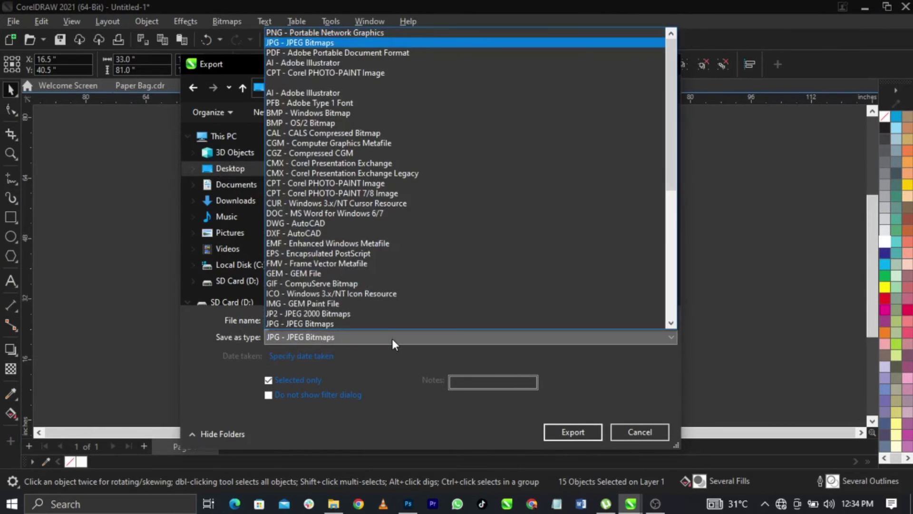
{"action": "key", "text": "Return"}
{"action": "left_click", "coordinate": [388, 320]}
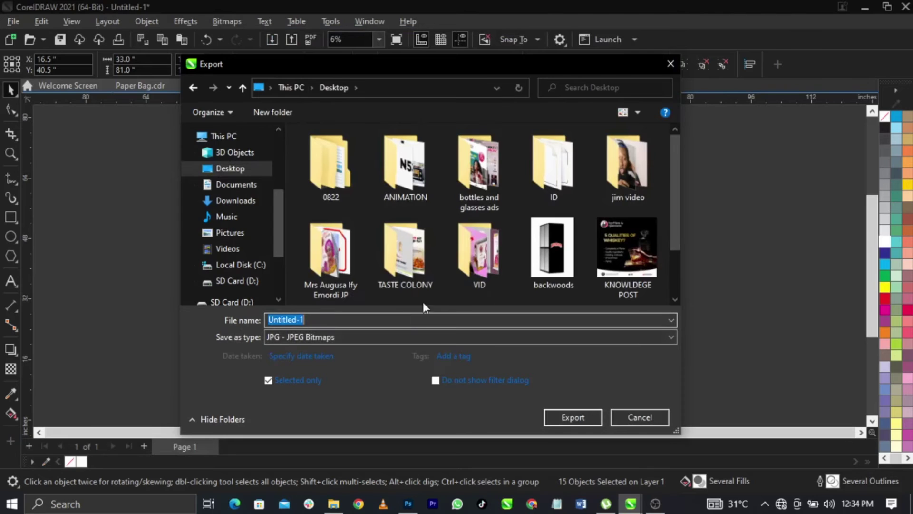
{"action": "left_click_drag", "start_coordinate": [347, 72], "coordinate": [386, 50]}
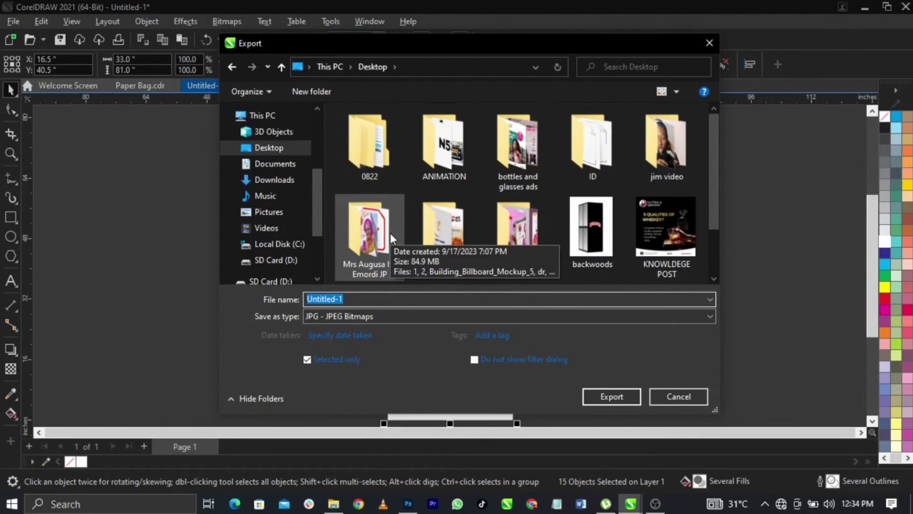
{"action": "type", "text": "rollup"}
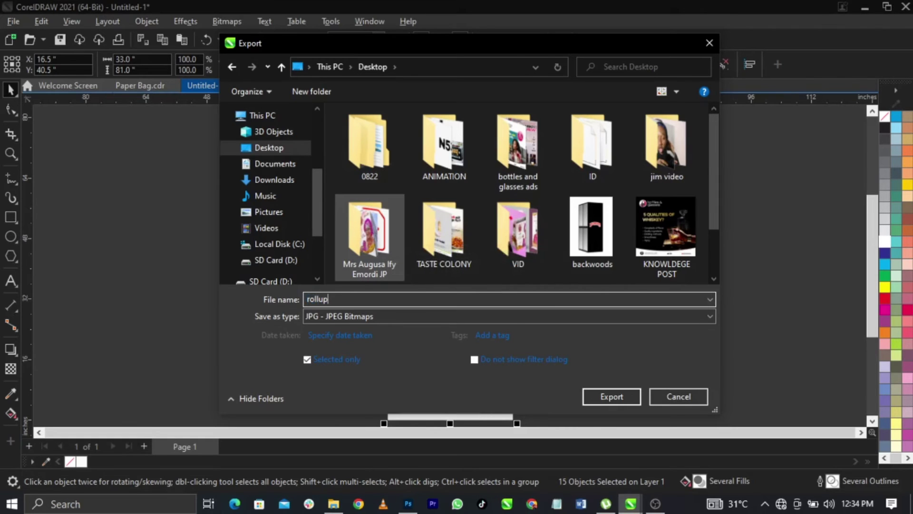
{"action": "key", "text": "Return"}
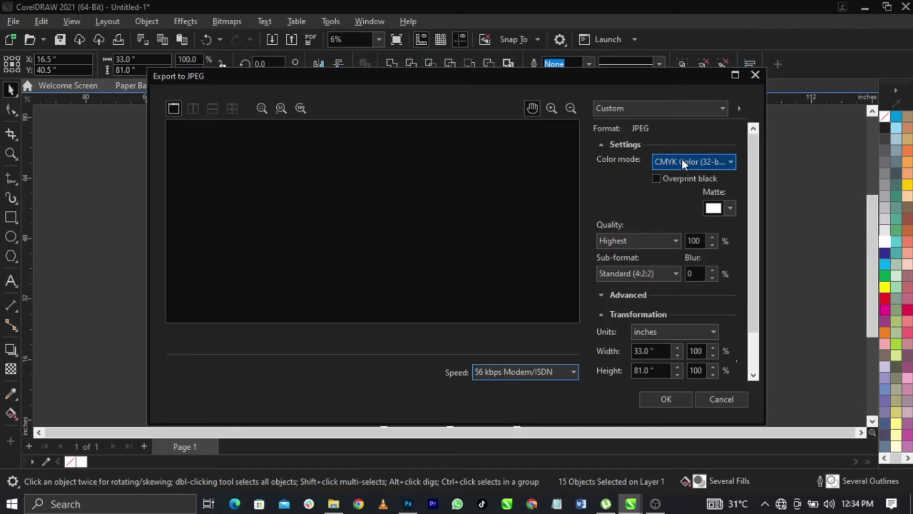
Step: Try to export the full-size banner with RGB Color (24-bit) mode, checking the resolution and size settings
{"action": "left_click", "coordinate": [681, 165]}
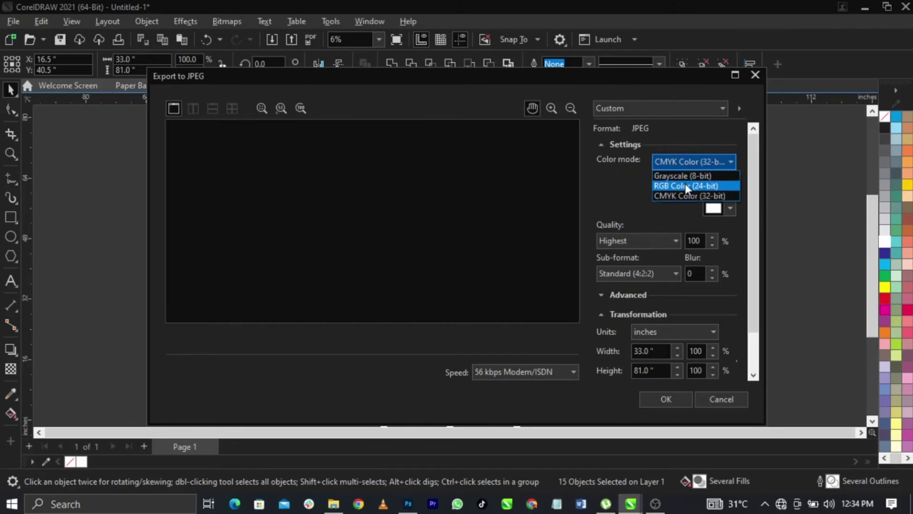
{"action": "left_click", "coordinate": [686, 185]}
{"action": "scroll", "coordinate": [757, 237], "scroll_direction": "down", "scroll_amount": 3}
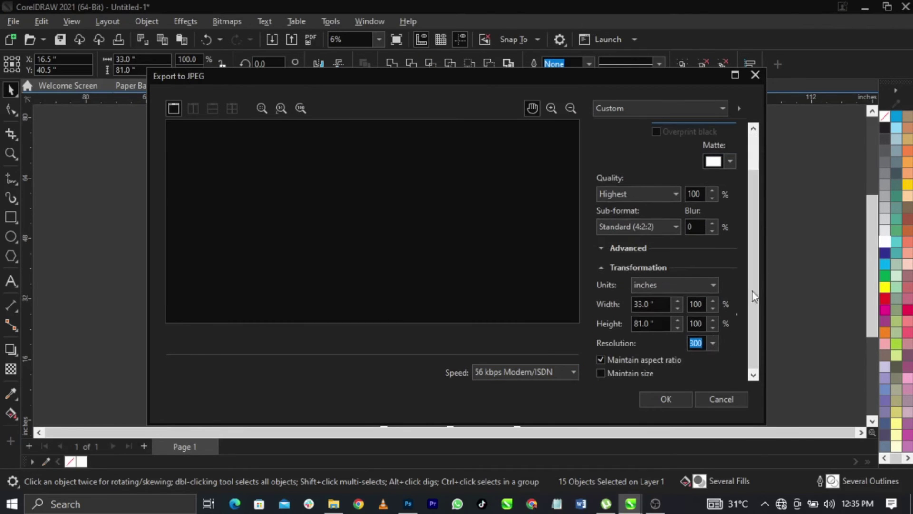
{"action": "left_click", "coordinate": [696, 343]}
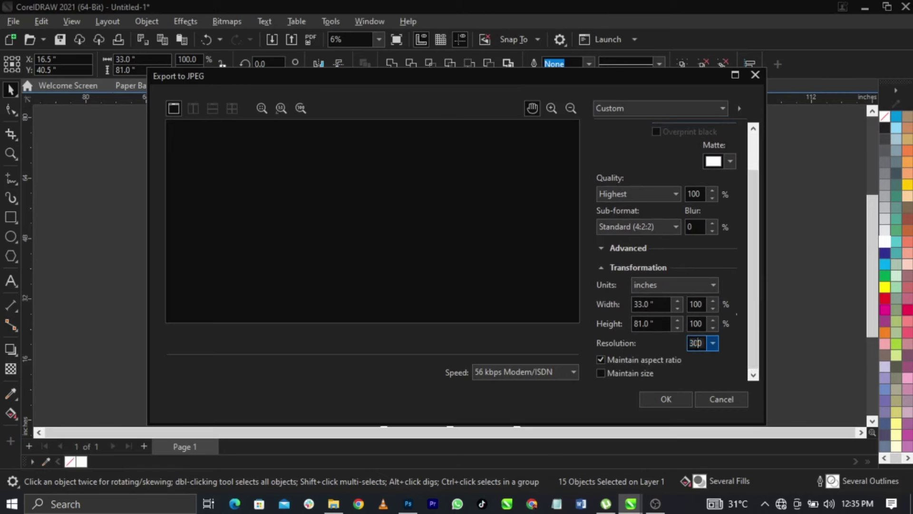
{"action": "left_click_drag", "start_coordinate": [749, 334], "coordinate": [750, 283]}
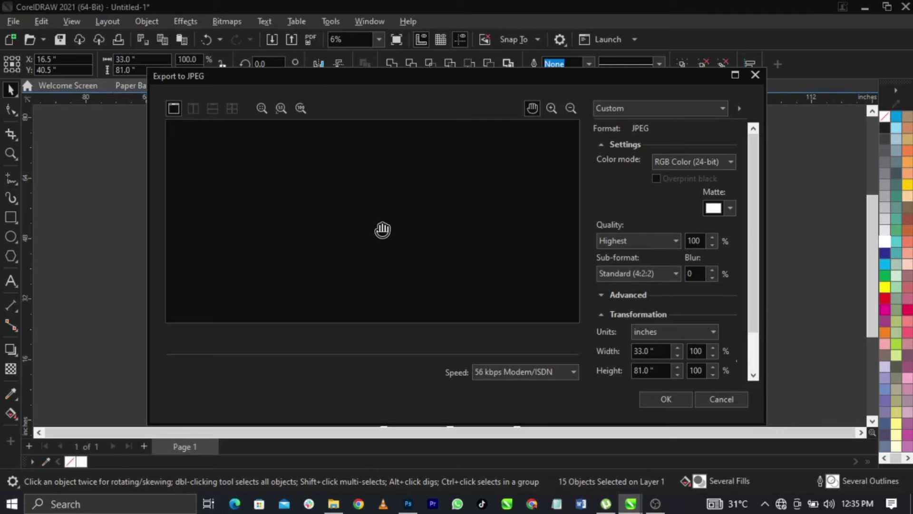
{"action": "left_click_drag", "start_coordinate": [450, 80], "coordinate": [450, 56]}
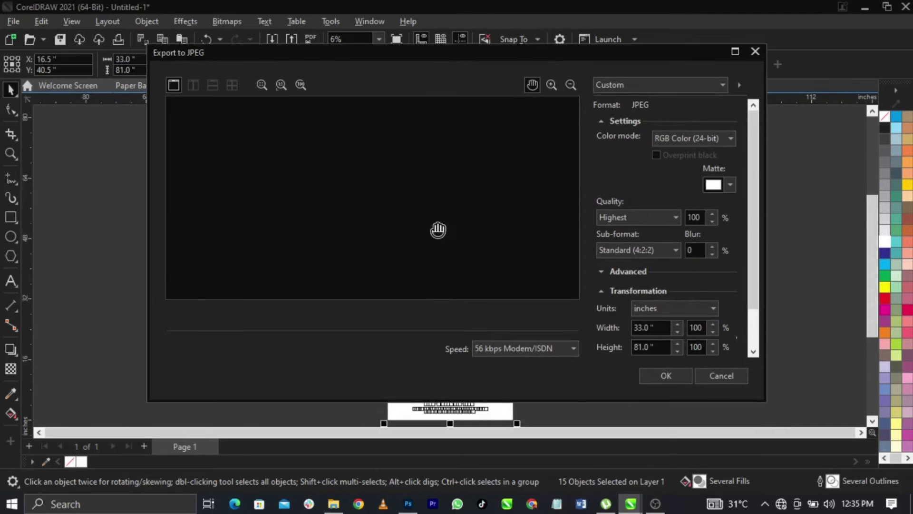
{"action": "left_click_drag", "start_coordinate": [328, 53], "coordinate": [700, 101]}
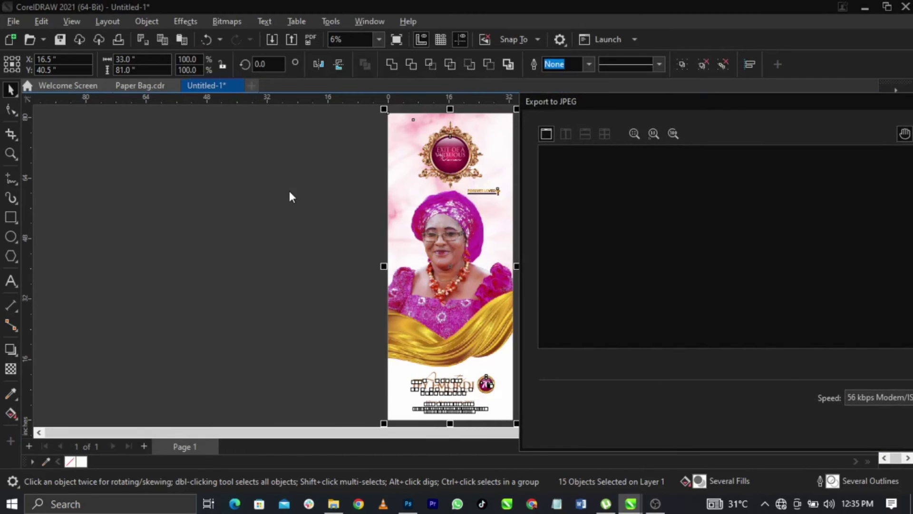
{"action": "left_click_drag", "start_coordinate": [641, 104], "coordinate": [636, 99]}
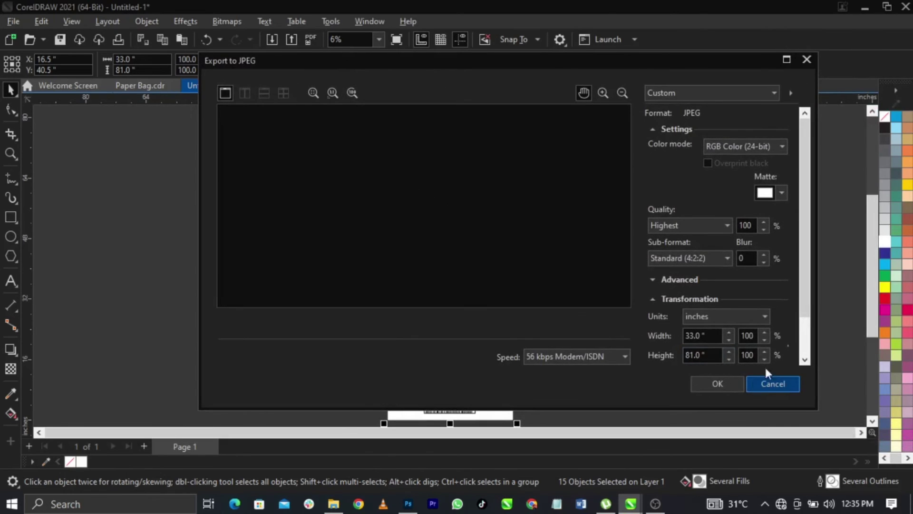
{"action": "left_click_drag", "start_coordinate": [800, 316], "coordinate": [805, 367]}
{"action": "left_click", "coordinate": [766, 386]}
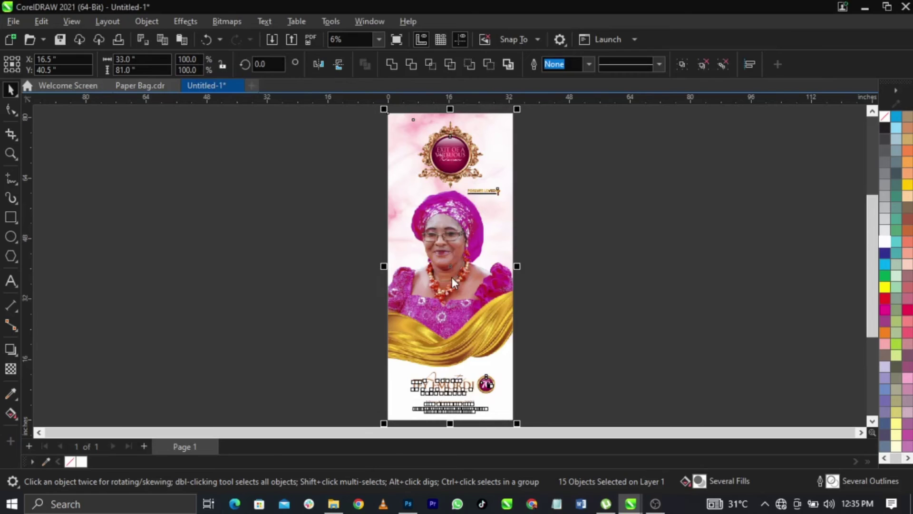
Step: Copy all the banner artwork and paste it into a new A4 document
{"action": "left_click", "coordinate": [327, 173]}
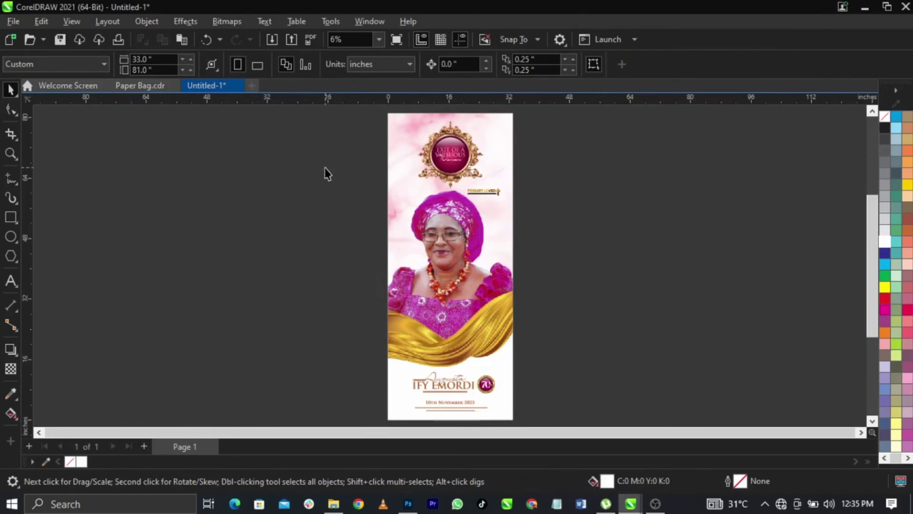
{"action": "key", "text": "ctrl+a"}
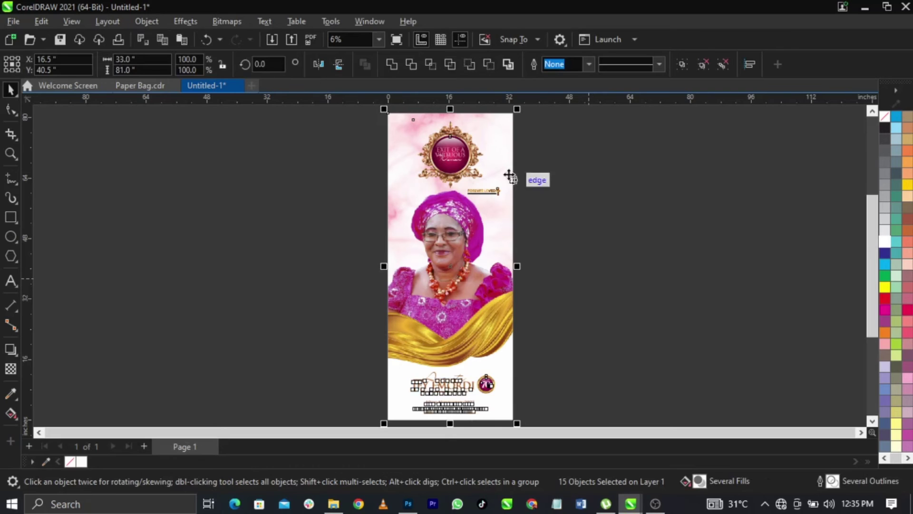
{"action": "key", "text": "ctrl+n"}
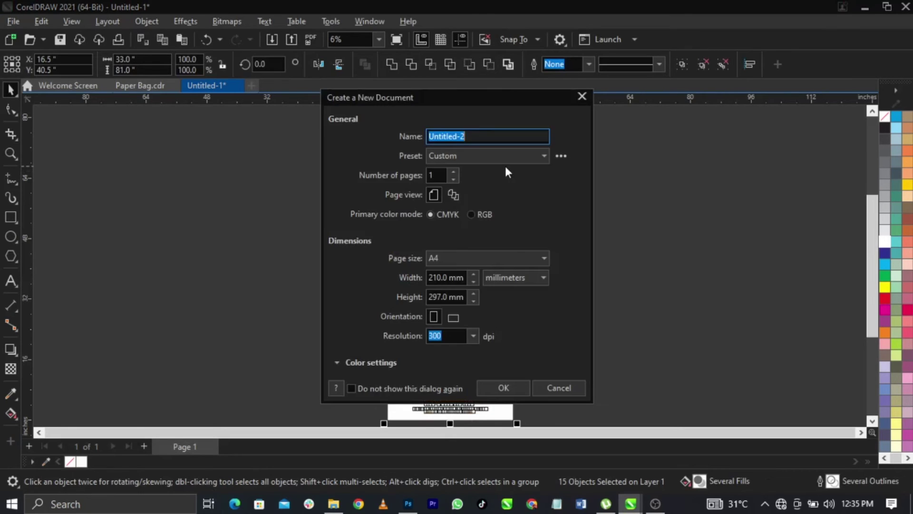
{"action": "key", "text": "Return"}
{"action": "key", "text": "ctrl+v"}
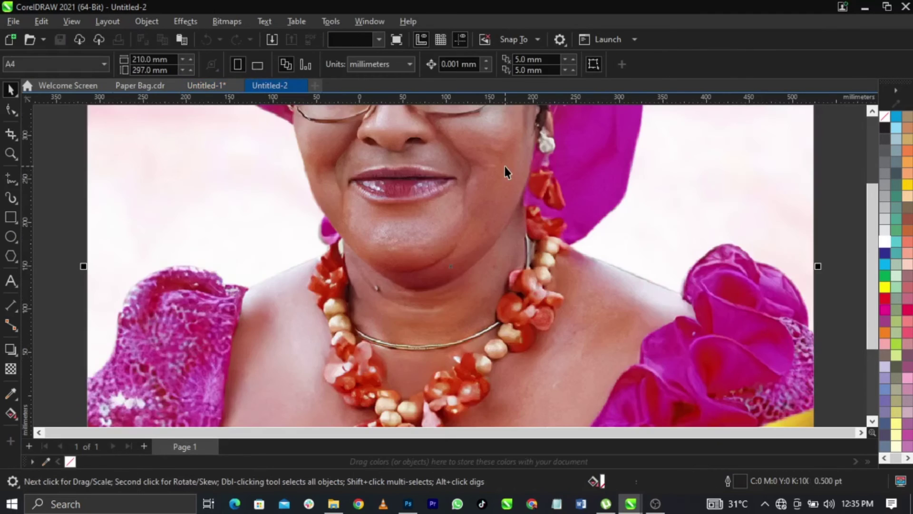
Step: Scale the pasted banner down to about 113 by 278 mm and centre it on the A4 page
{"action": "scroll", "coordinate": [505, 166], "scroll_direction": "down", "scroll_amount": 8}
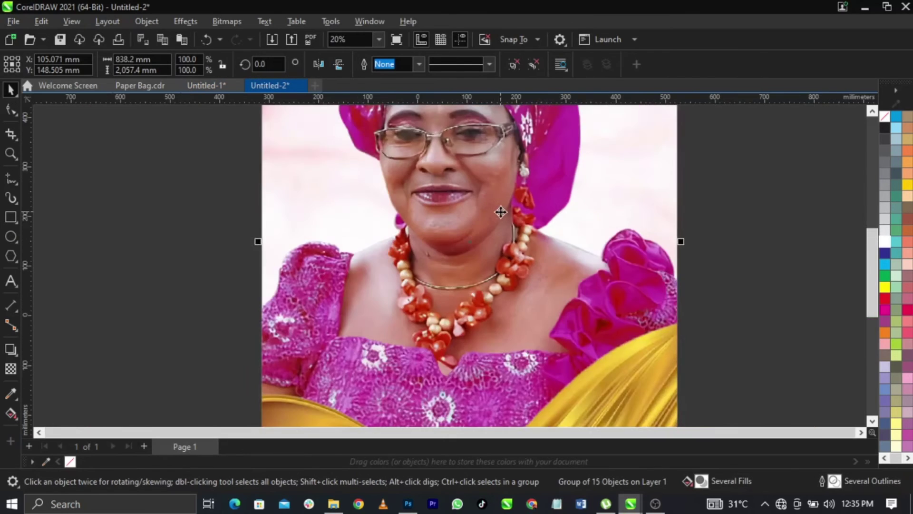
{"action": "left_click_drag", "start_coordinate": [510, 269], "coordinate": [480, 402]}
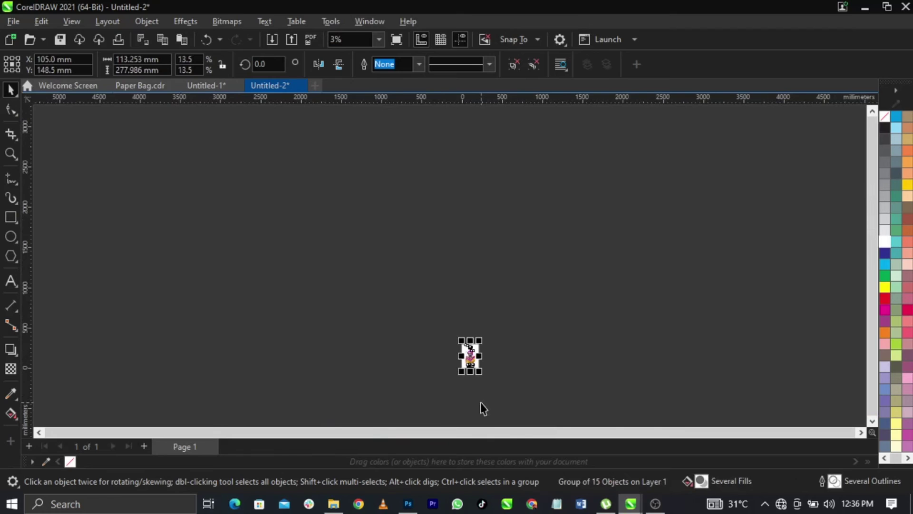
{"action": "scroll", "coordinate": [480, 401], "scroll_direction": "up", "scroll_amount": 7}
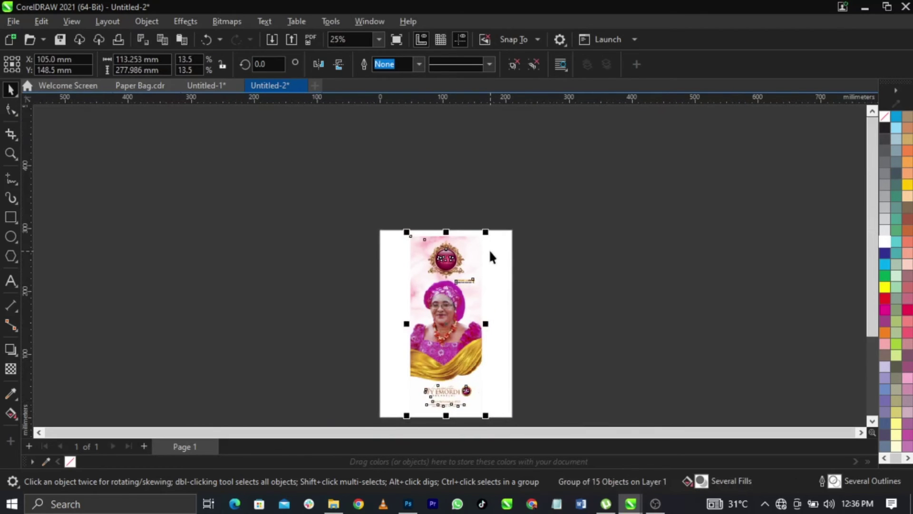
Step: Start exporting the reduced banner to the Desktop as a JPG named rollup
{"action": "left_click", "coordinate": [13, 21]}
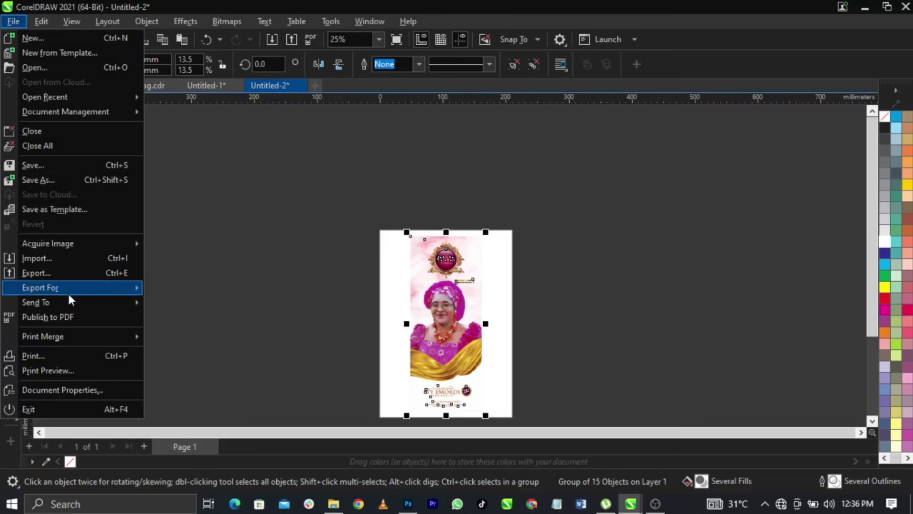
{"action": "left_click", "coordinate": [67, 272]}
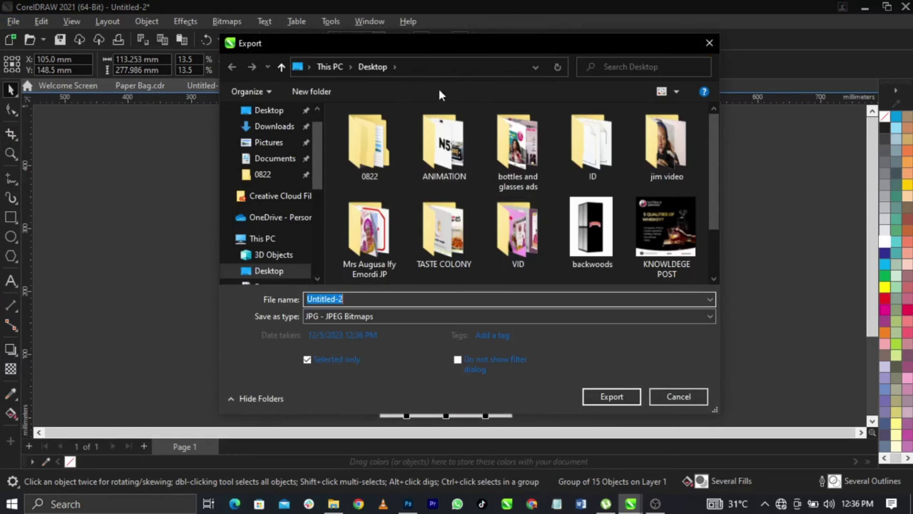
{"action": "left_click_drag", "start_coordinate": [427, 41], "coordinate": [528, 37]}
{"action": "type", "text": "rollu"}
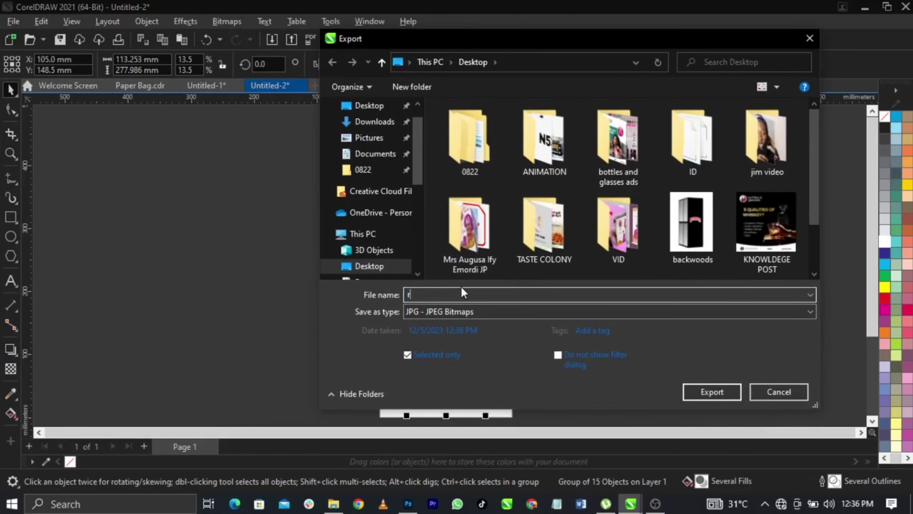
{"action": "type", "text": "p"}
{"action": "left_click", "coordinate": [726, 391]}
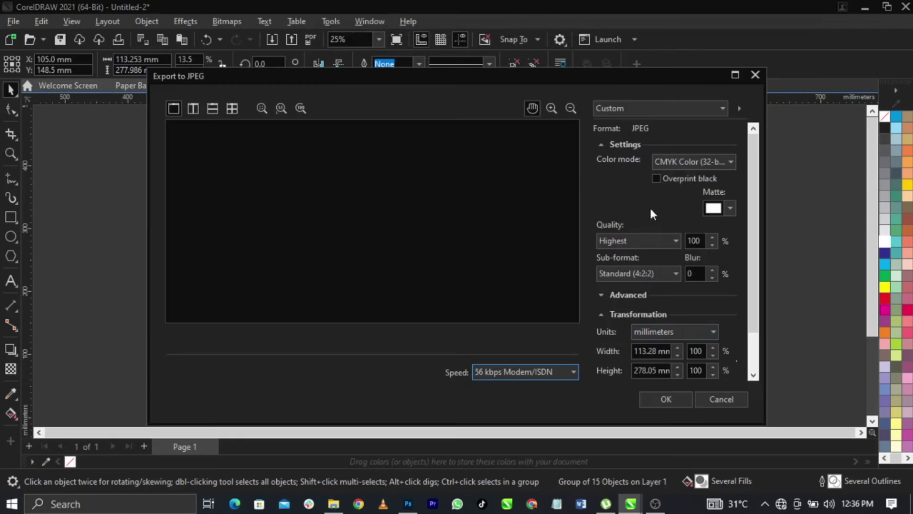
Step: Set the JPEG colour mode to RGB Color (24-bit), complete the export and deselect the banner
{"action": "left_click", "coordinate": [687, 167]}
{"action": "left_click", "coordinate": [690, 186]}
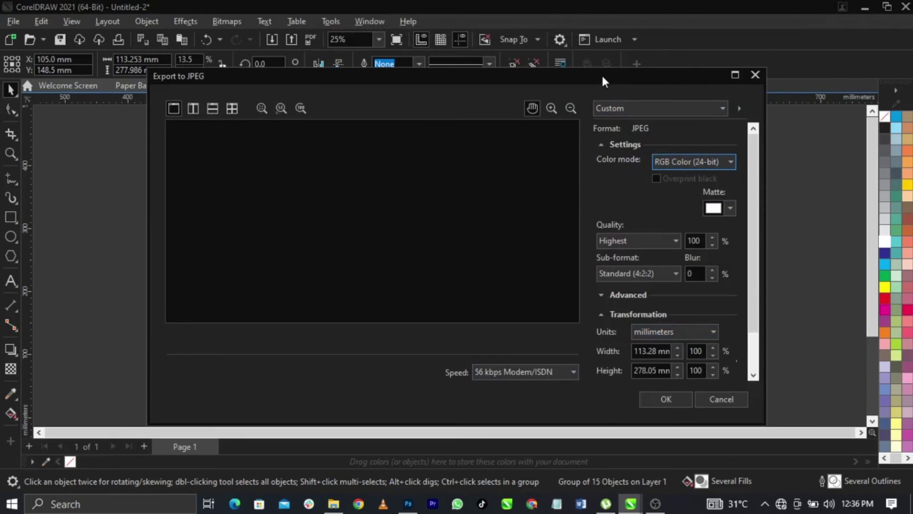
{"action": "left_click_drag", "start_coordinate": [602, 73], "coordinate": [600, 49]}
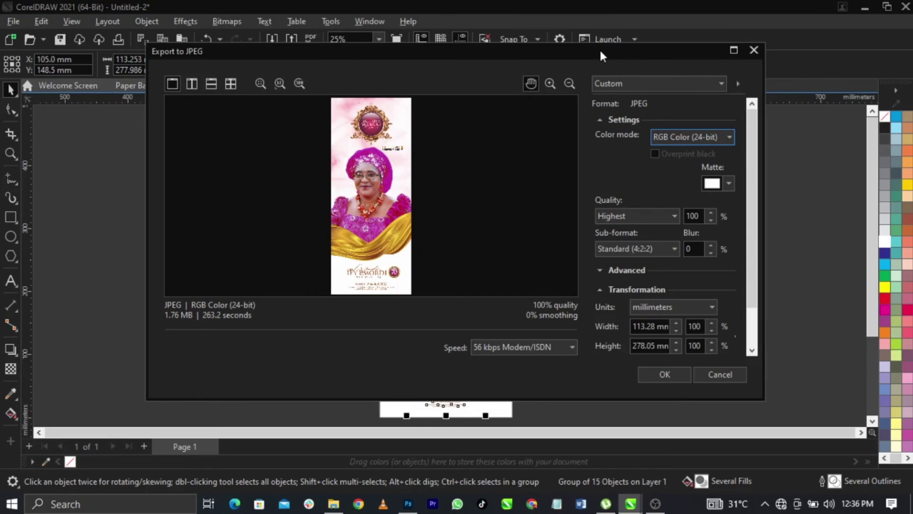
{"action": "left_click", "coordinate": [661, 372]}
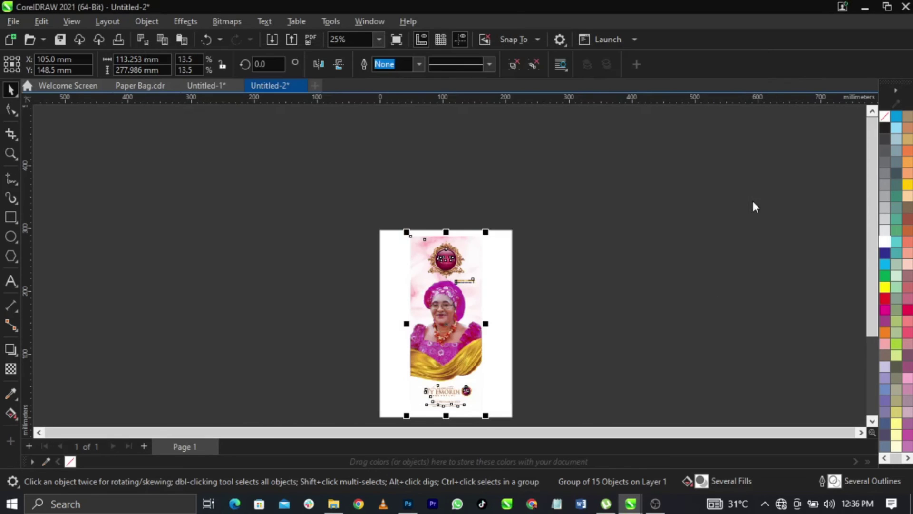
{"action": "left_click", "coordinate": [484, 411]}
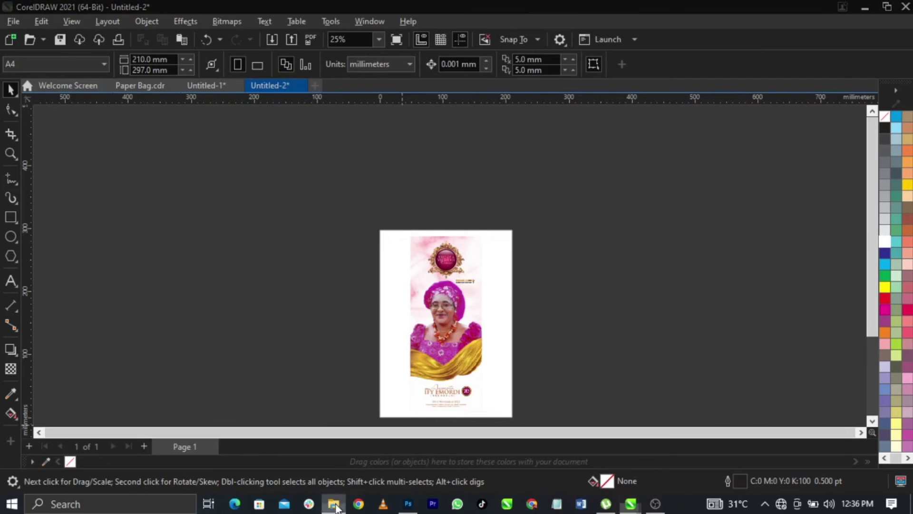
Step: Switch to the Rollup banner Design folder in File Explorer and open Roll_up_Mockup_OK_1 in Photoshop
{"action": "left_click", "coordinate": [334, 504]}
{"action": "left_click", "coordinate": [602, 356]}
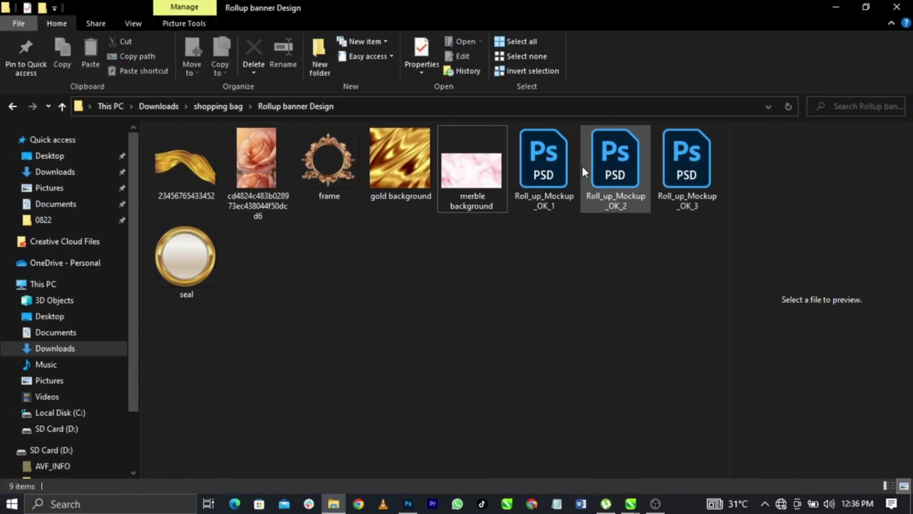
{"action": "left_click", "coordinate": [543, 155]}
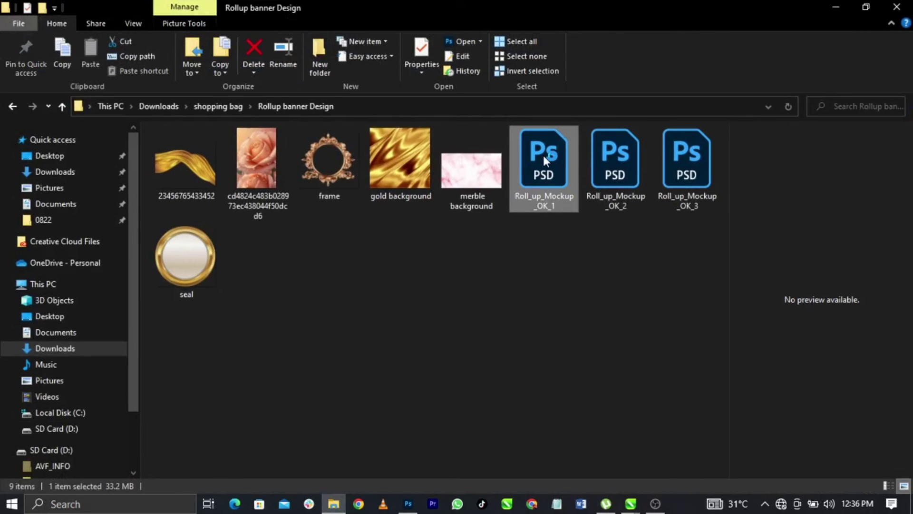
{"action": "double_click", "coordinate": [543, 155]}
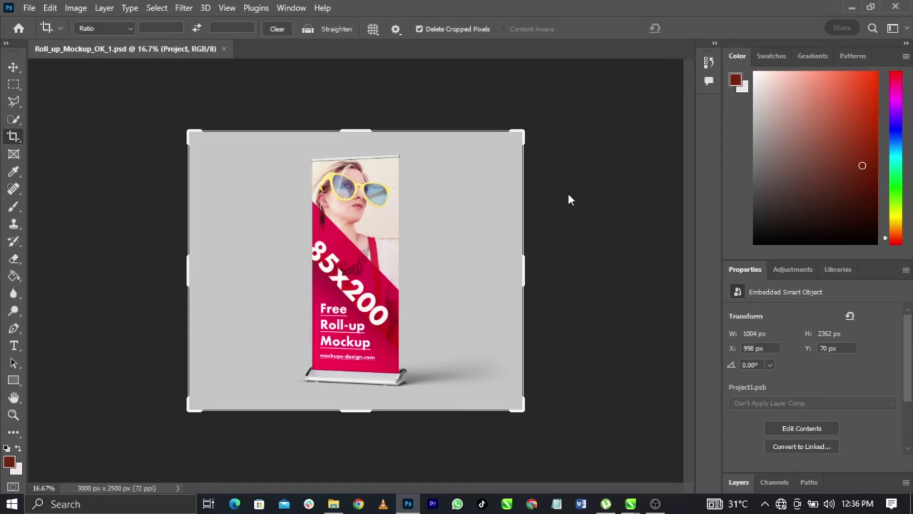
Step: Switch from the Crop tool to the Move tool and display the mockup's layers
{"action": "left_click", "coordinate": [569, 190]}
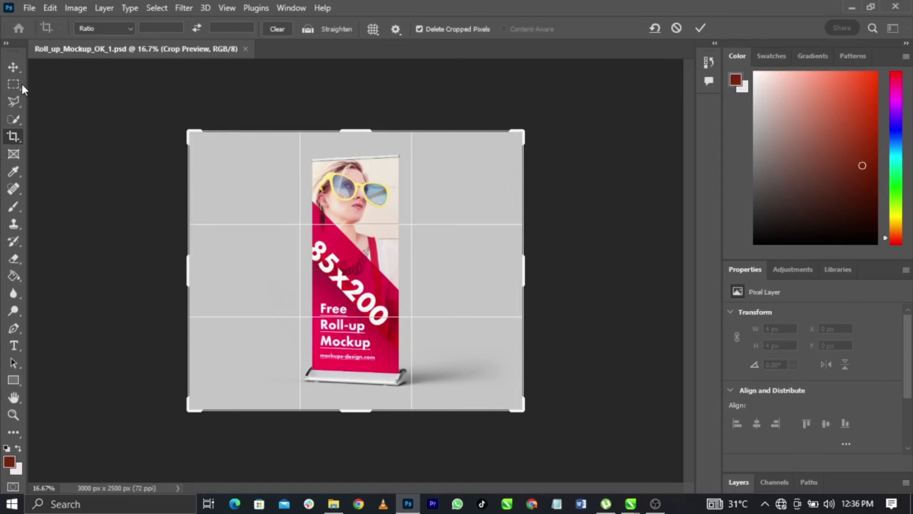
{"action": "left_click", "coordinate": [13, 67]}
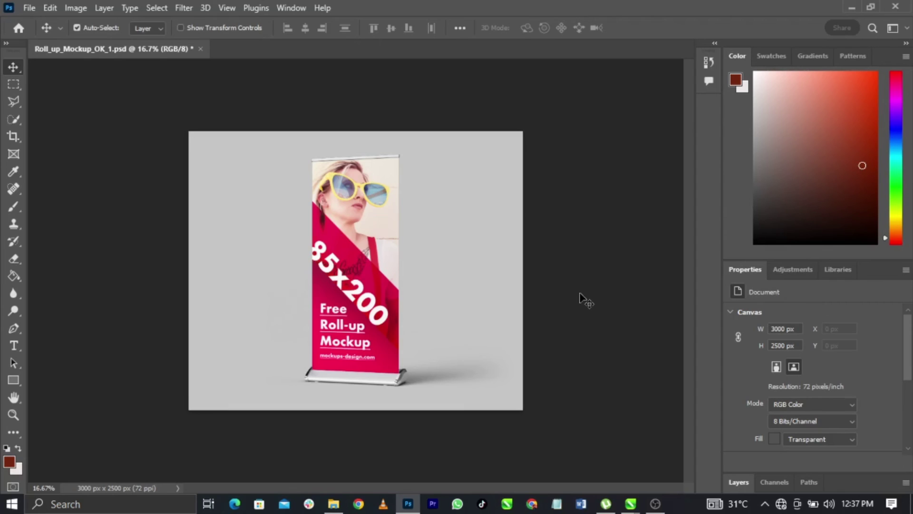
{"action": "left_click", "coordinate": [774, 482]}
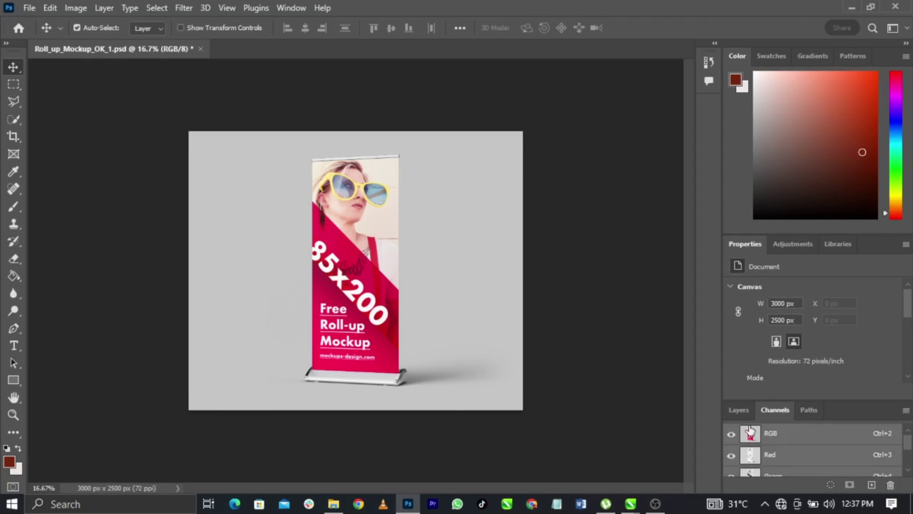
{"action": "left_click", "coordinate": [742, 409]}
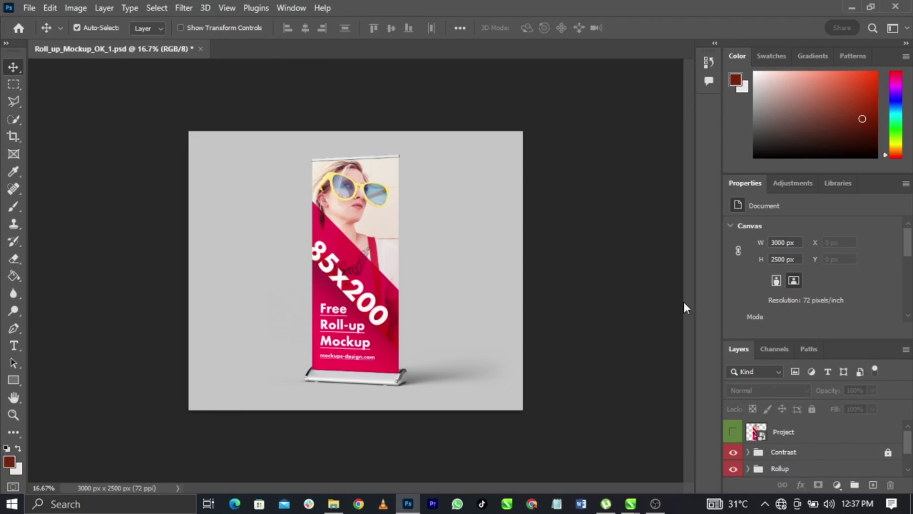
Step: In the mockup's Project smart object, hide Layer 1 and place the rollup JPG from the Desktop
{"action": "double_click", "coordinate": [757, 433]}
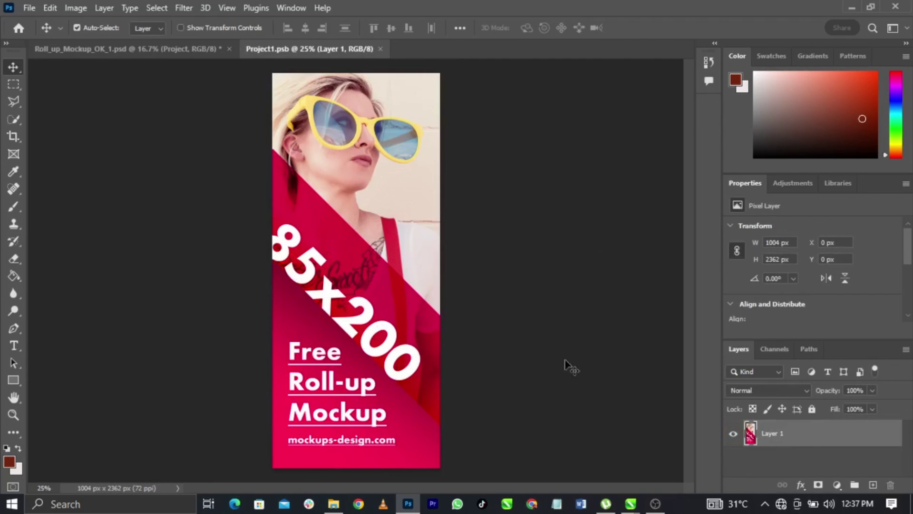
{"action": "left_click", "coordinate": [732, 436]}
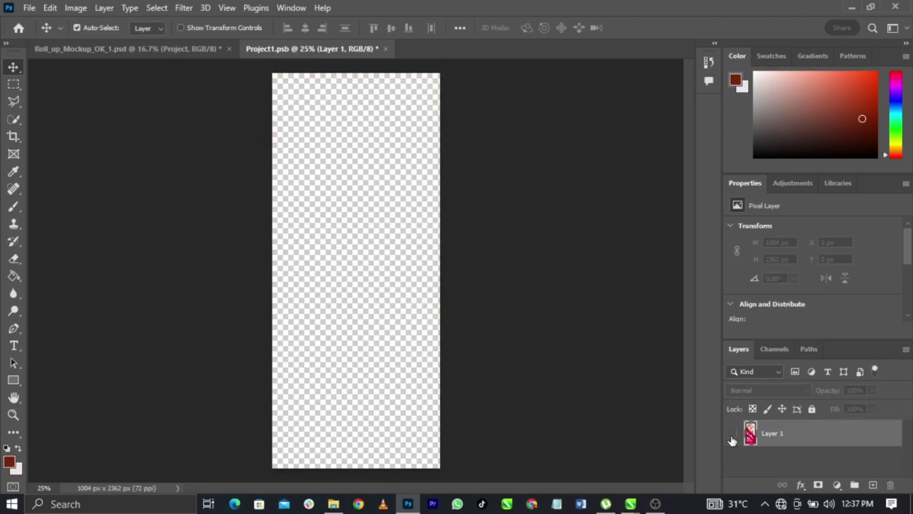
{"action": "left_click", "coordinate": [911, 506]}
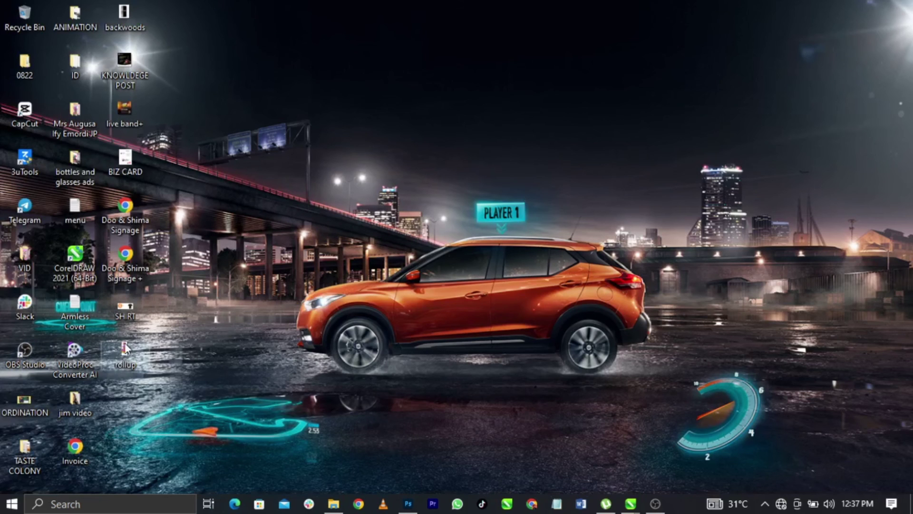
{"action": "left_click_drag", "start_coordinate": [125, 355], "coordinate": [409, 433]}
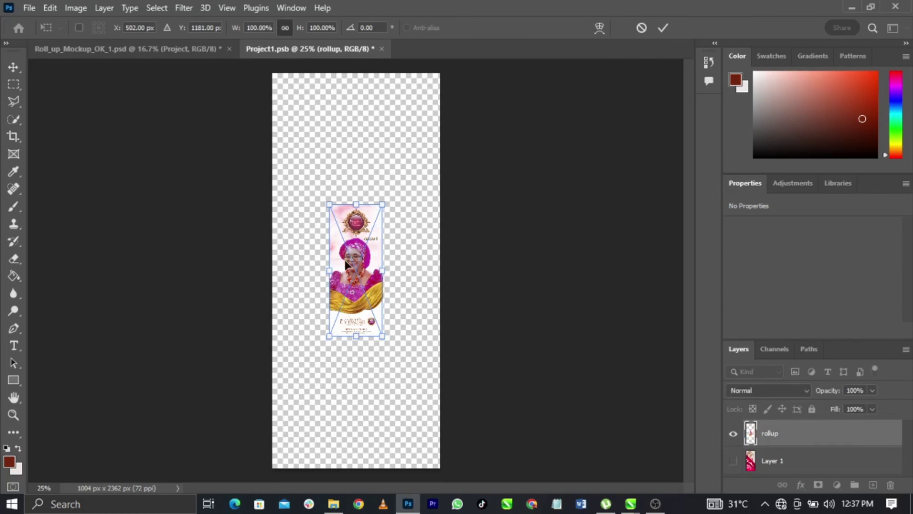
Step: Align the placed rollup image to the canvas's upper-left corner and stretch it to about 1004 by 2392 px to cover the whole canvas
{"action": "left_click_drag", "start_coordinate": [320, 225], "coordinate": [276, 115]}
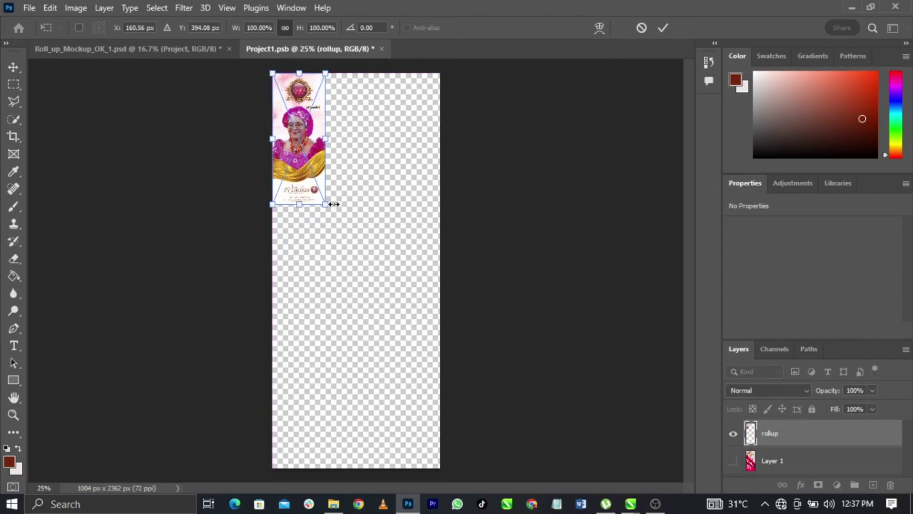
{"action": "left_click_drag", "start_coordinate": [327, 206], "coordinate": [504, 450]}
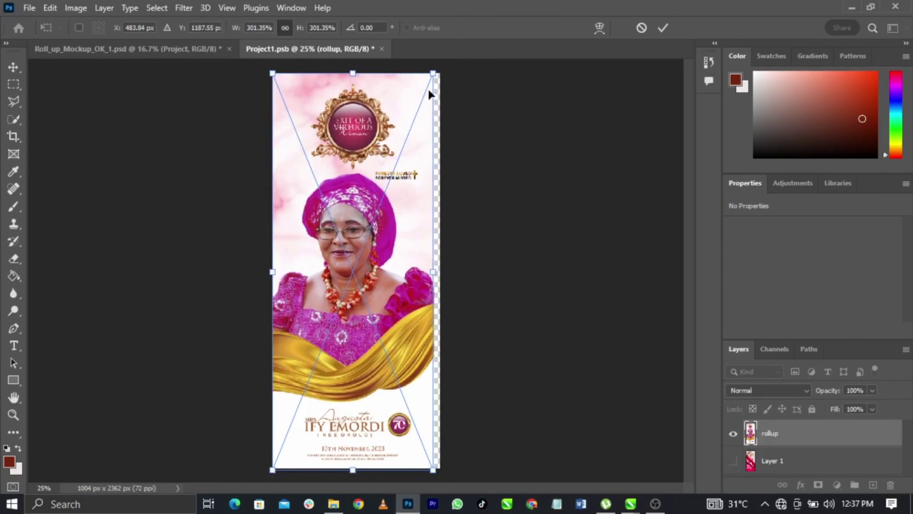
{"action": "left_click_drag", "start_coordinate": [434, 74], "coordinate": [434, 71]}
{"action": "left_click_drag", "start_coordinate": [435, 274], "coordinate": [440, 276]}
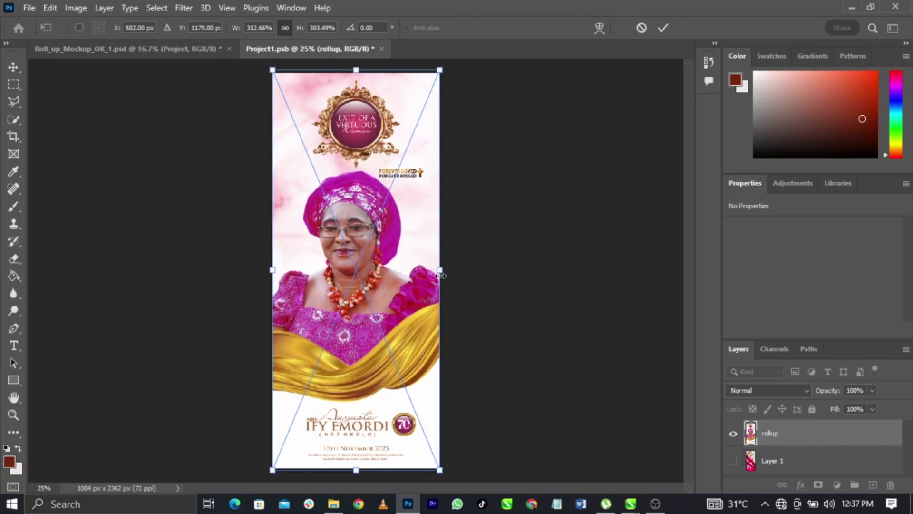
{"action": "left_click", "coordinate": [664, 28]}
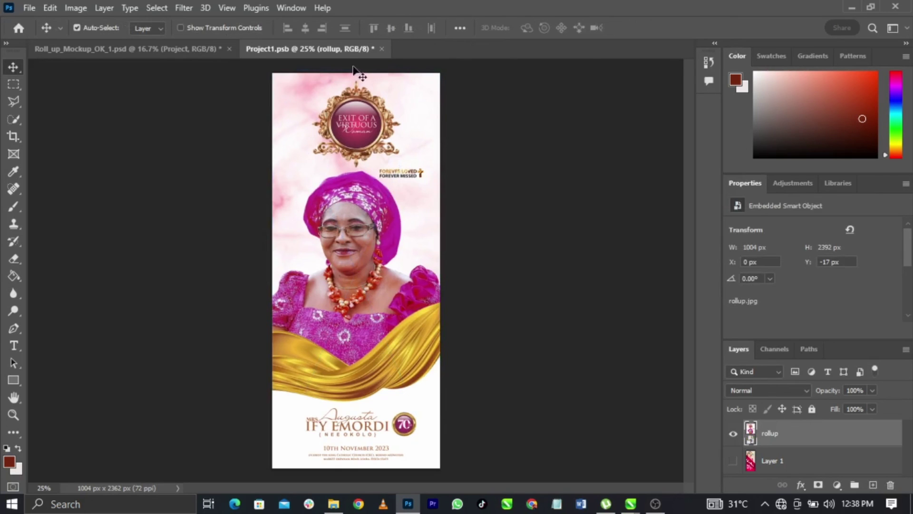
Step: Save and close Project1.psb to update the roll-up mockup with the banner artwork
{"action": "left_click", "coordinate": [383, 49]}
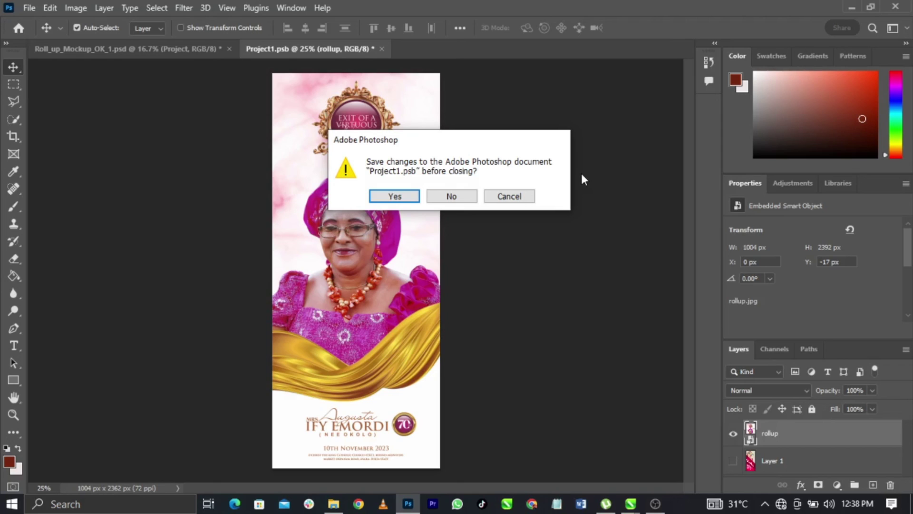
{"action": "left_click", "coordinate": [407, 198]}
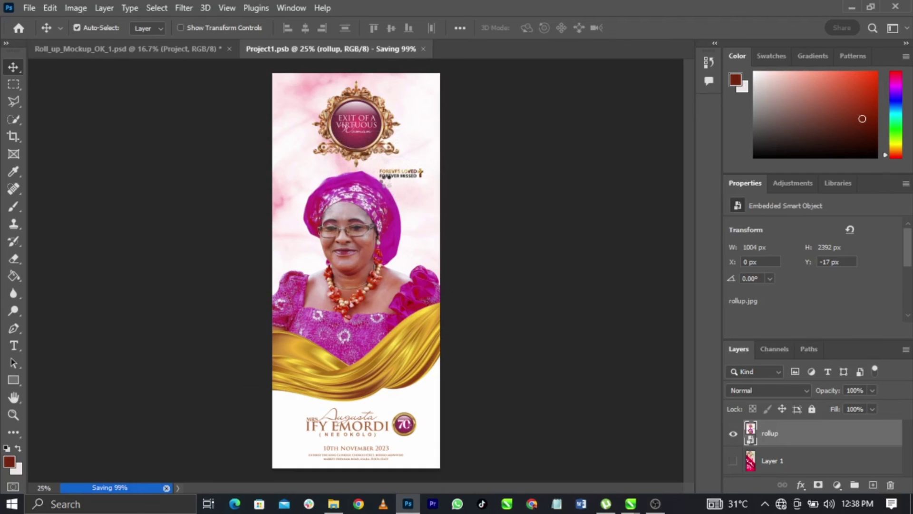
{"action": "key", "text": "ctrl+plus"}
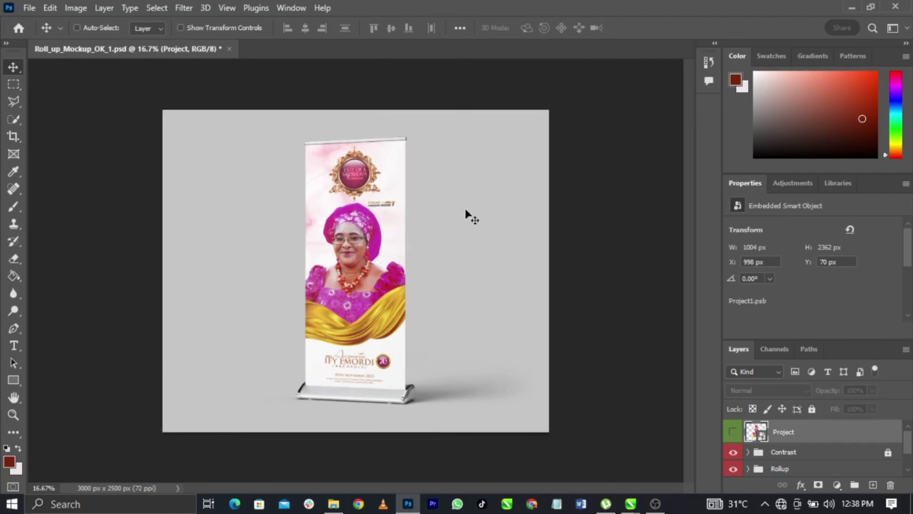